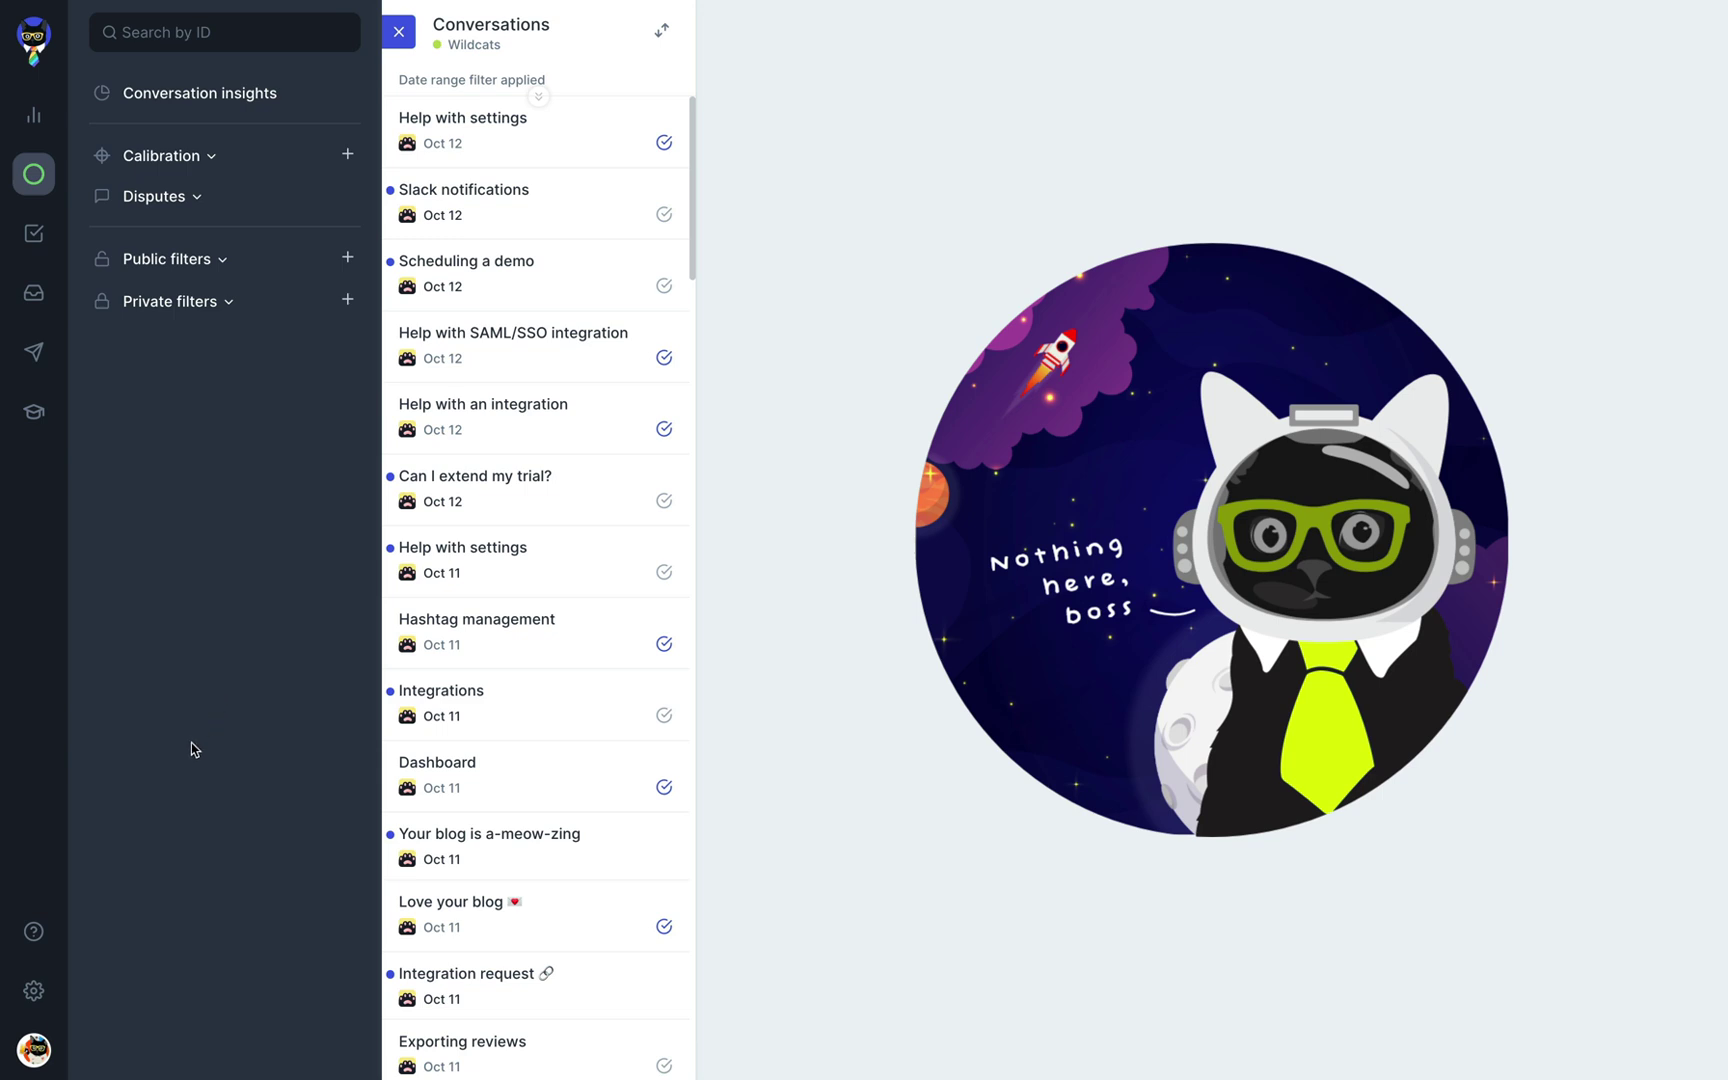
# Open the Wildcats workspace's Assignments settings and start a new assignment
pyautogui.click(36, 993)
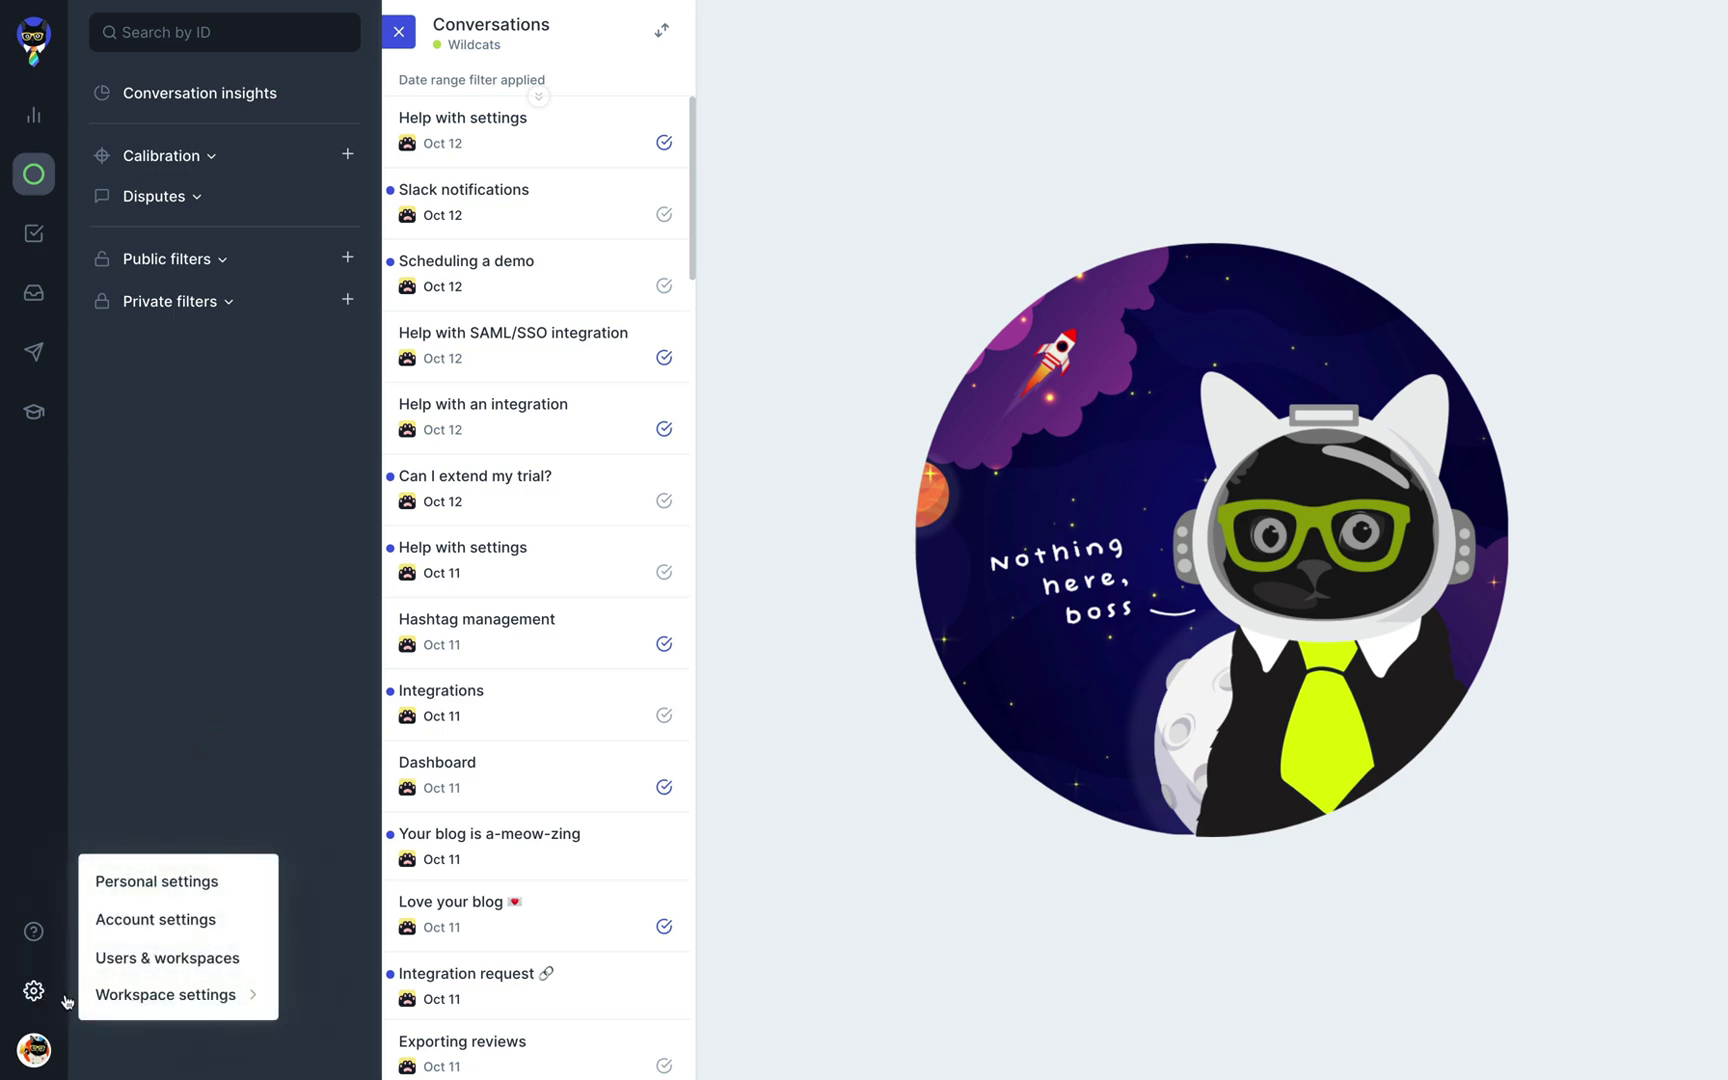
pyautogui.moveTo(165, 995)
pyautogui.click(366, 1002)
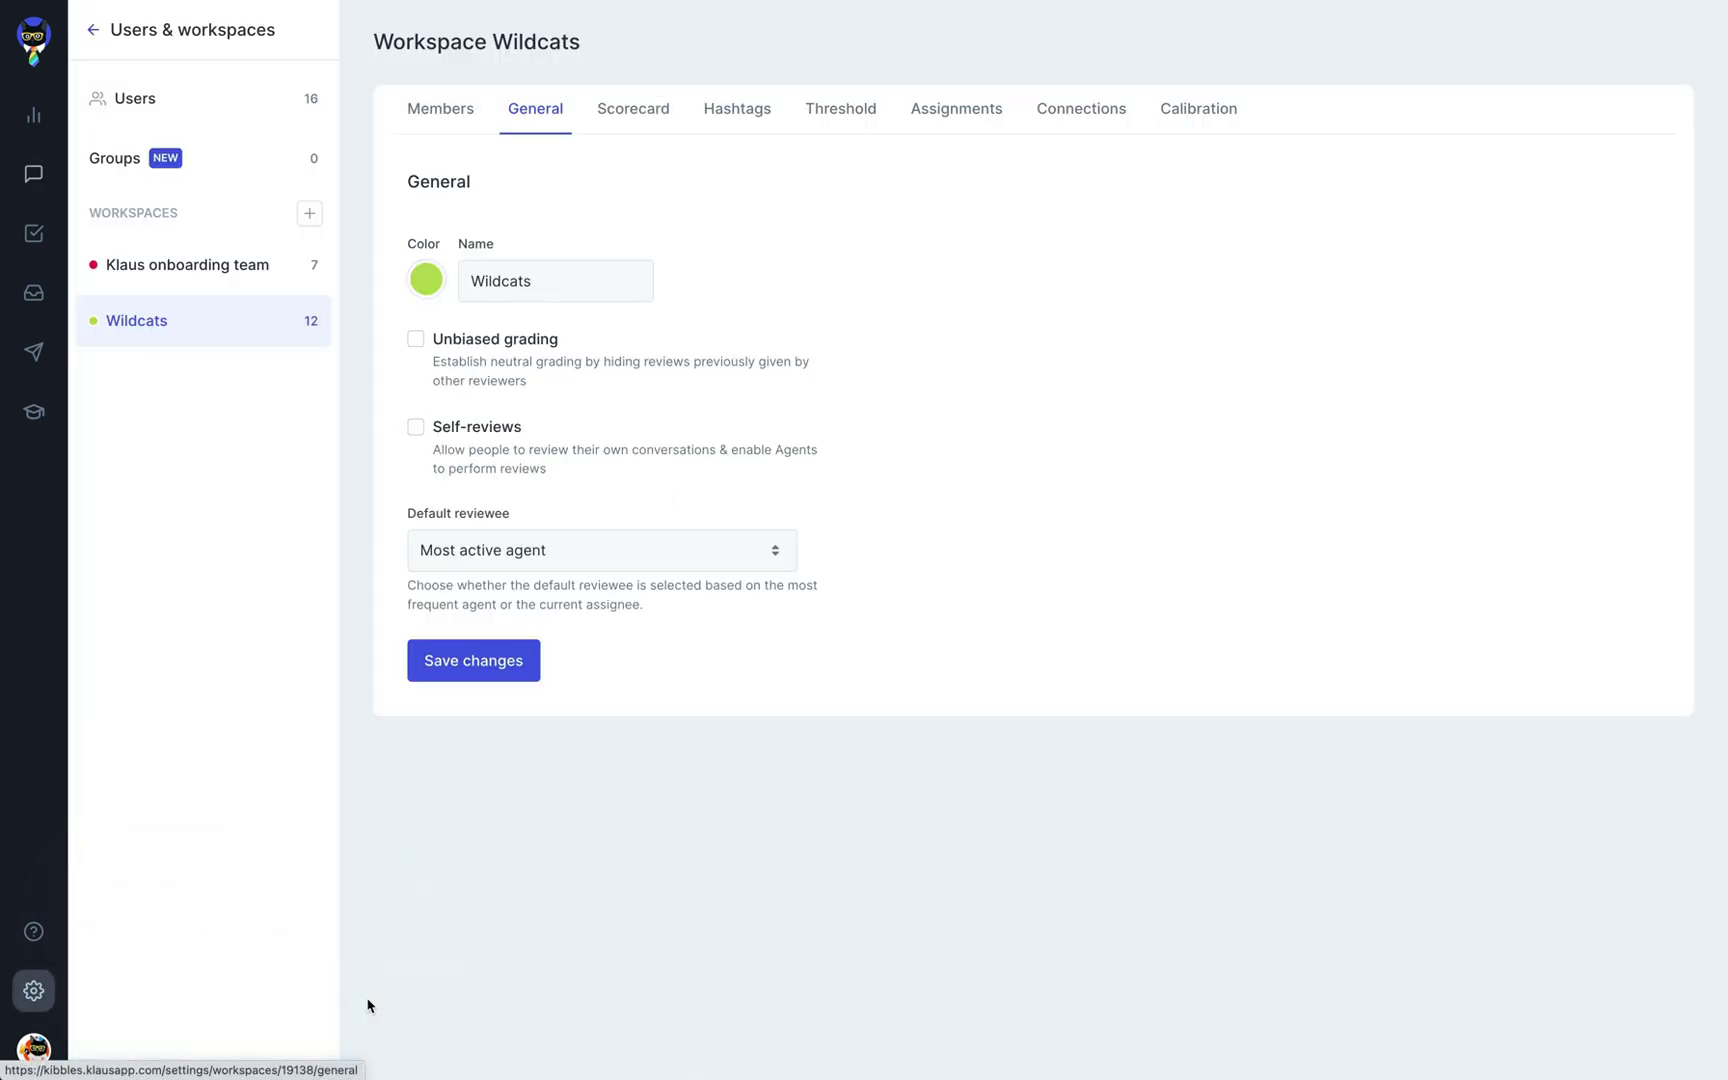
pyautogui.click(999, 120)
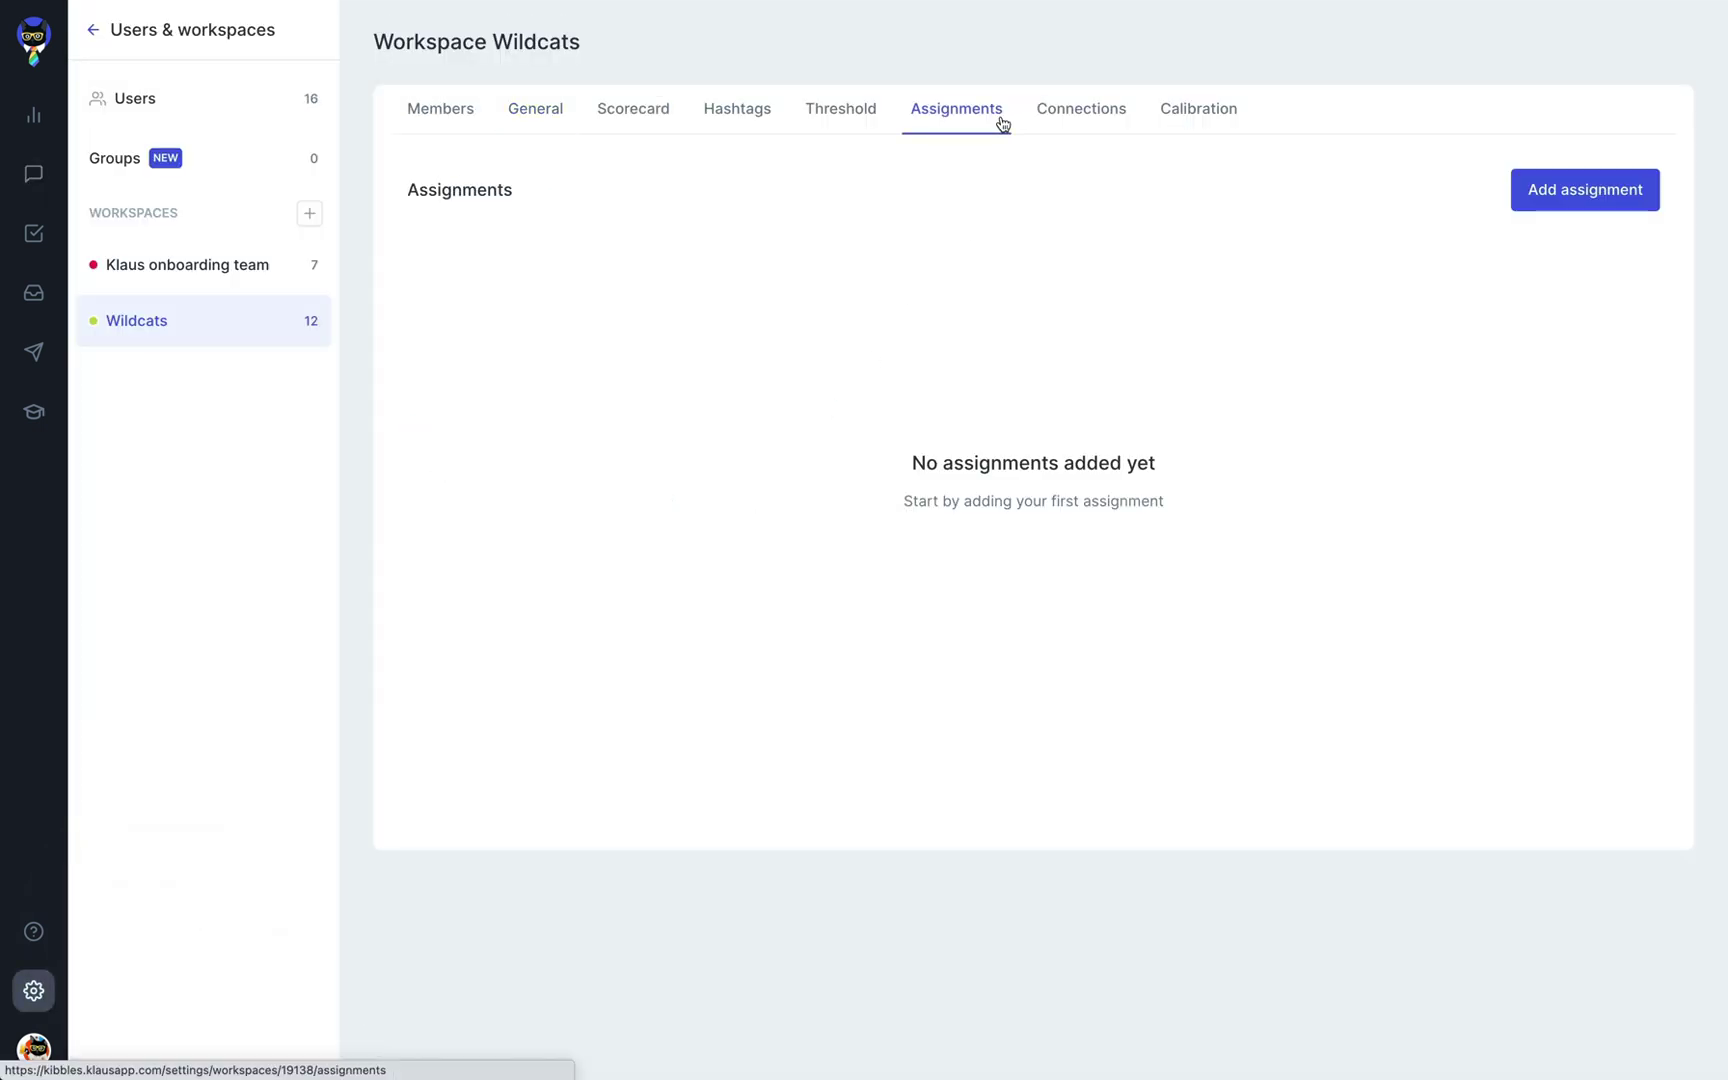
pyautogui.click(1528, 203)
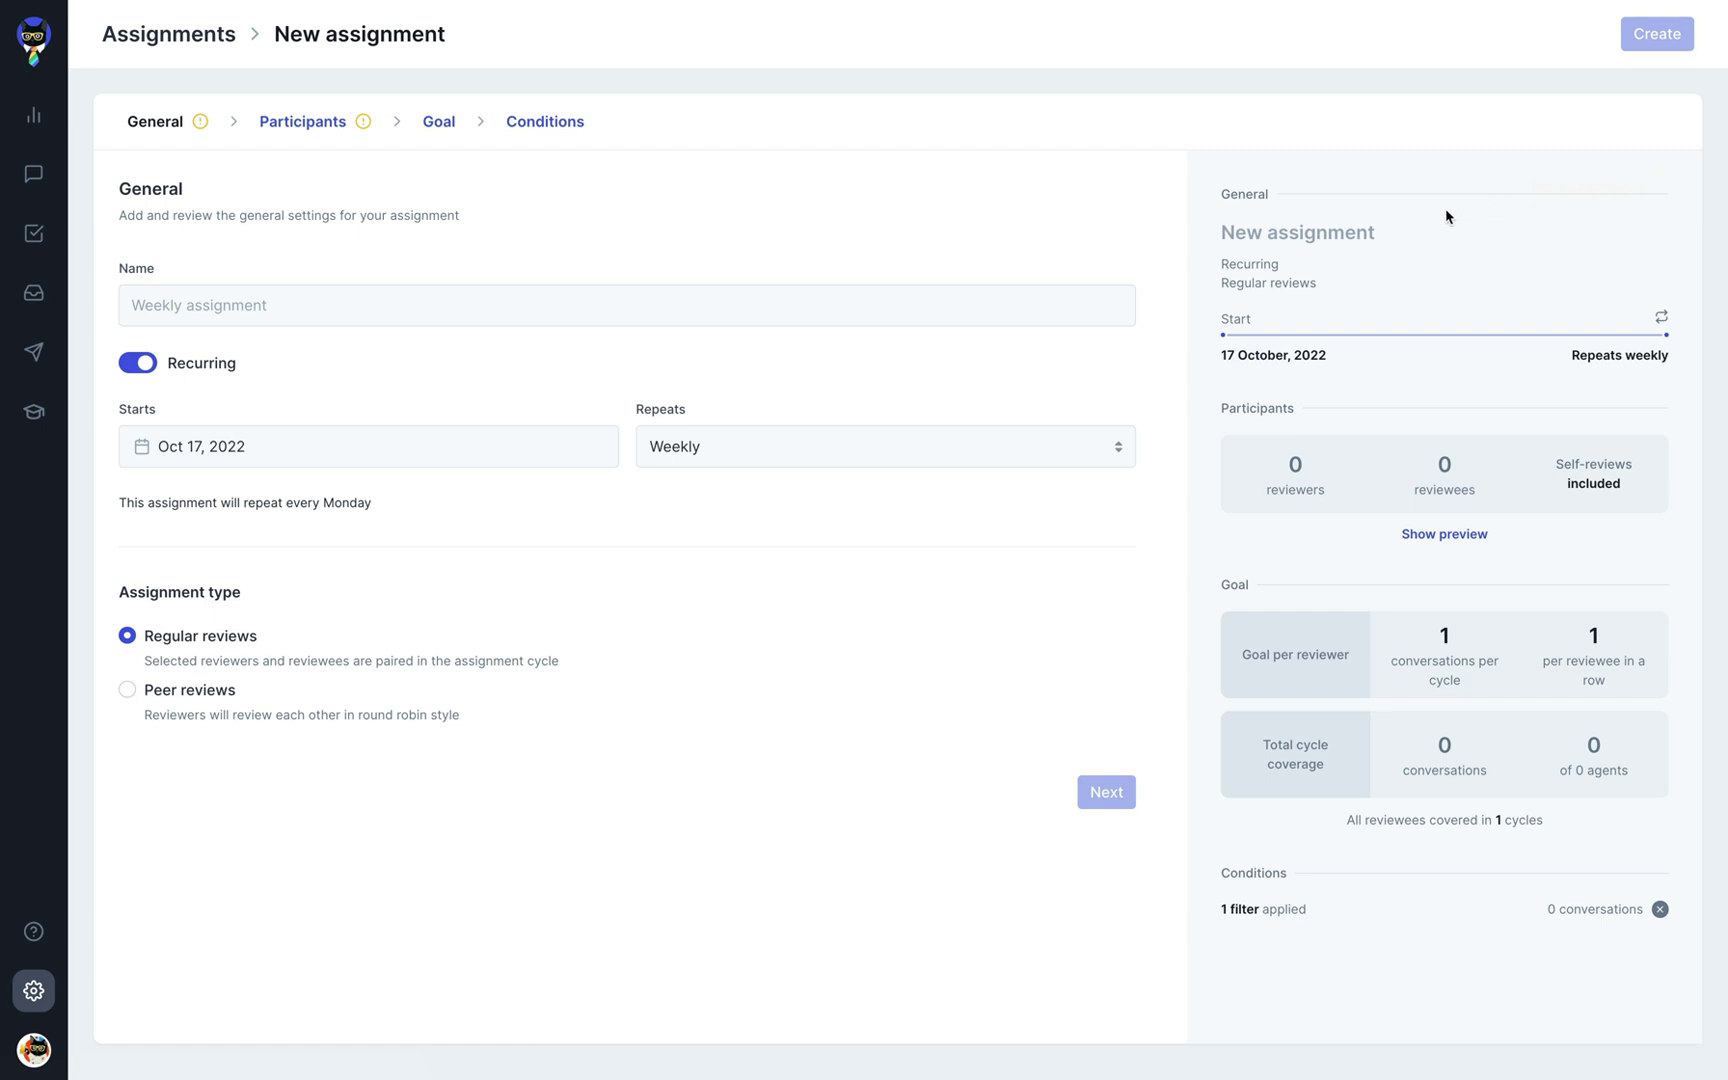
# Try the names 'Regular weekly assignment', 'Peer reviews' and 'Poor csat tickets' in the Name field
pyautogui.click(576, 304)
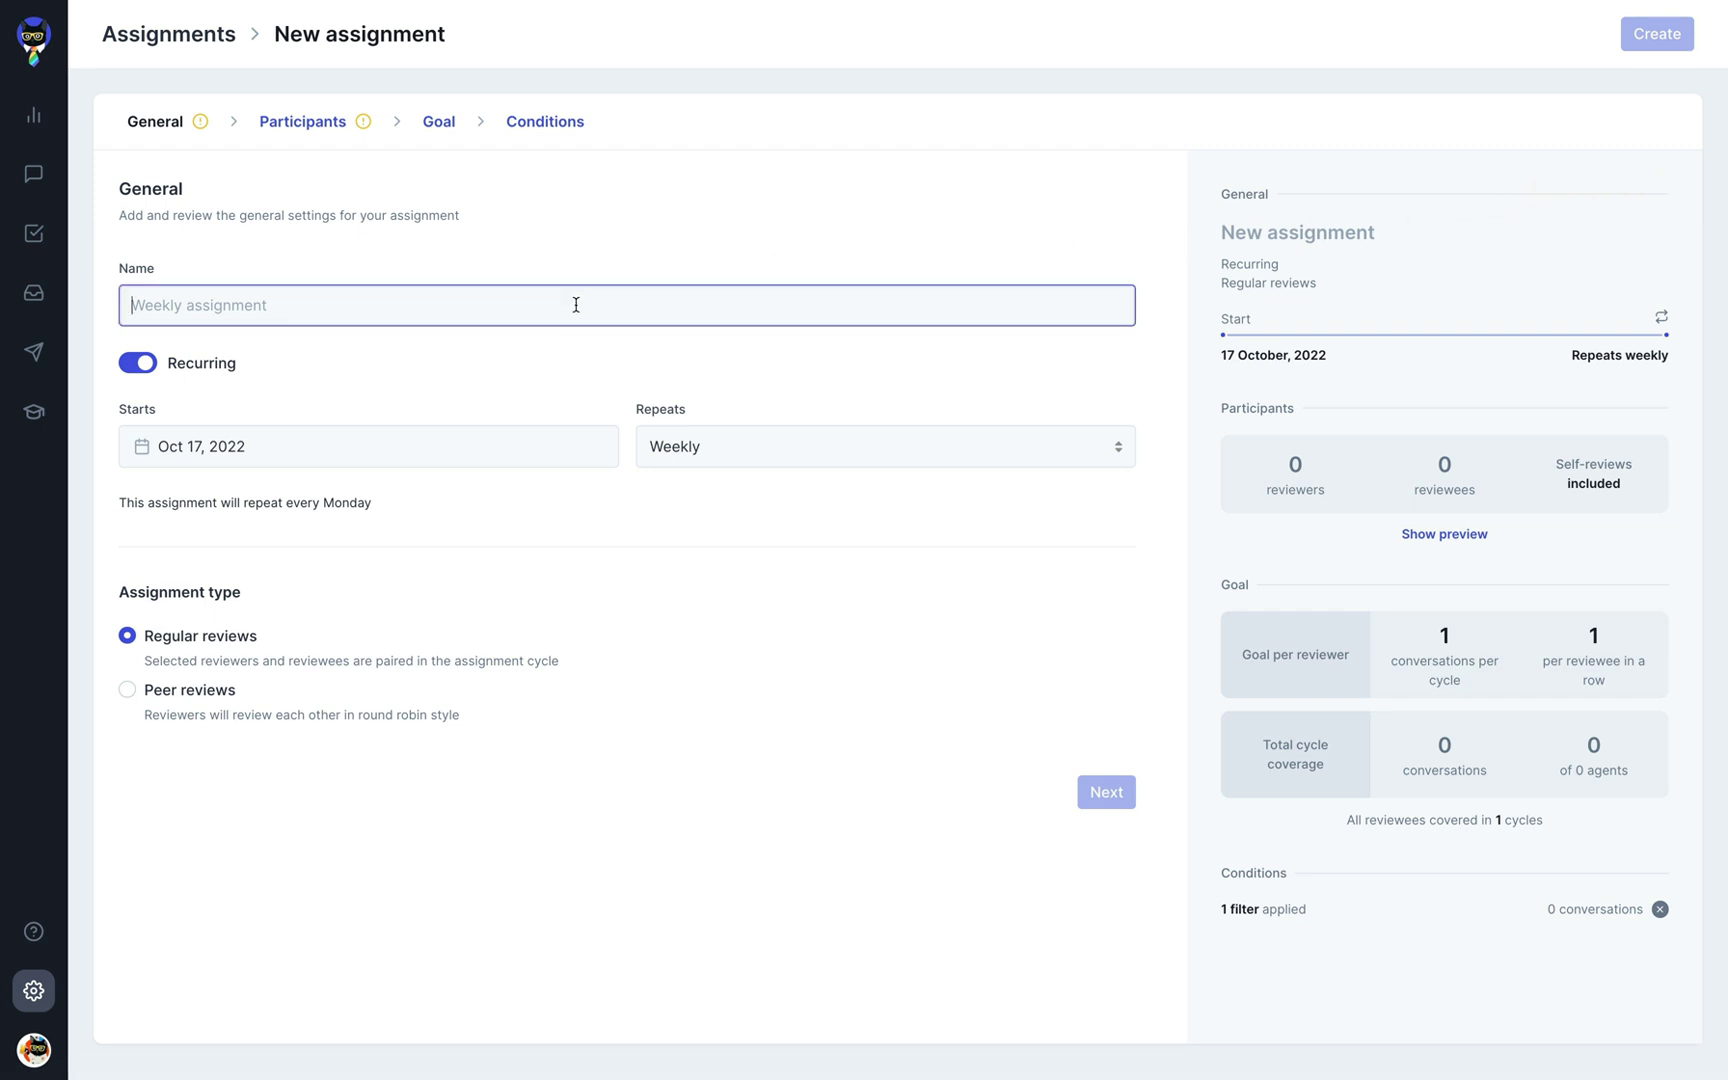
pyautogui.write('Regu')
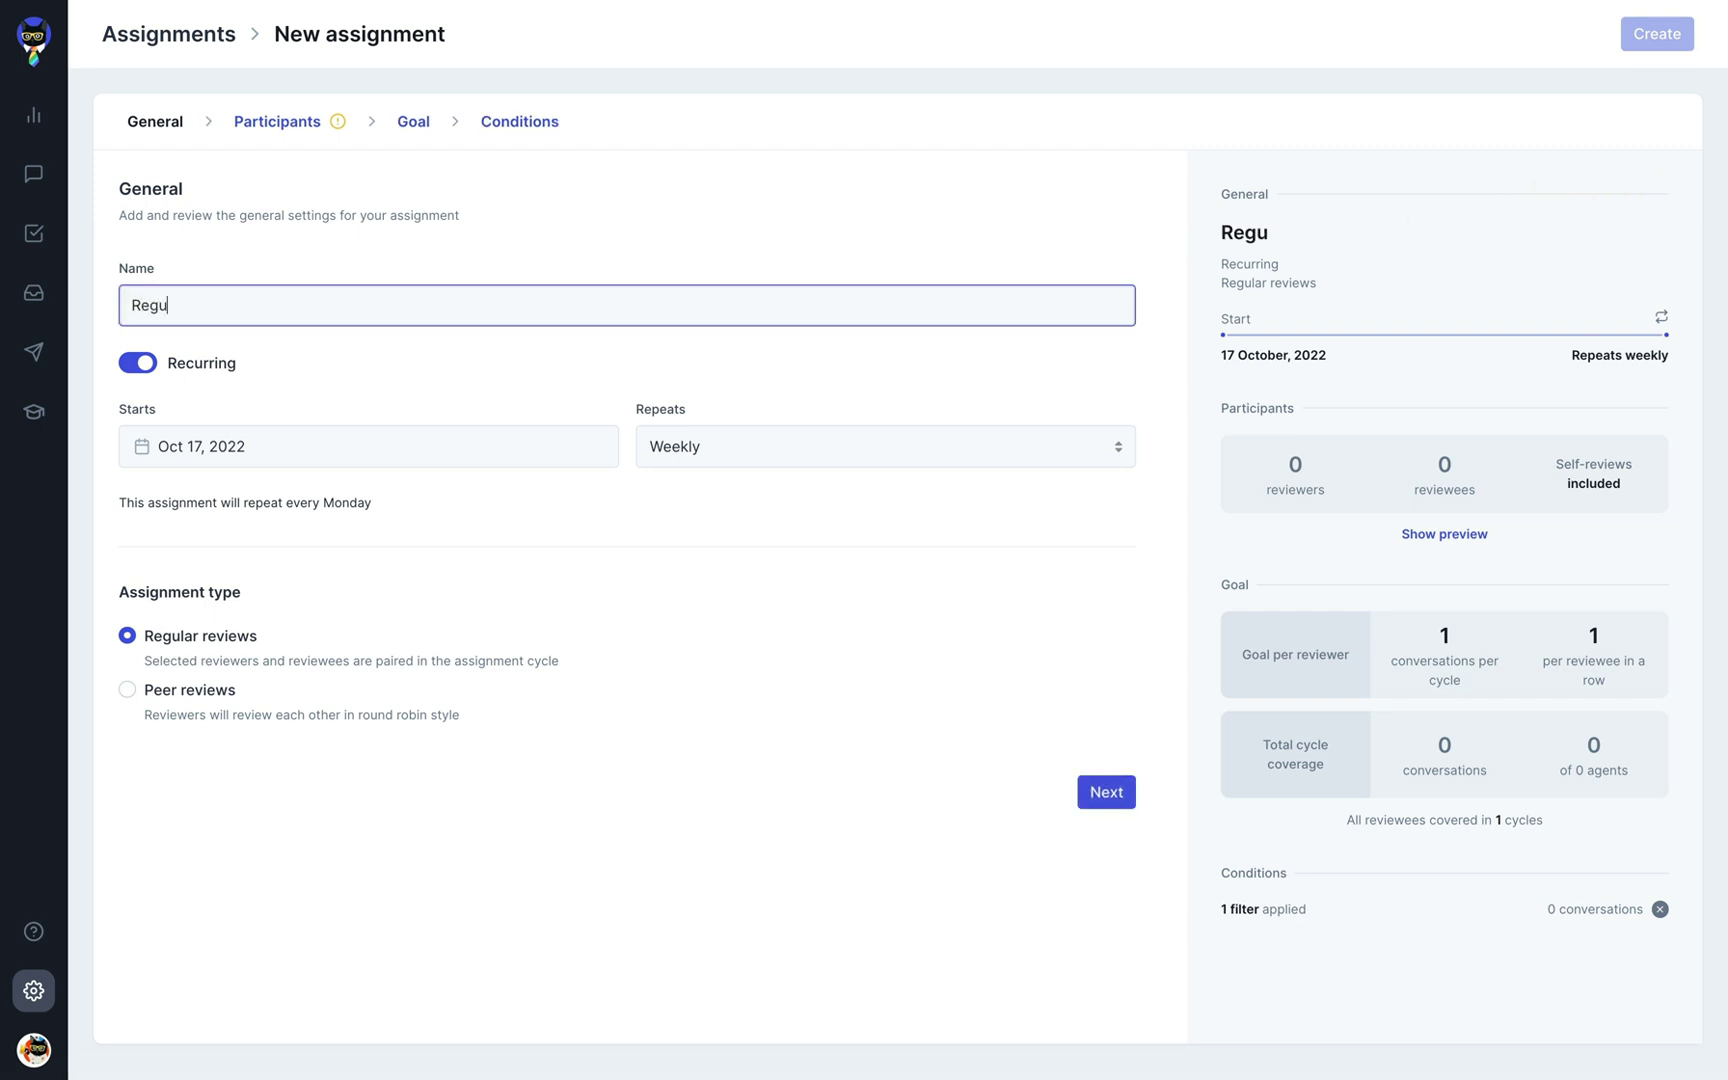
pyautogui.write('lar weekly ')
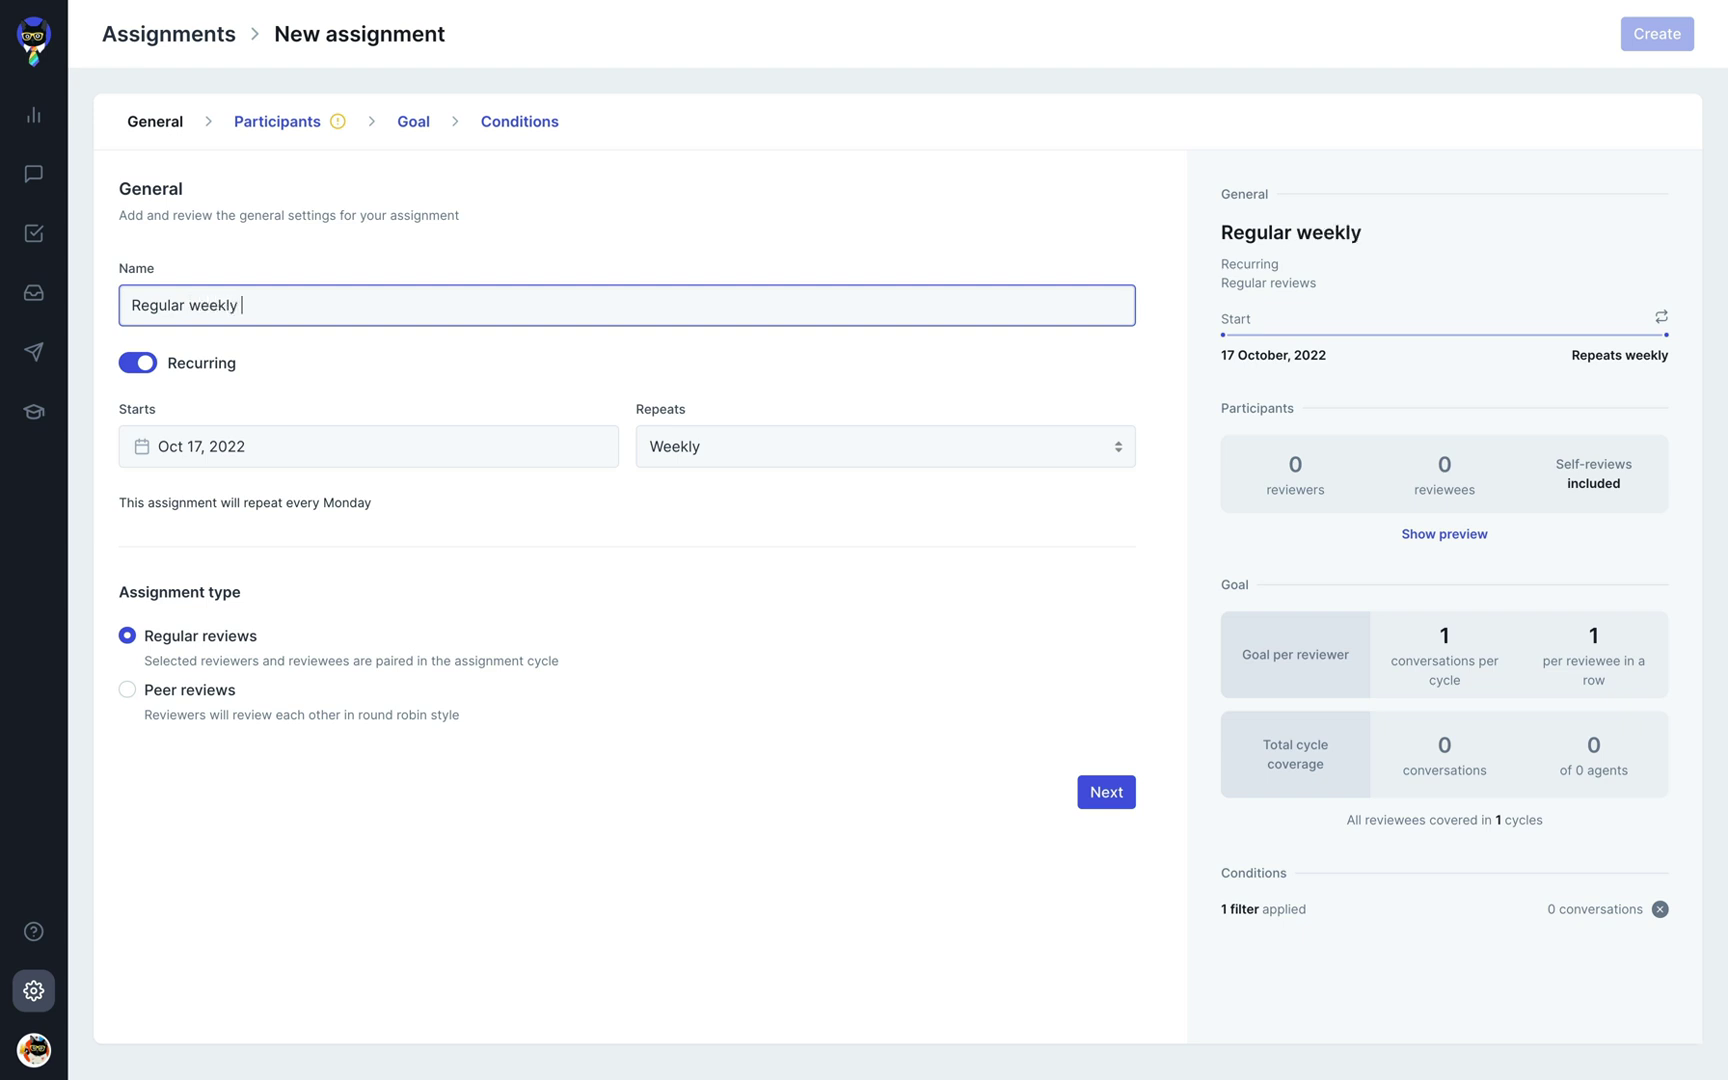
pyautogui.write('assignment')
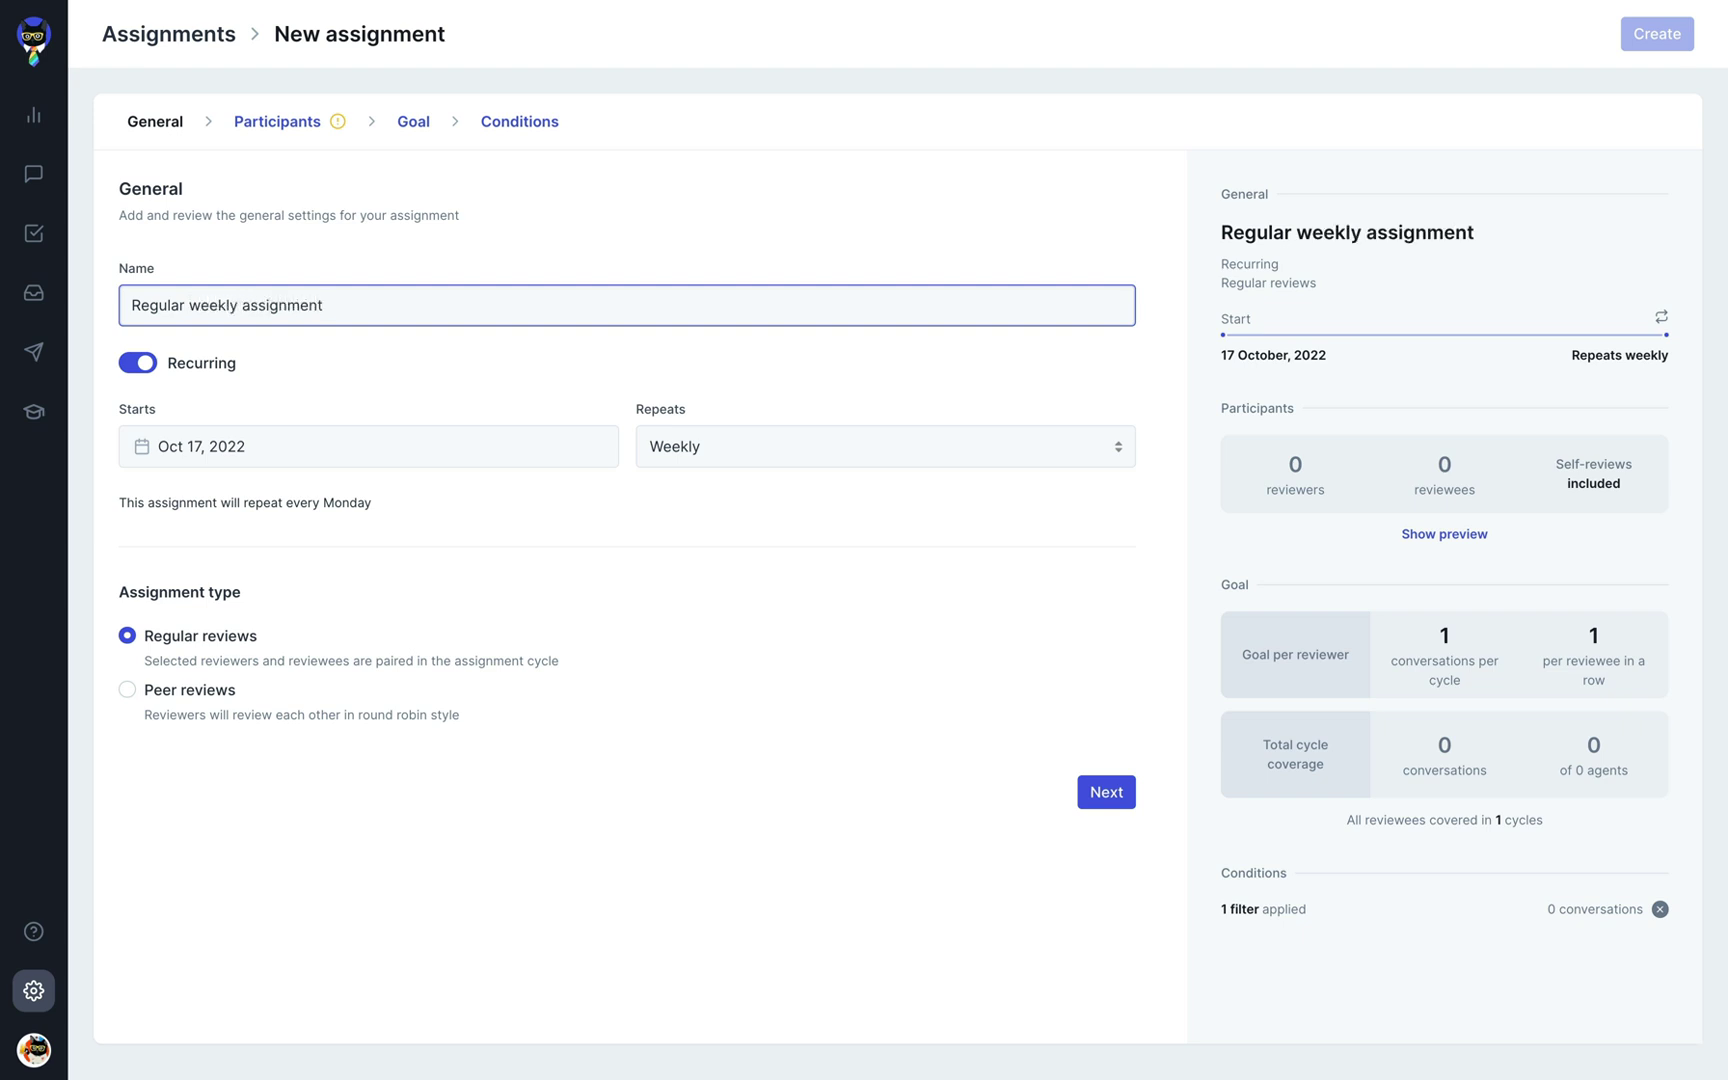
pyautogui.hotkey('ctrl', 'a')
pyautogui.write('Peer reviews')
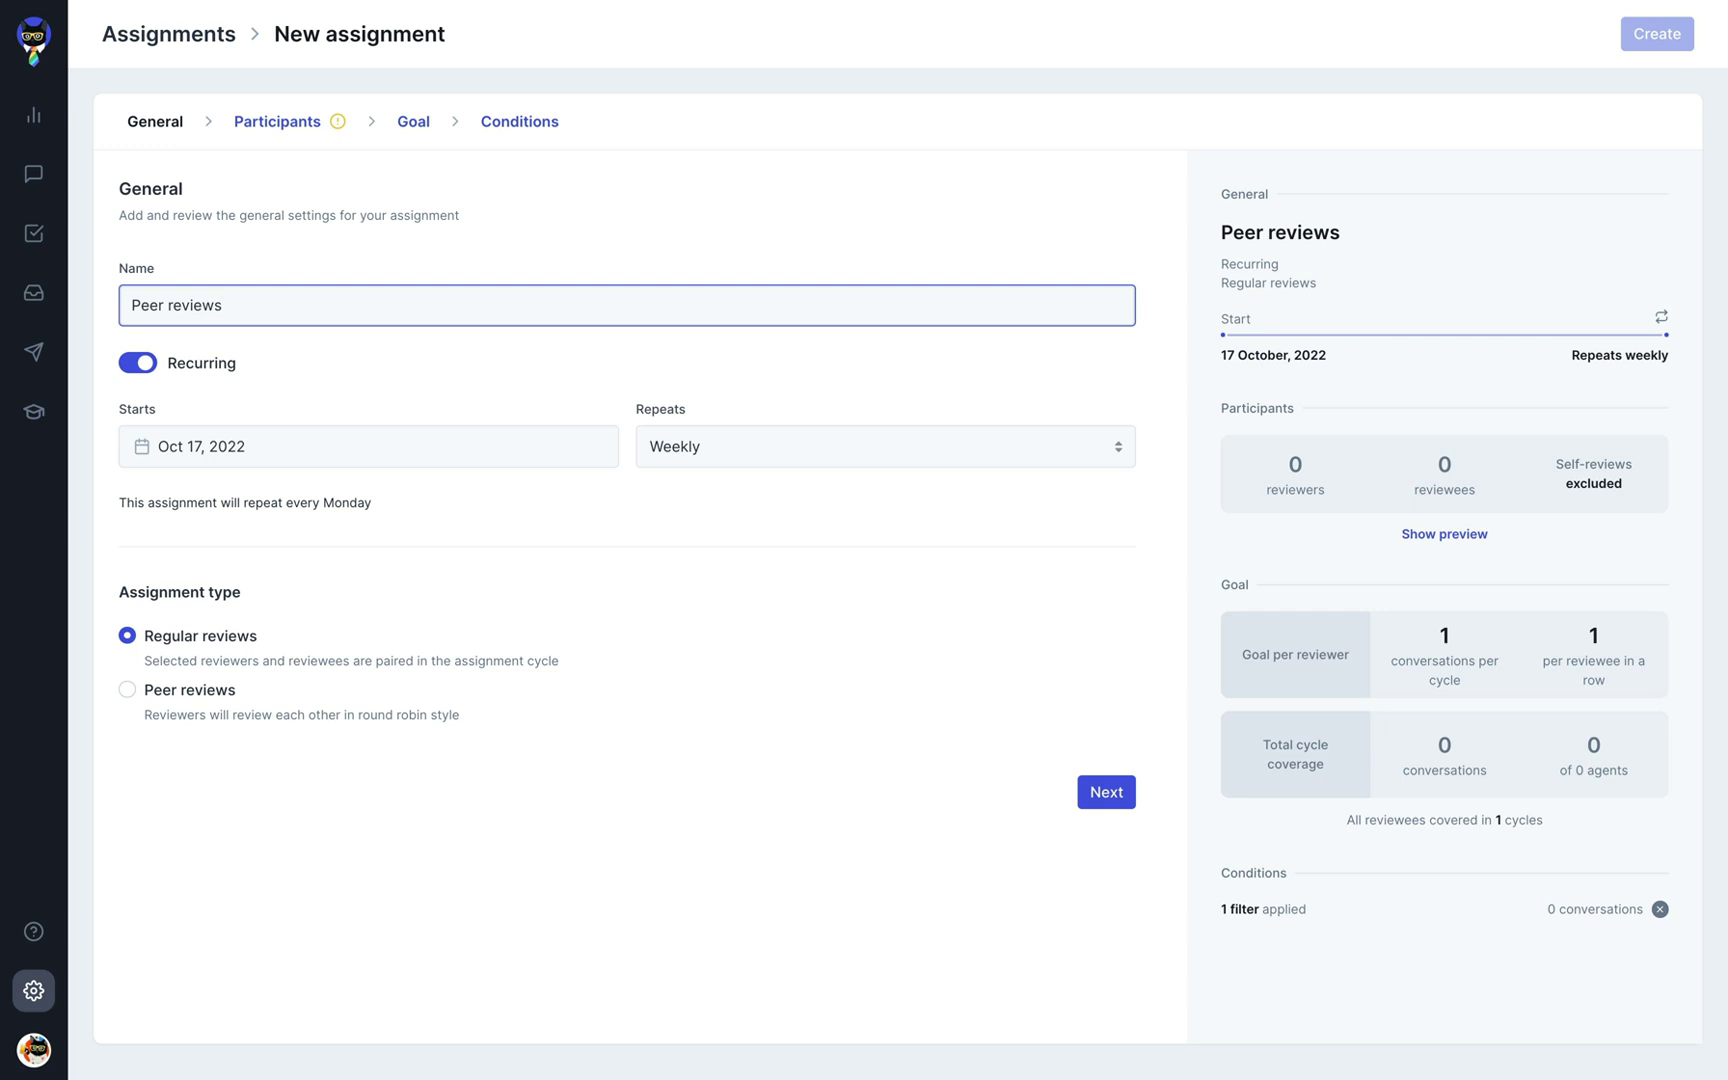
pyautogui.hotkey('ctrl', 'a')
pyautogui.write('Poor csat tickets')
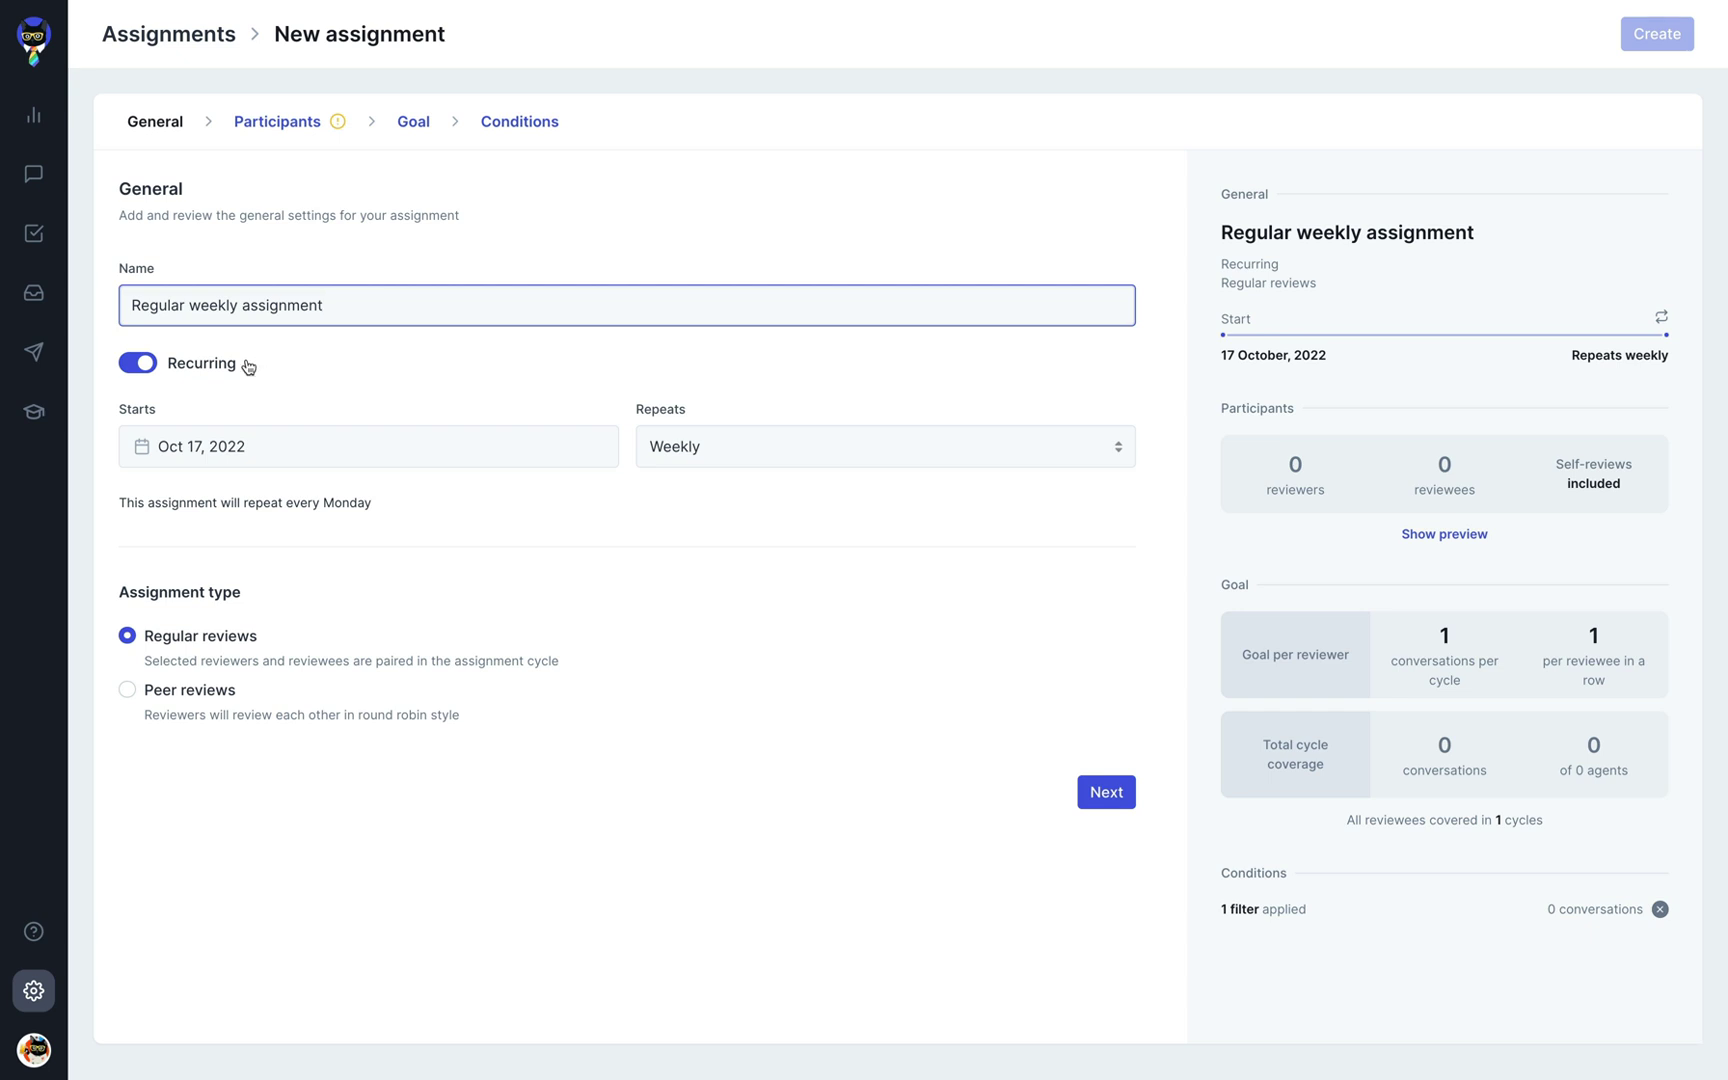
# Keep the assignment recurring weekly from Oct 17, 2022 with Regular reviews as its type
pyautogui.click(148, 366)
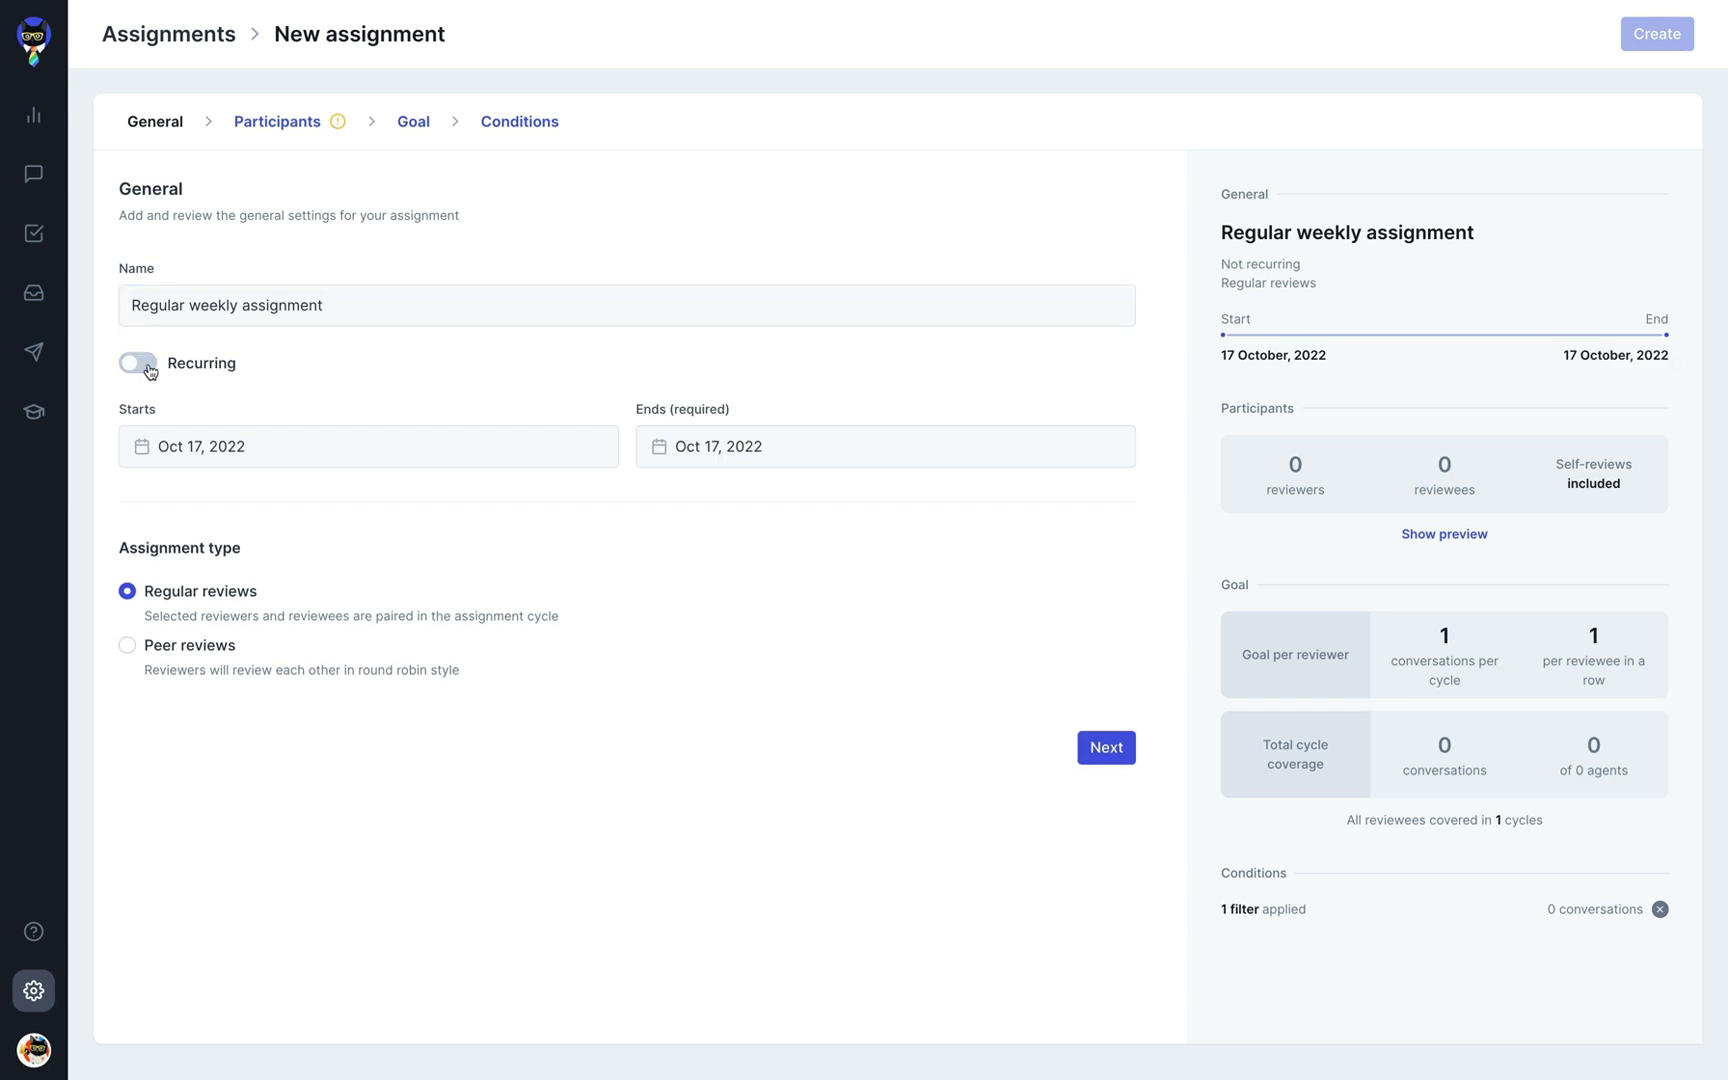
pyautogui.click(148, 366)
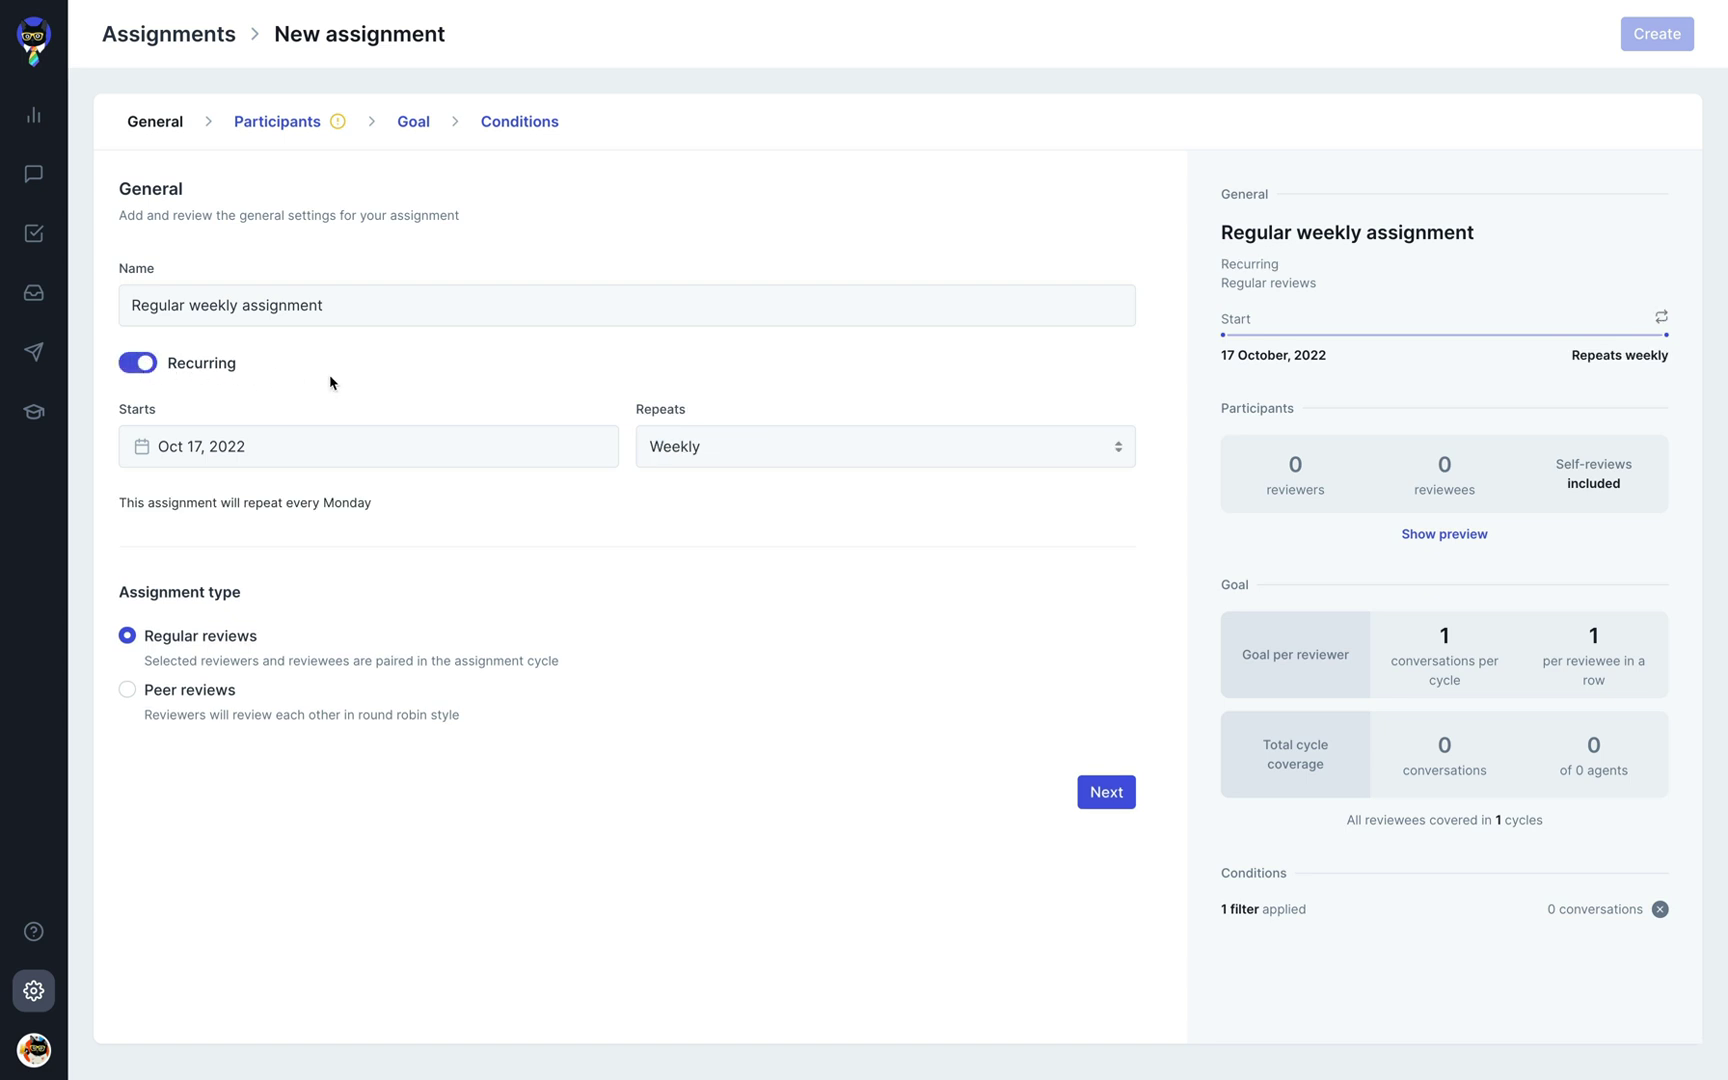
pyautogui.click(580, 434)
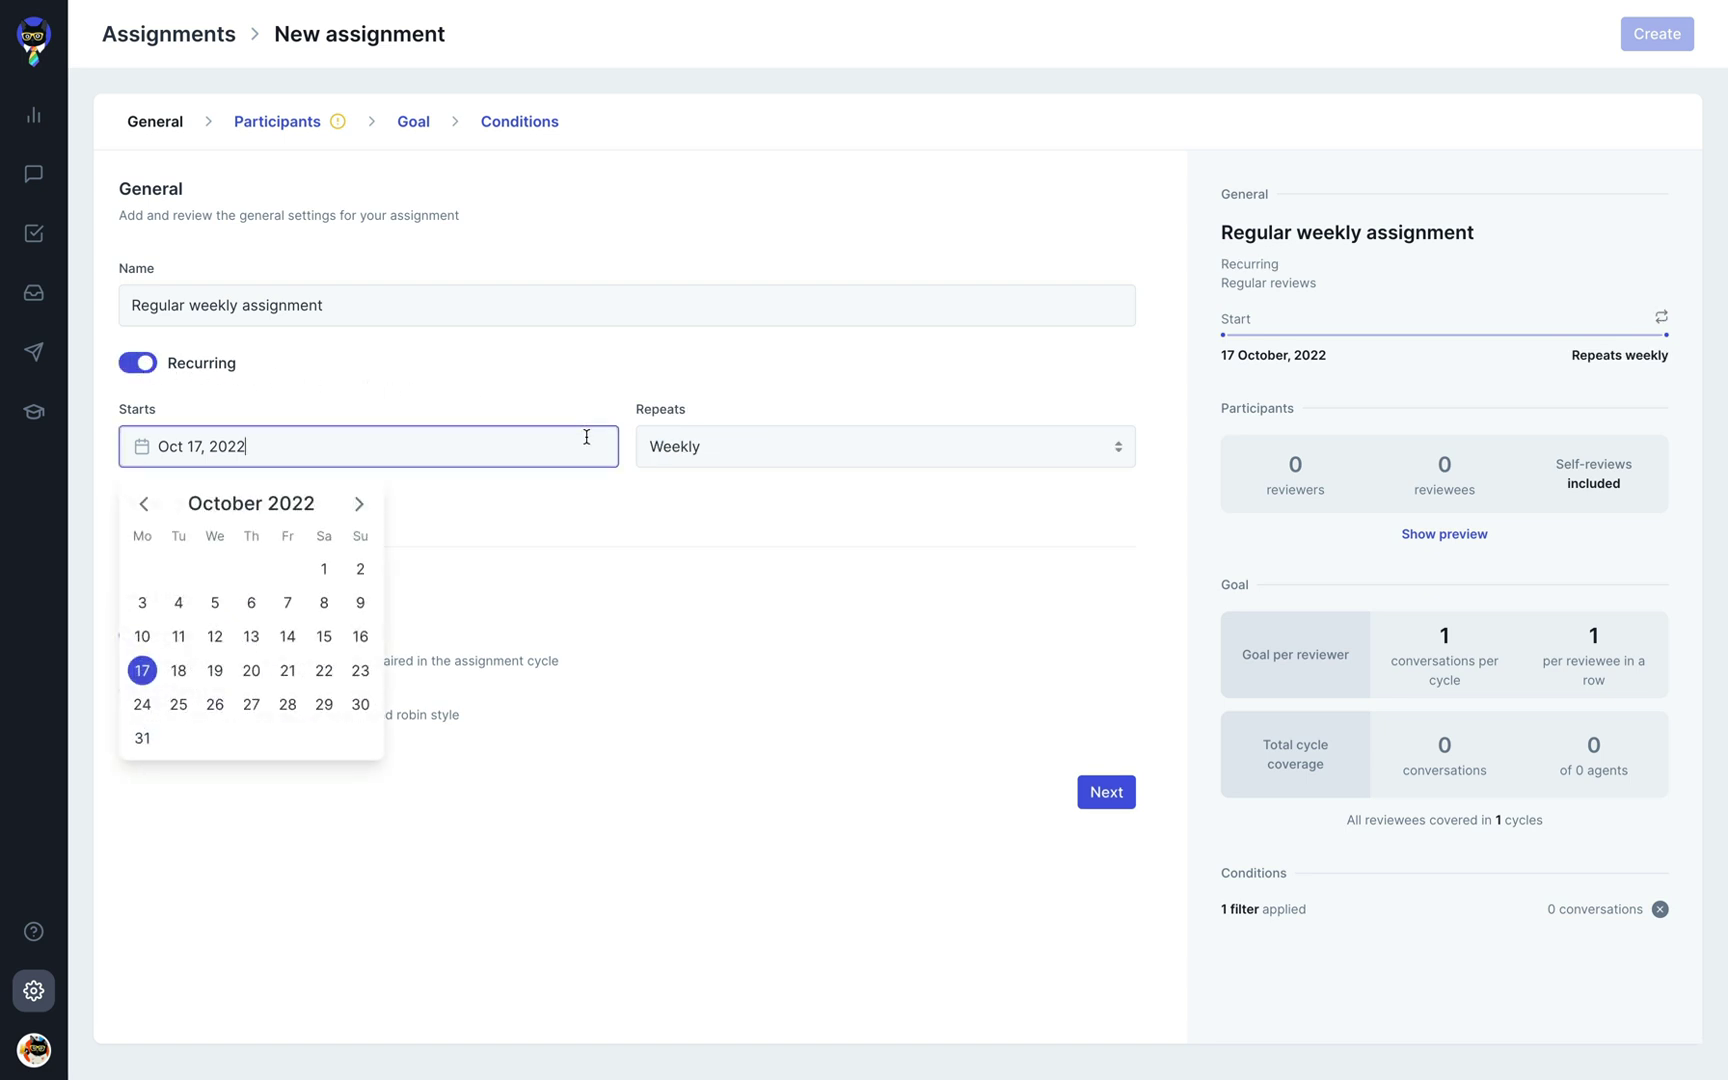
pyautogui.click(837, 440)
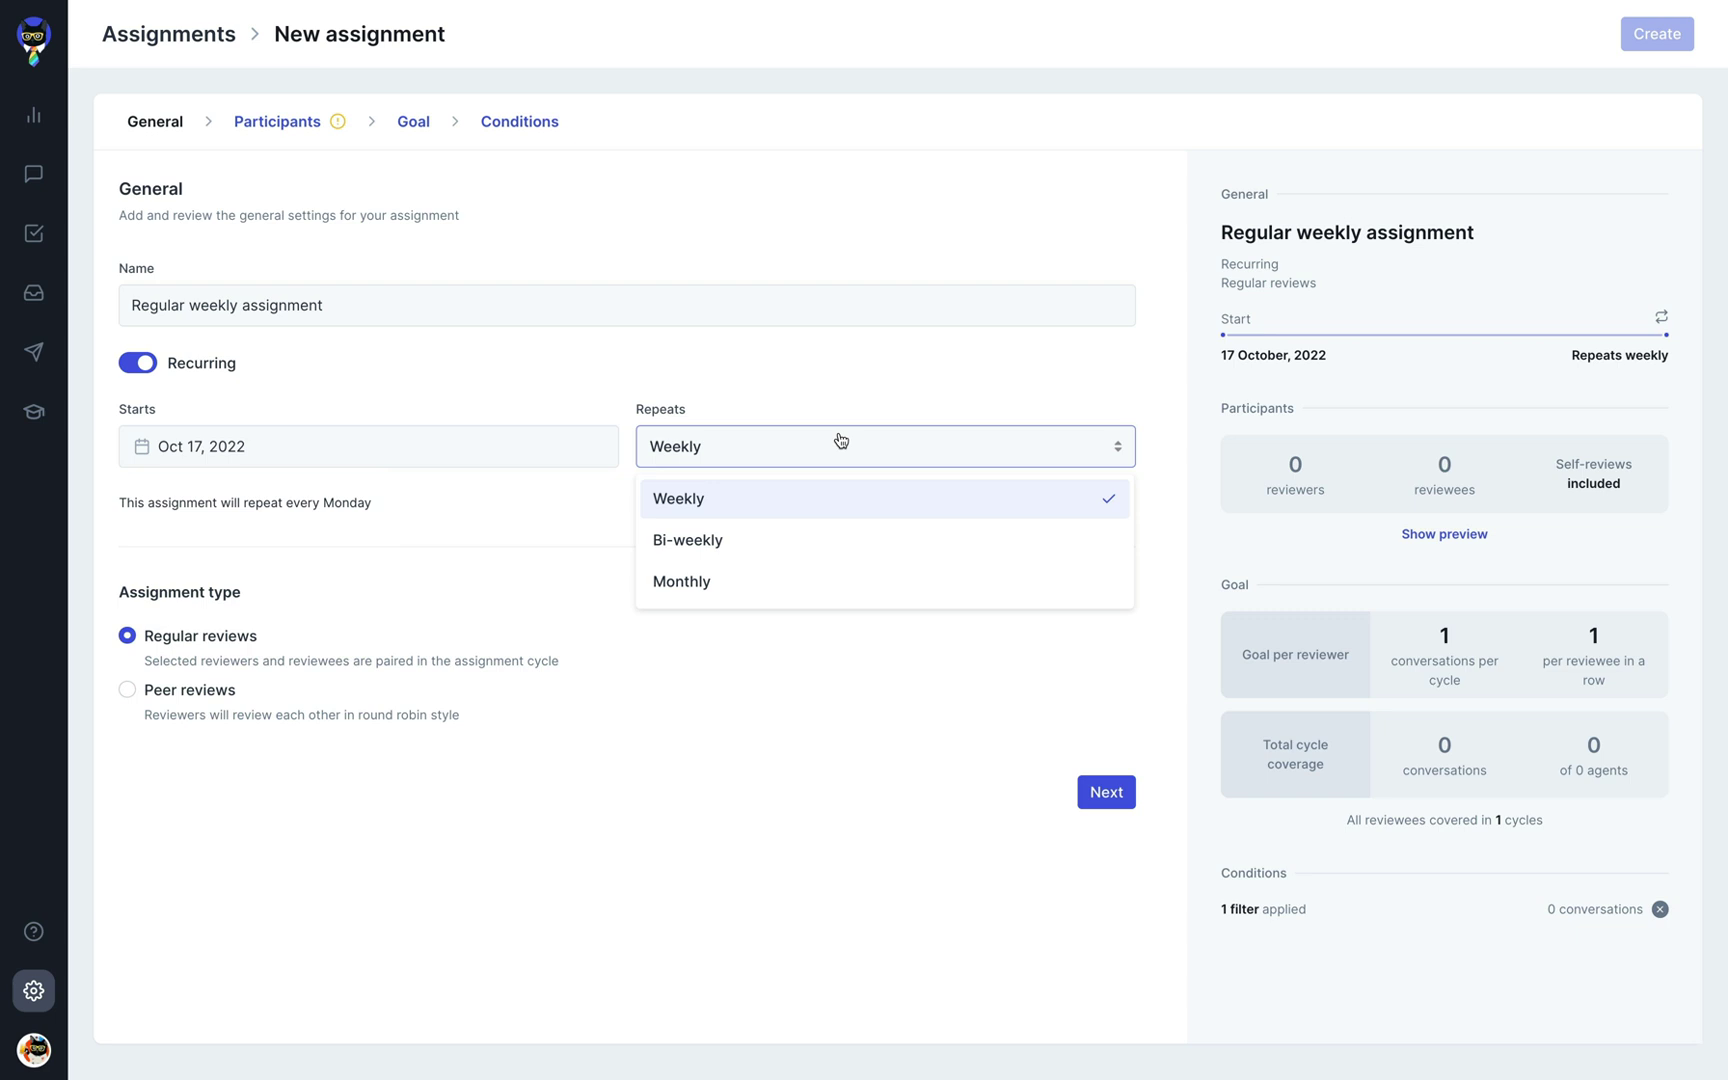
pyautogui.click(840, 440)
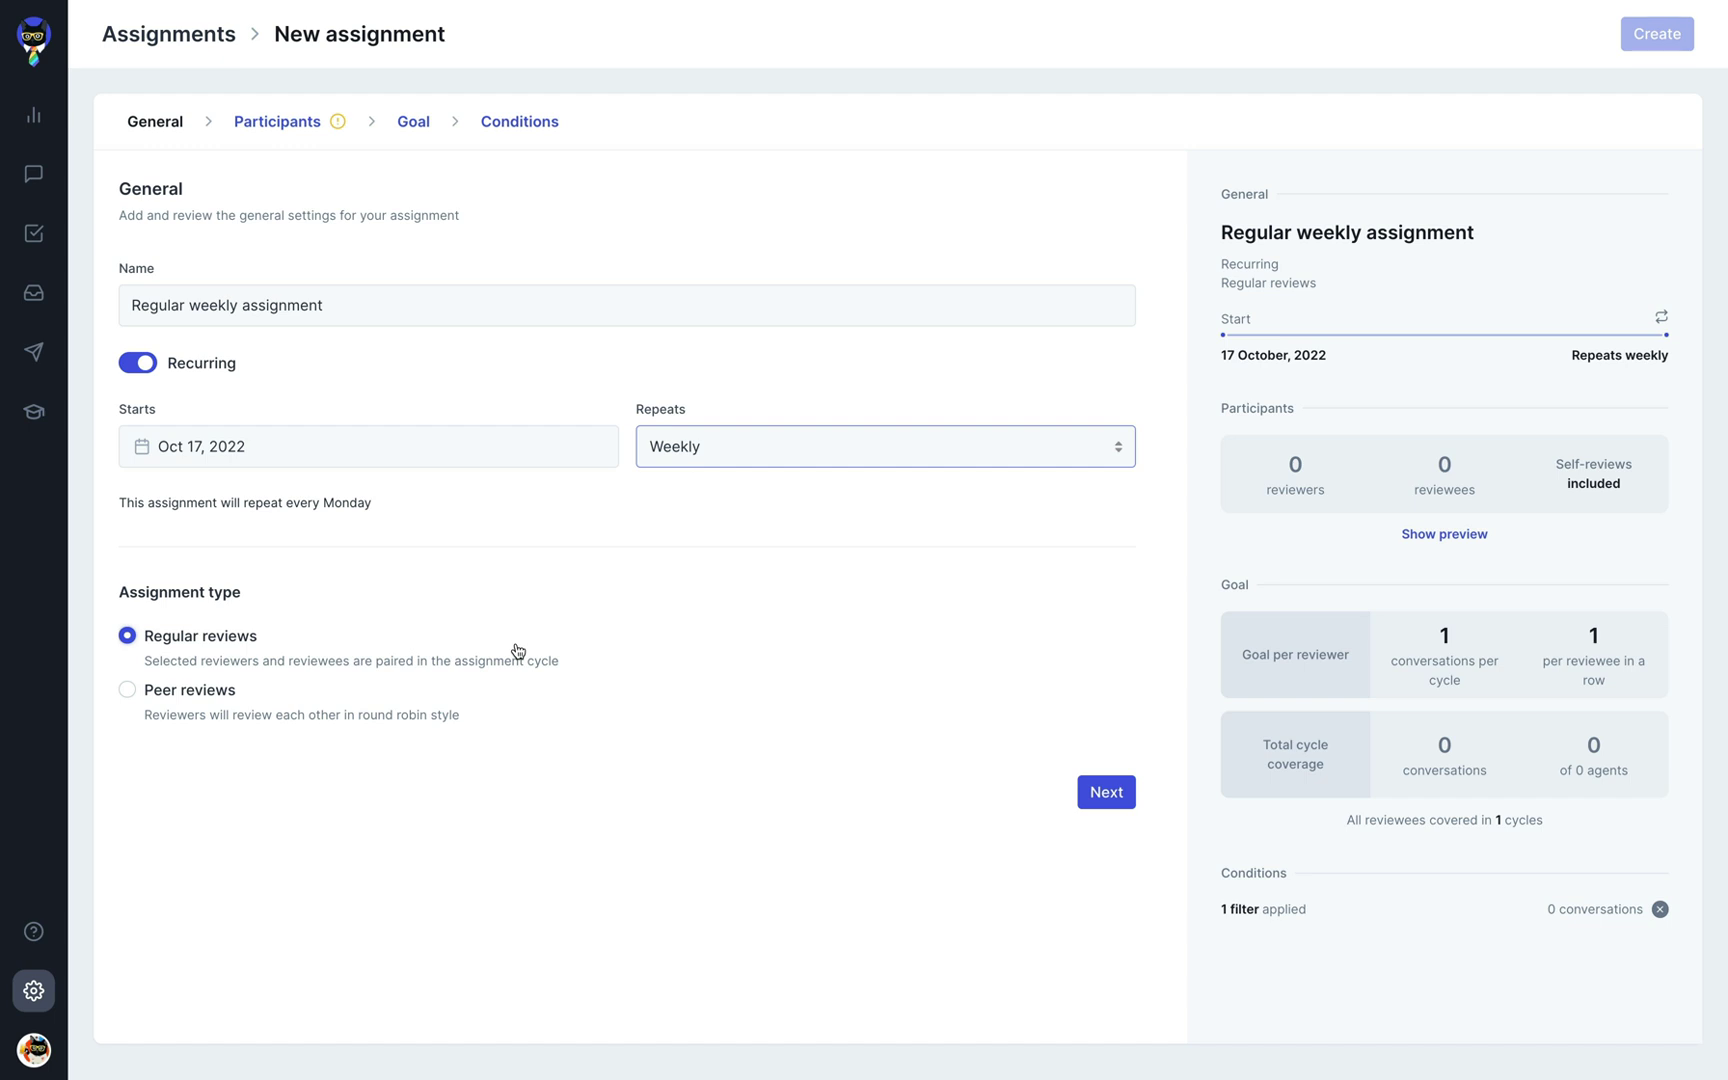
pyautogui.click(410, 714)
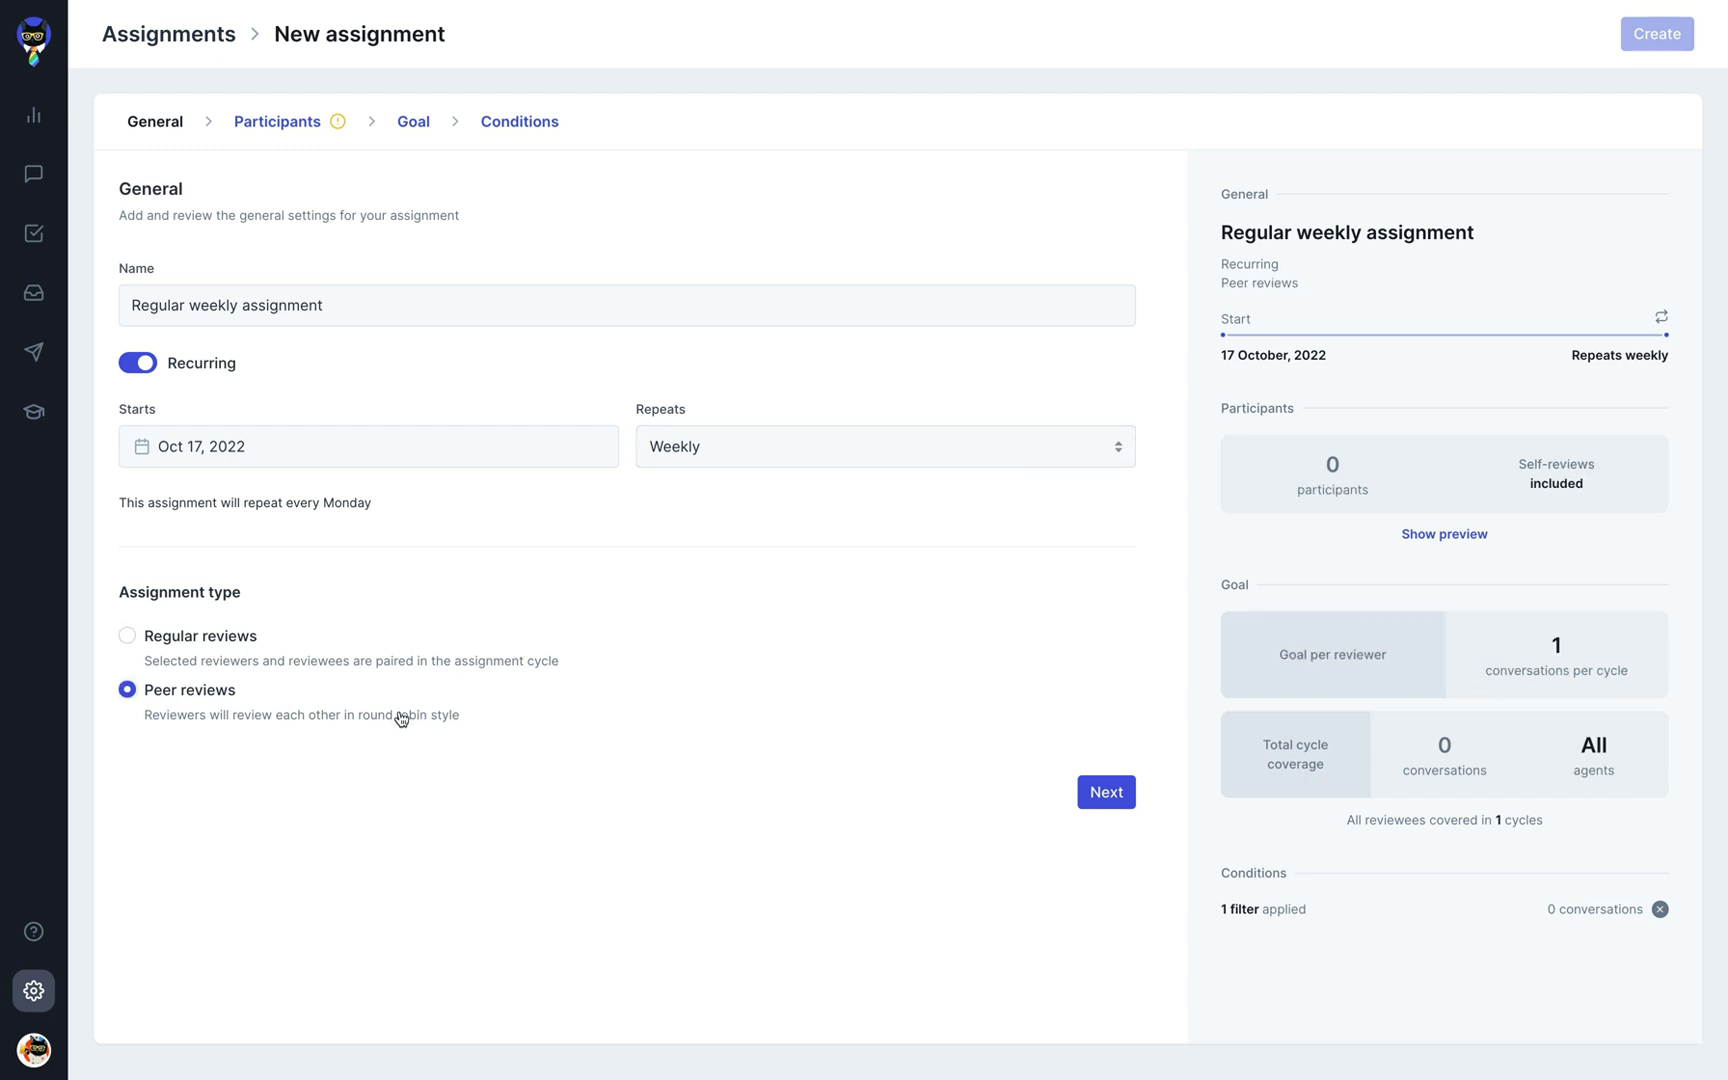
pyautogui.click(399, 658)
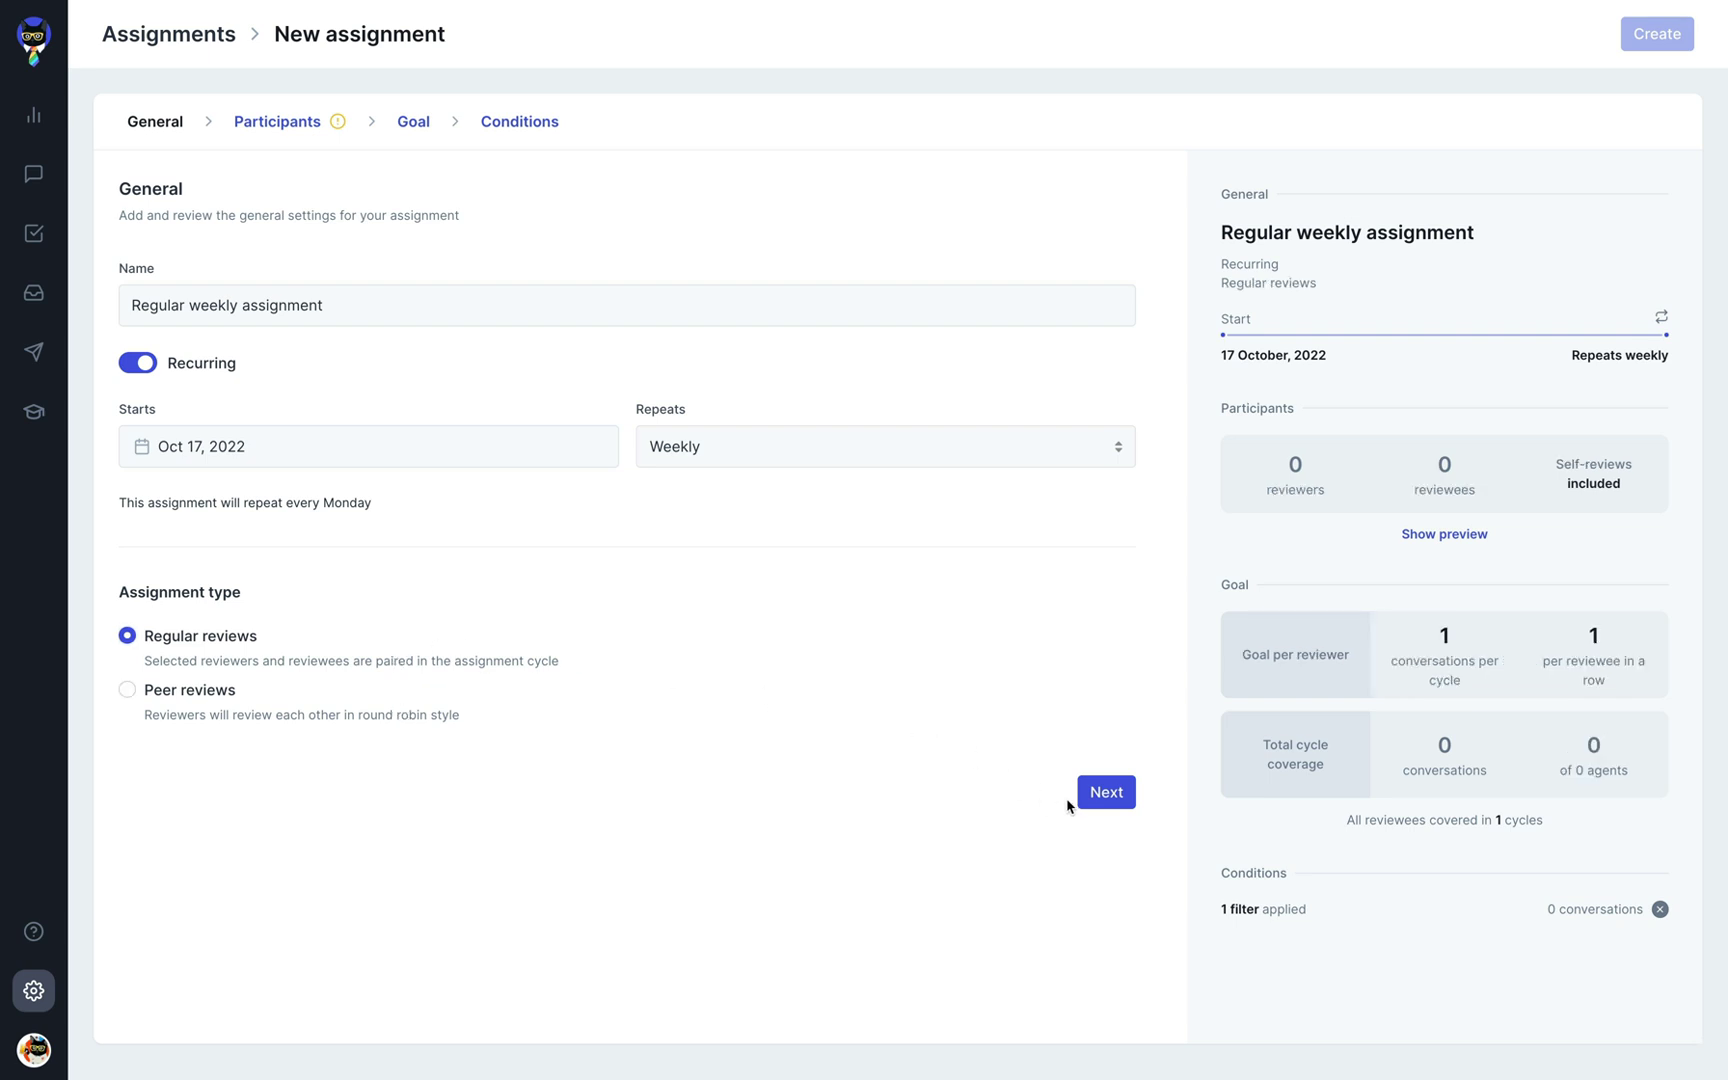
# Go to Participants and add the first two listed users as reviewers
pyautogui.click(1092, 800)
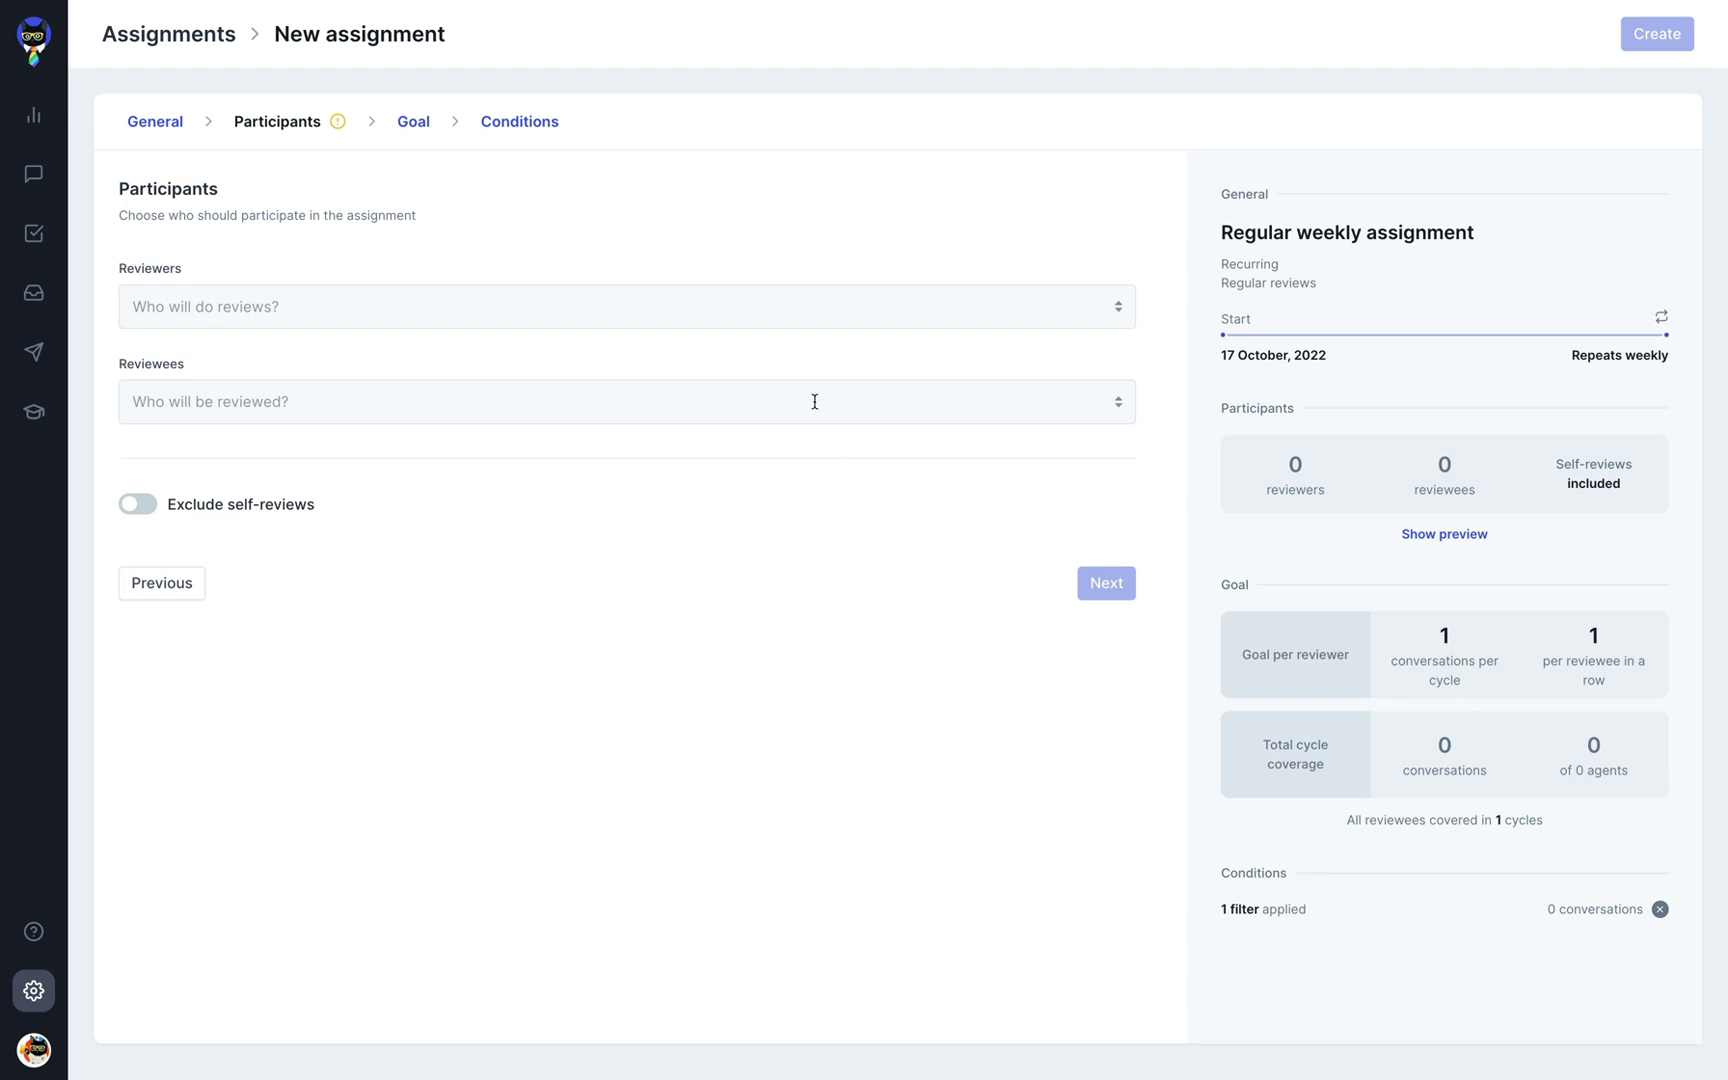
pyautogui.click(816, 313)
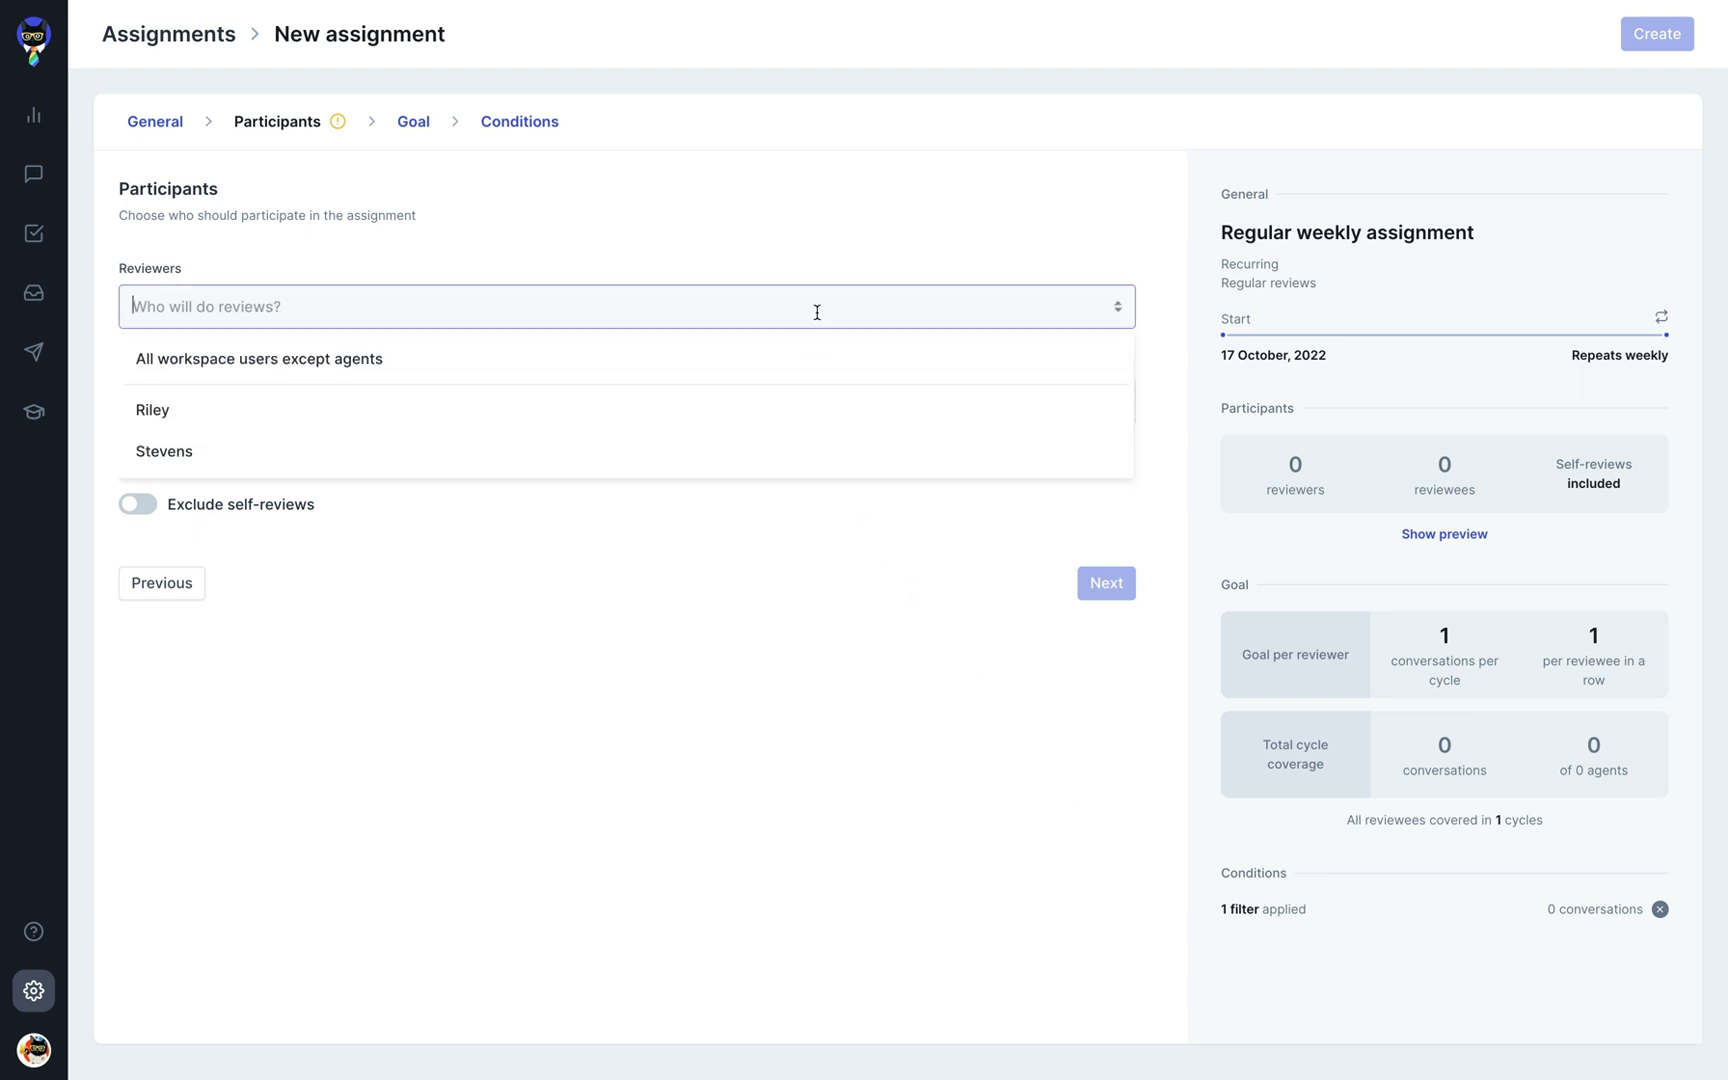
pyautogui.click(791, 408)
pyautogui.click(791, 452)
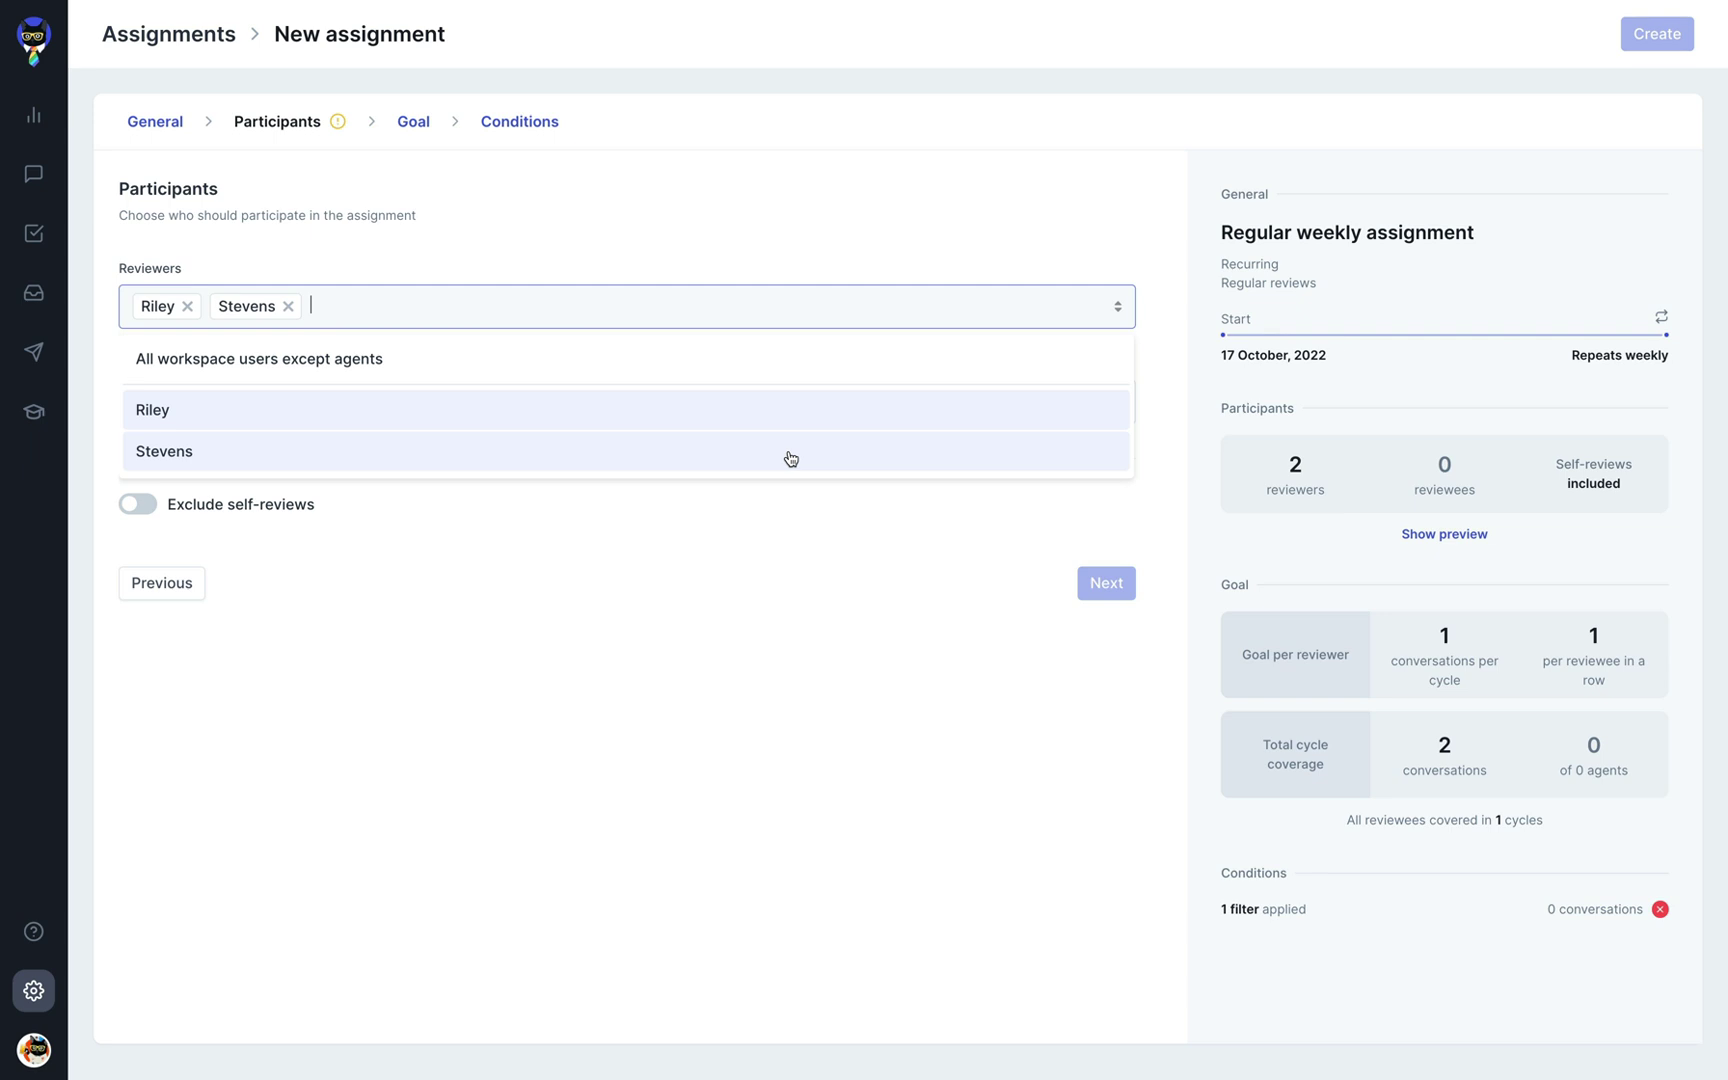
# Add five agents as reviewees and turn on Exclude self-reviews
pyautogui.click(761, 398)
pyautogui.click(737, 505)
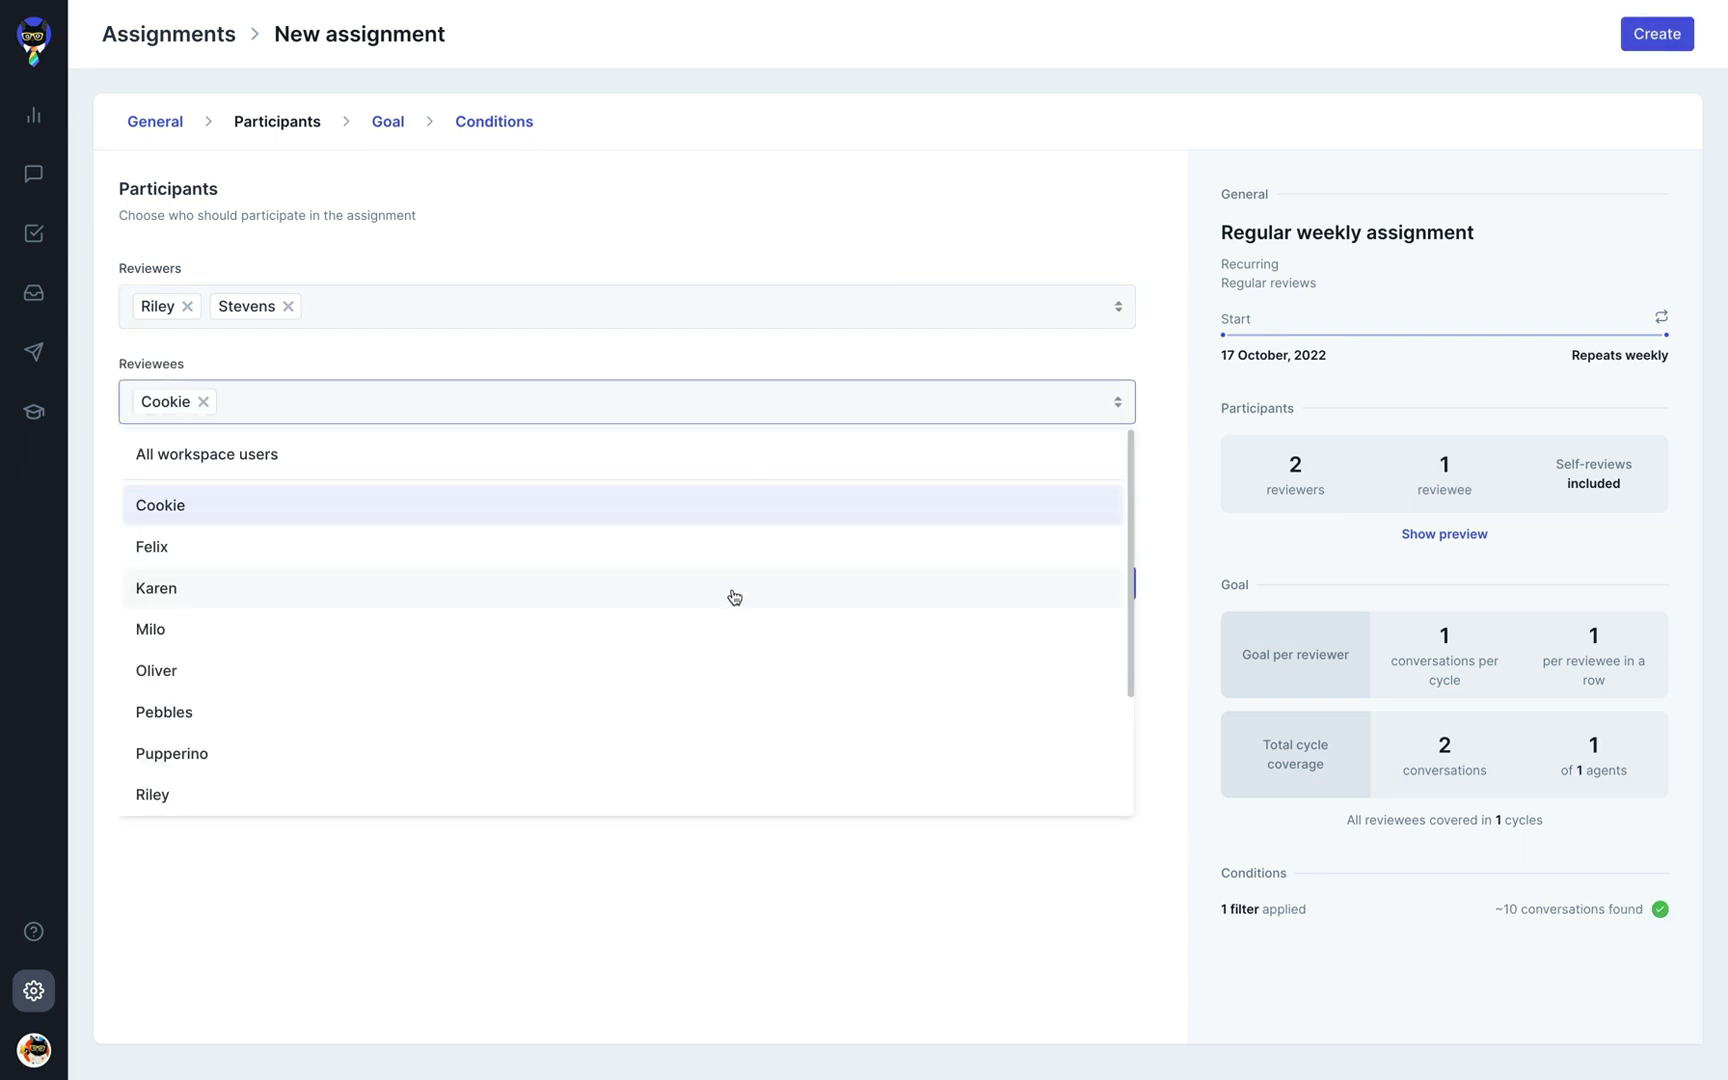
pyautogui.click(733, 590)
pyautogui.click(707, 713)
pyautogui.scroll(-2, 709, 725)
pyautogui.click(707, 730)
pyautogui.click(702, 767)
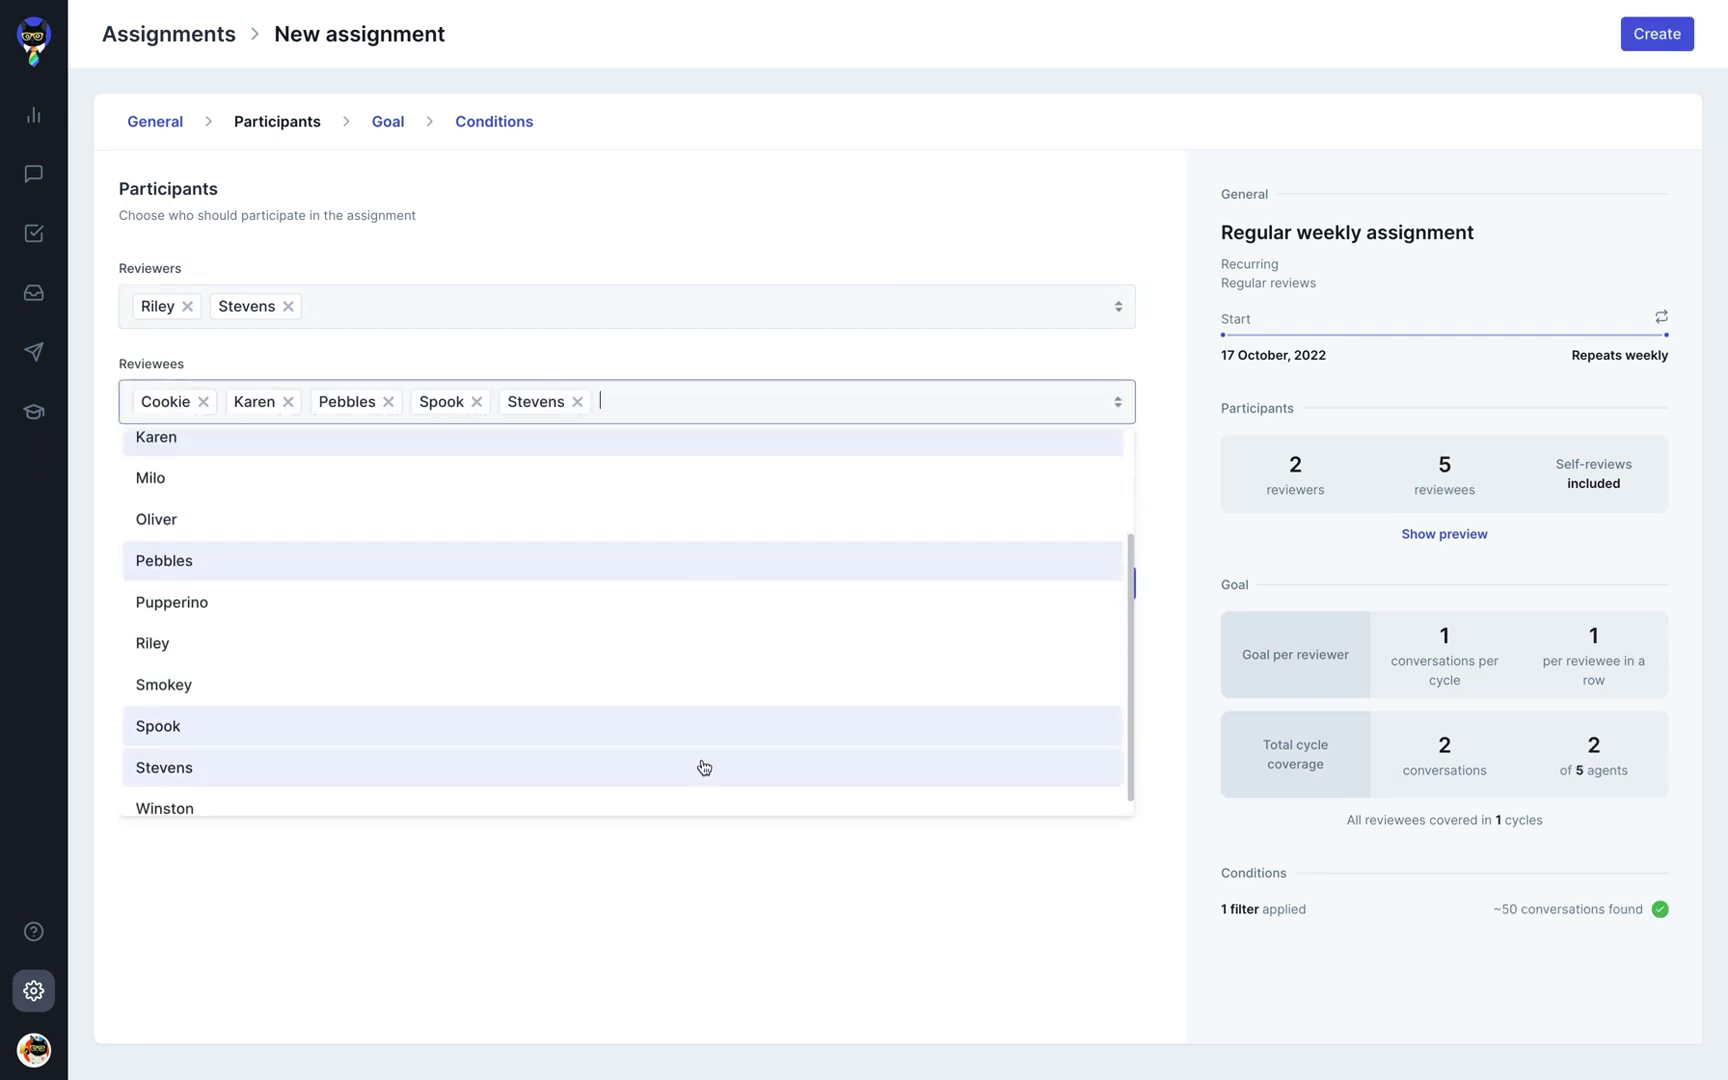
pyautogui.click(694, 898)
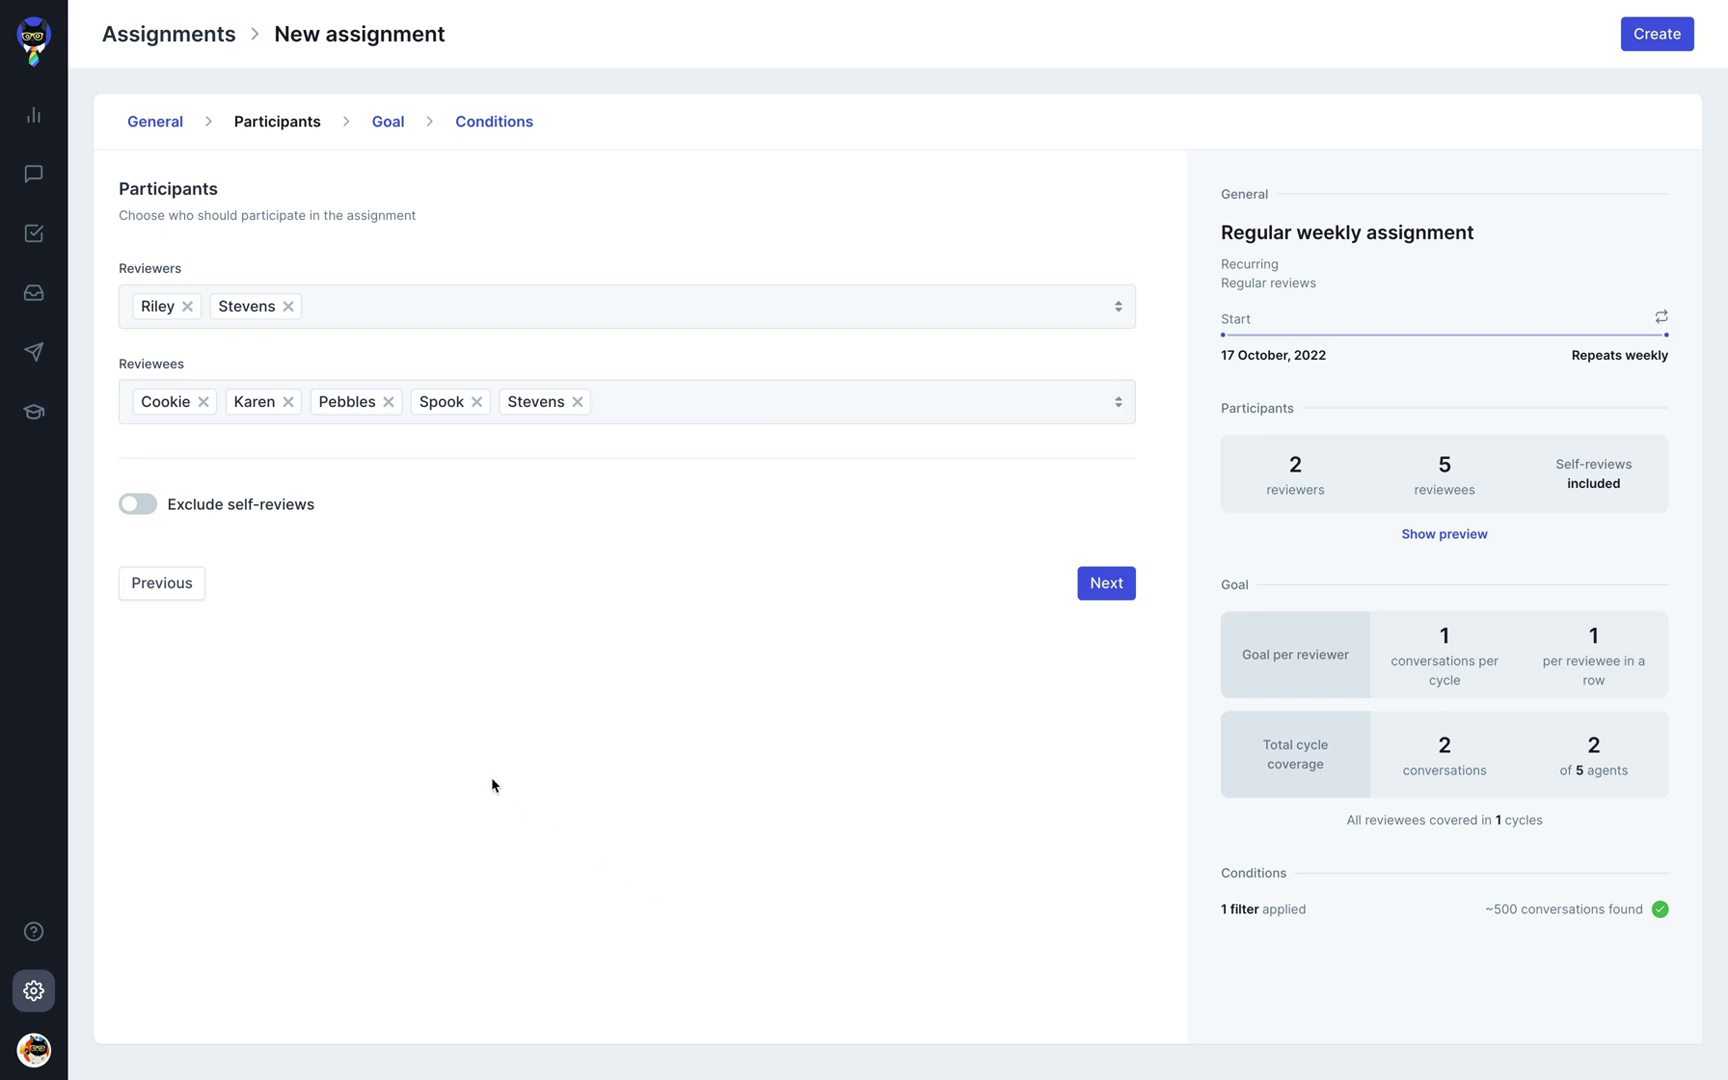
pyautogui.click(143, 512)
# On the Goal step, keep it based on reviewers and count reviews per reviewee
pyautogui.click(1124, 591)
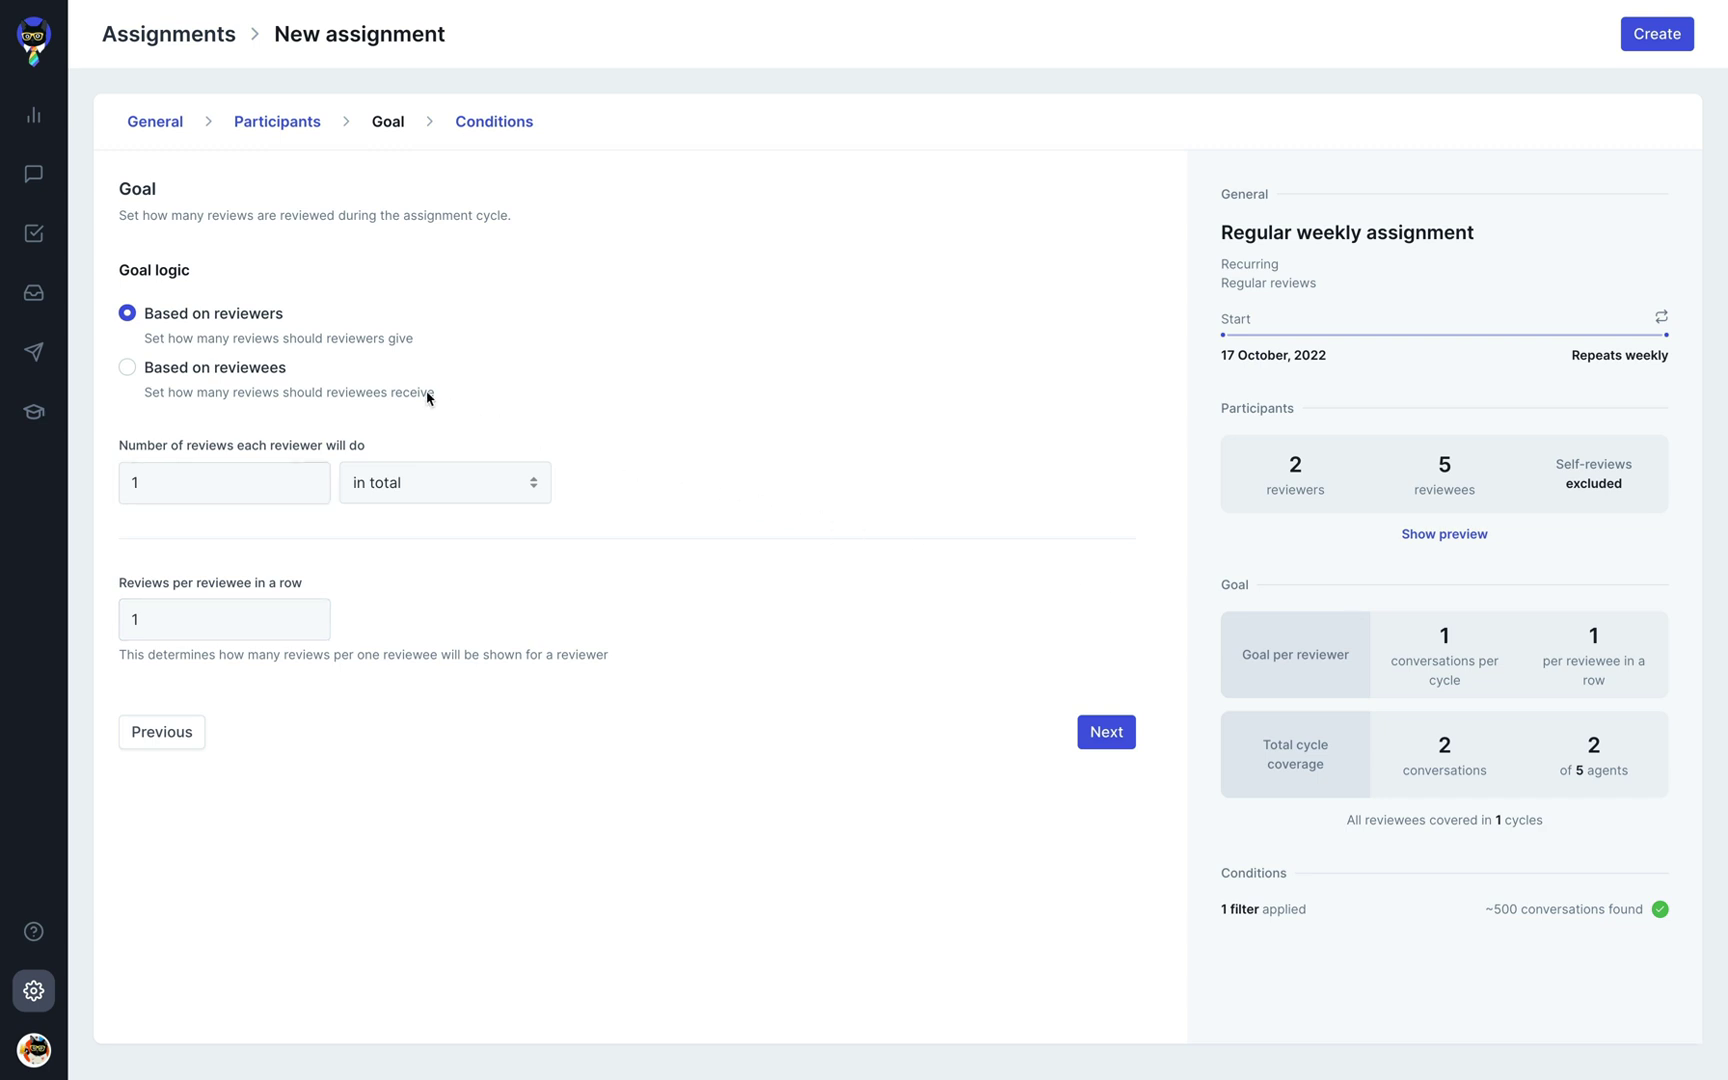
pyautogui.click(331, 367)
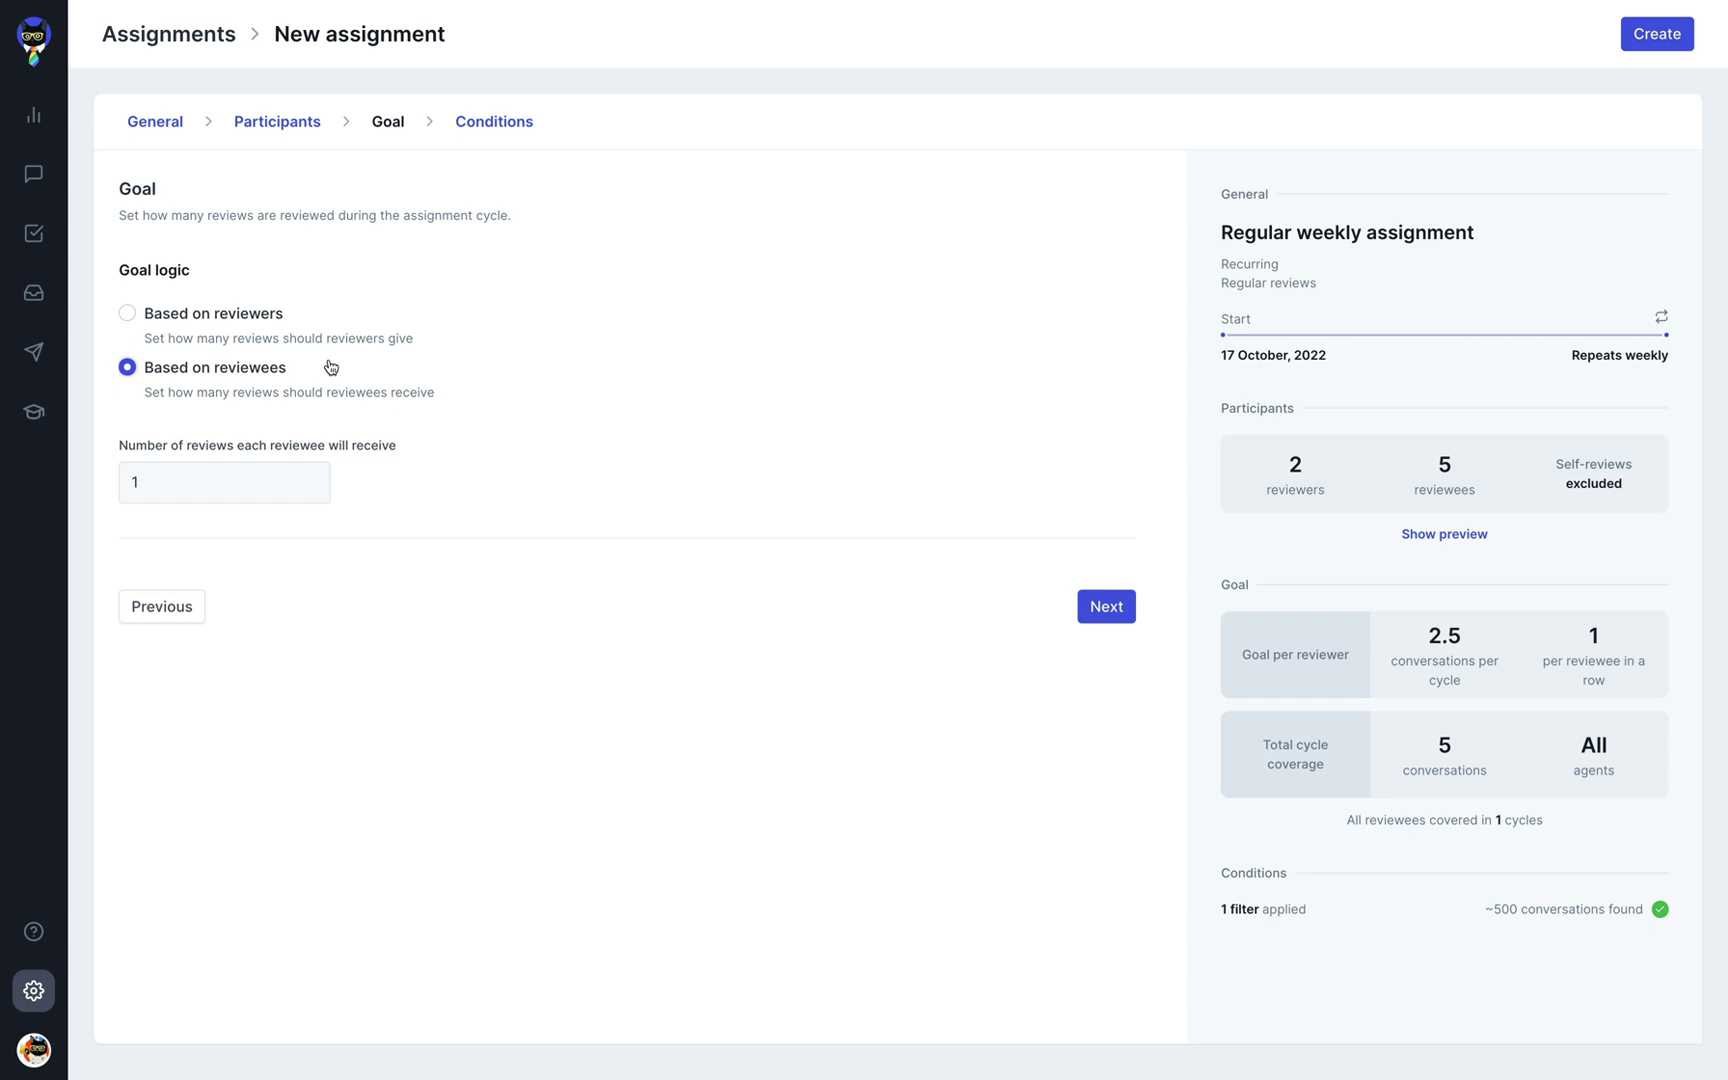
pyautogui.click(324, 336)
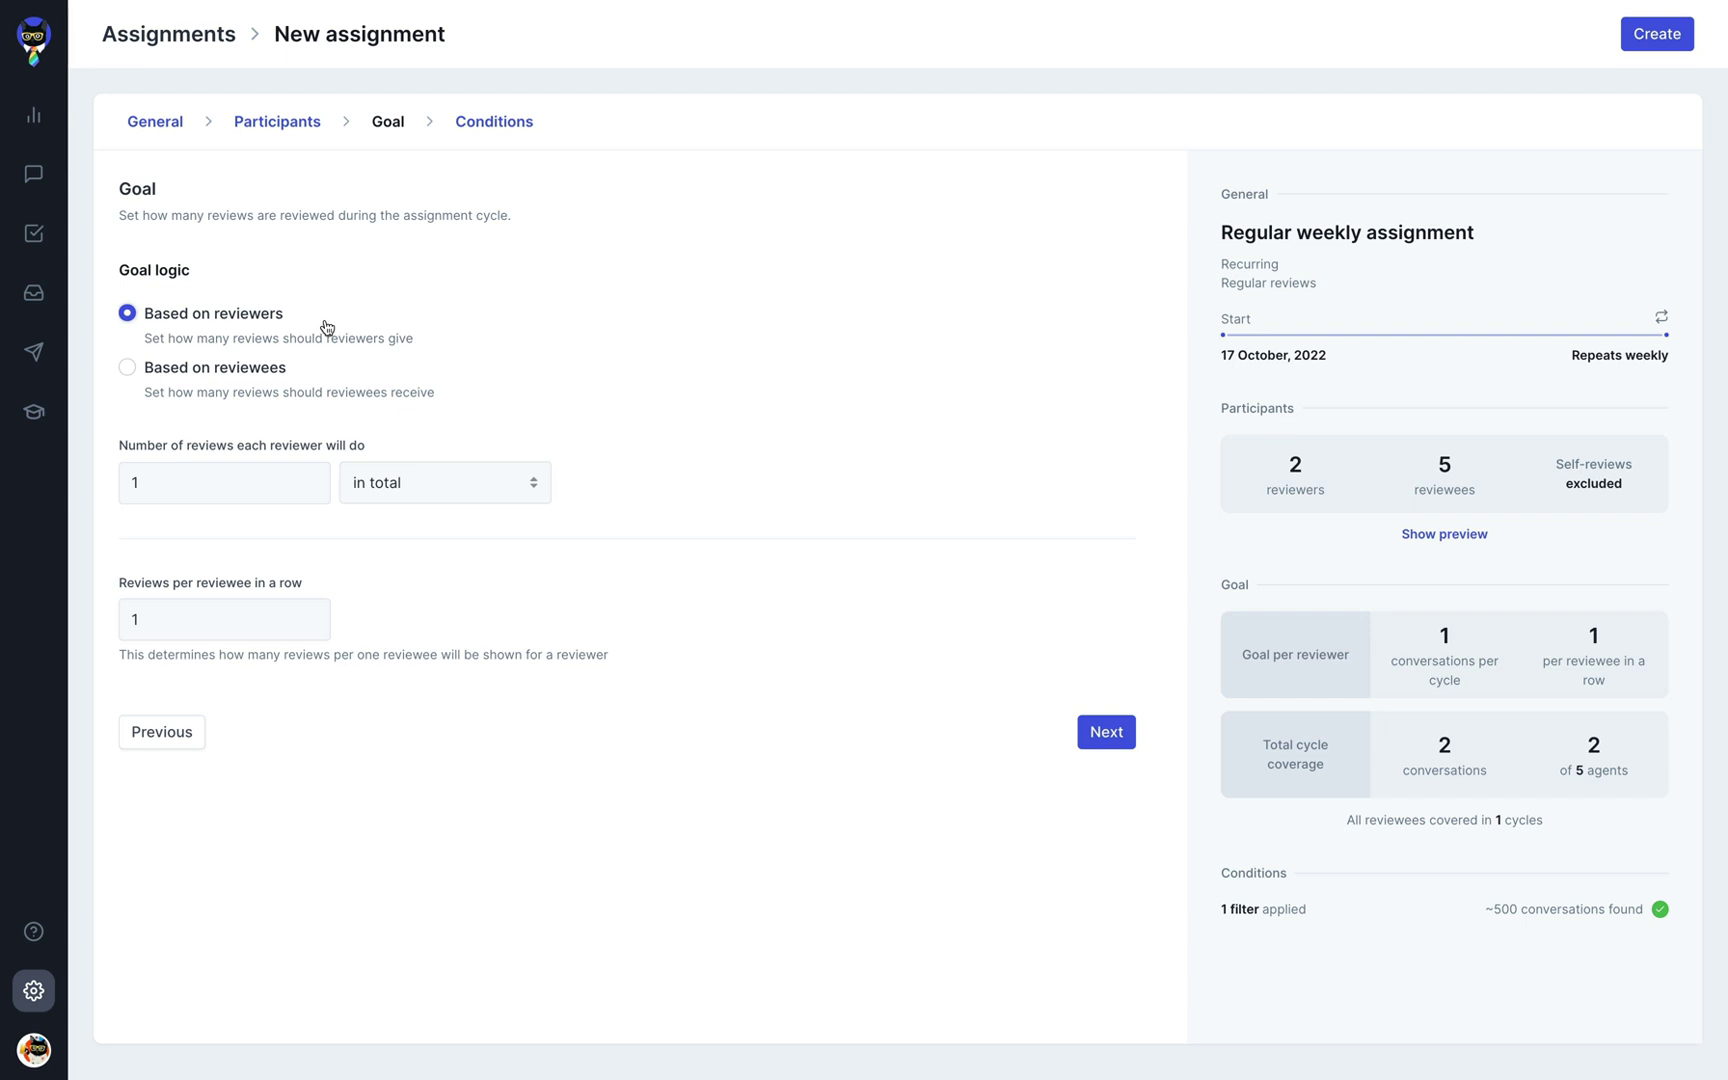
pyautogui.click(496, 480)
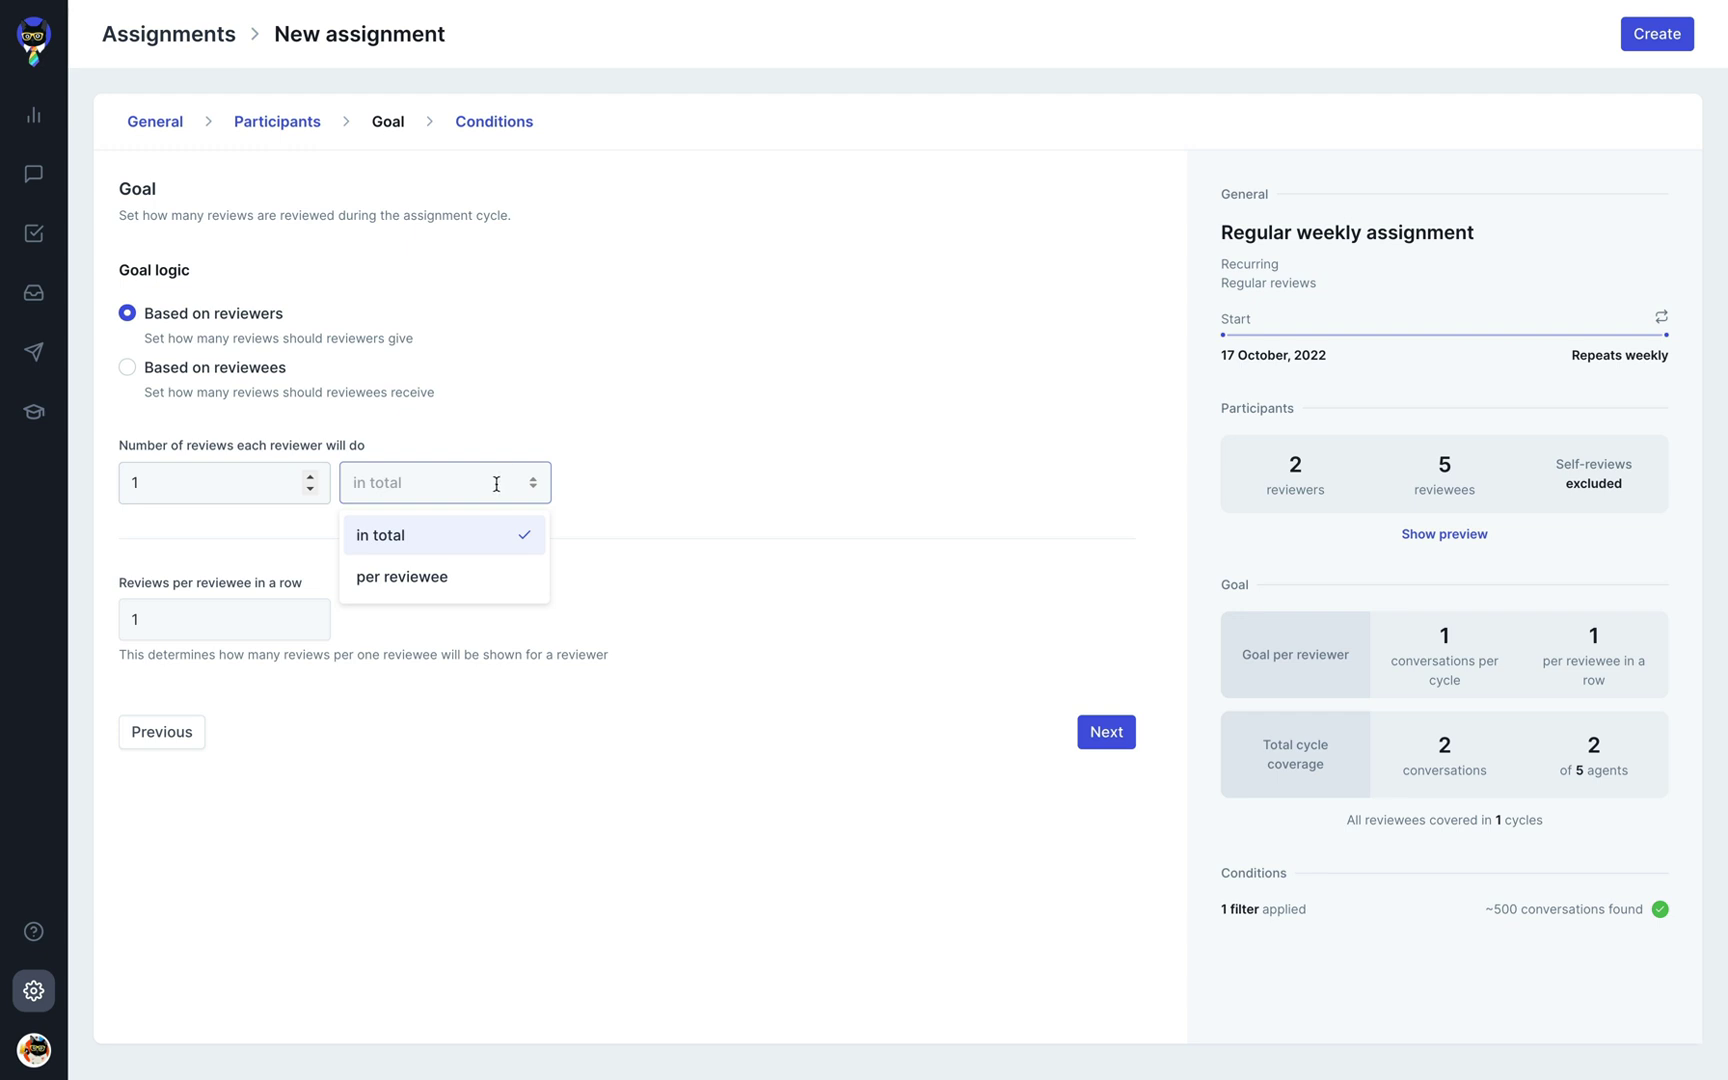
pyautogui.click(498, 578)
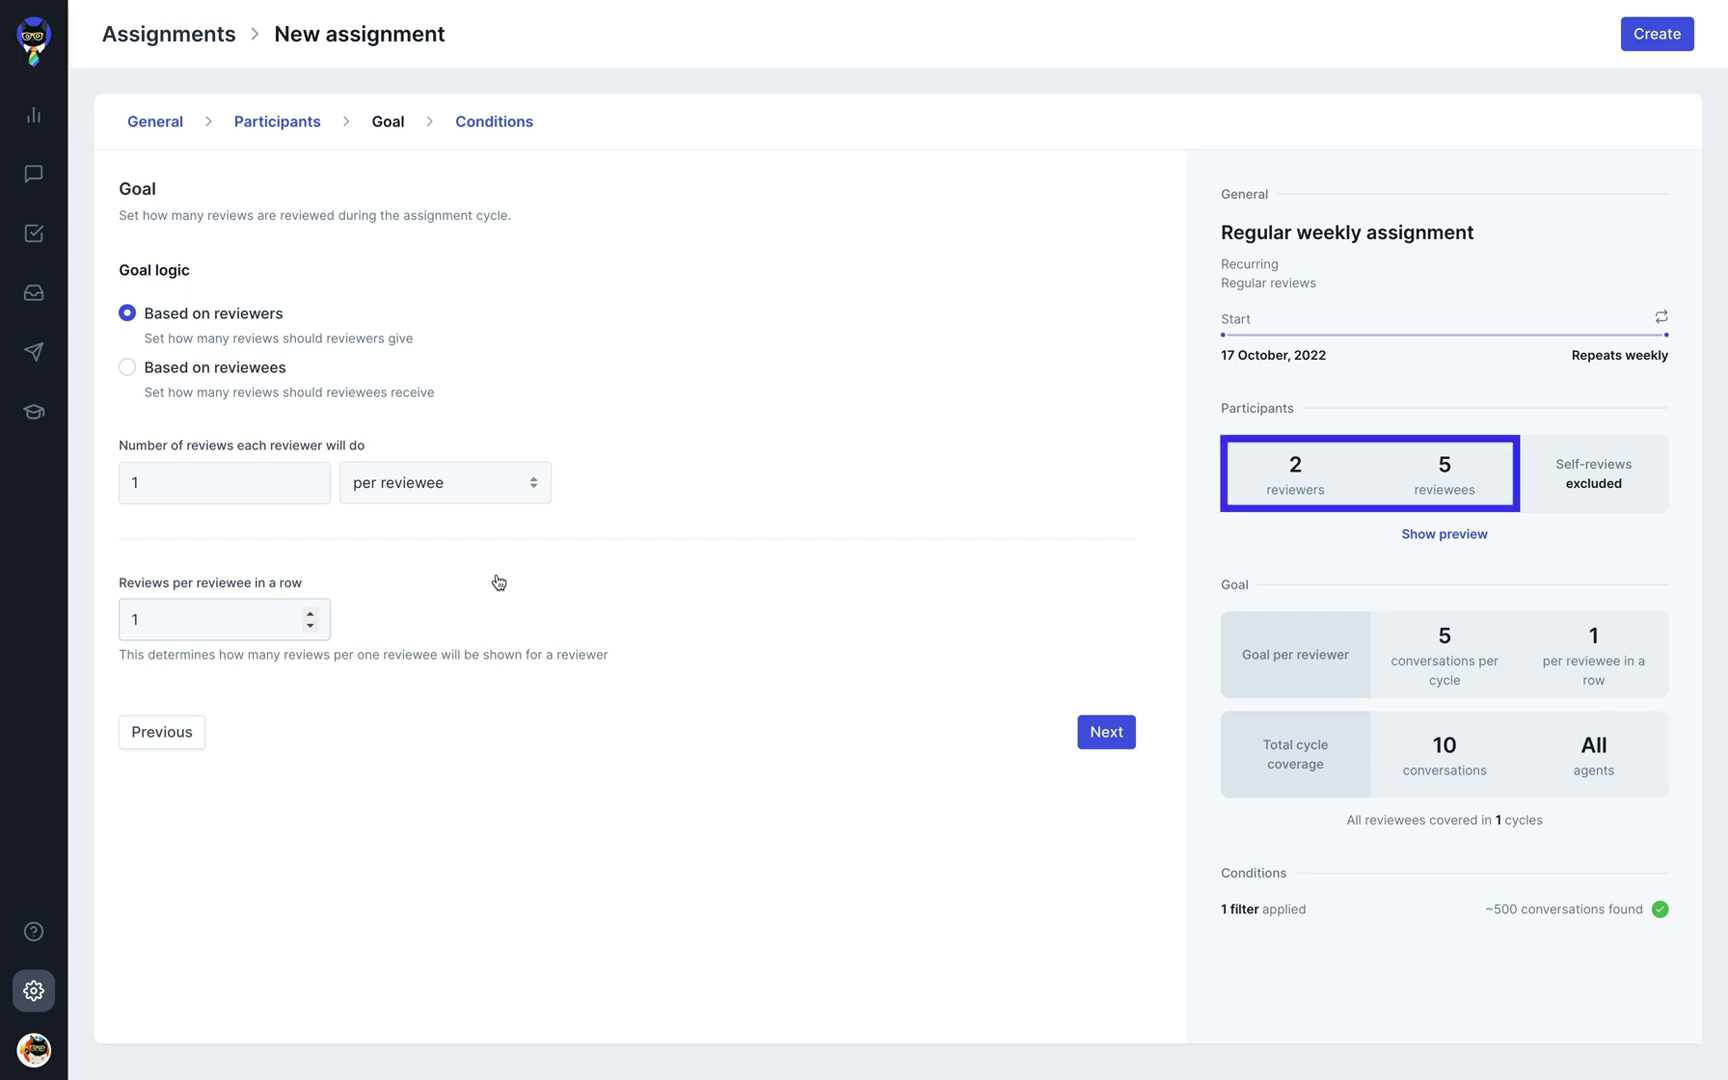
# Raise the reviews each reviewer does per reviewee to 5
pyautogui.click(312, 477)
pyautogui.click(311, 477)
pyautogui.click(311, 477)
pyautogui.click(311, 477)
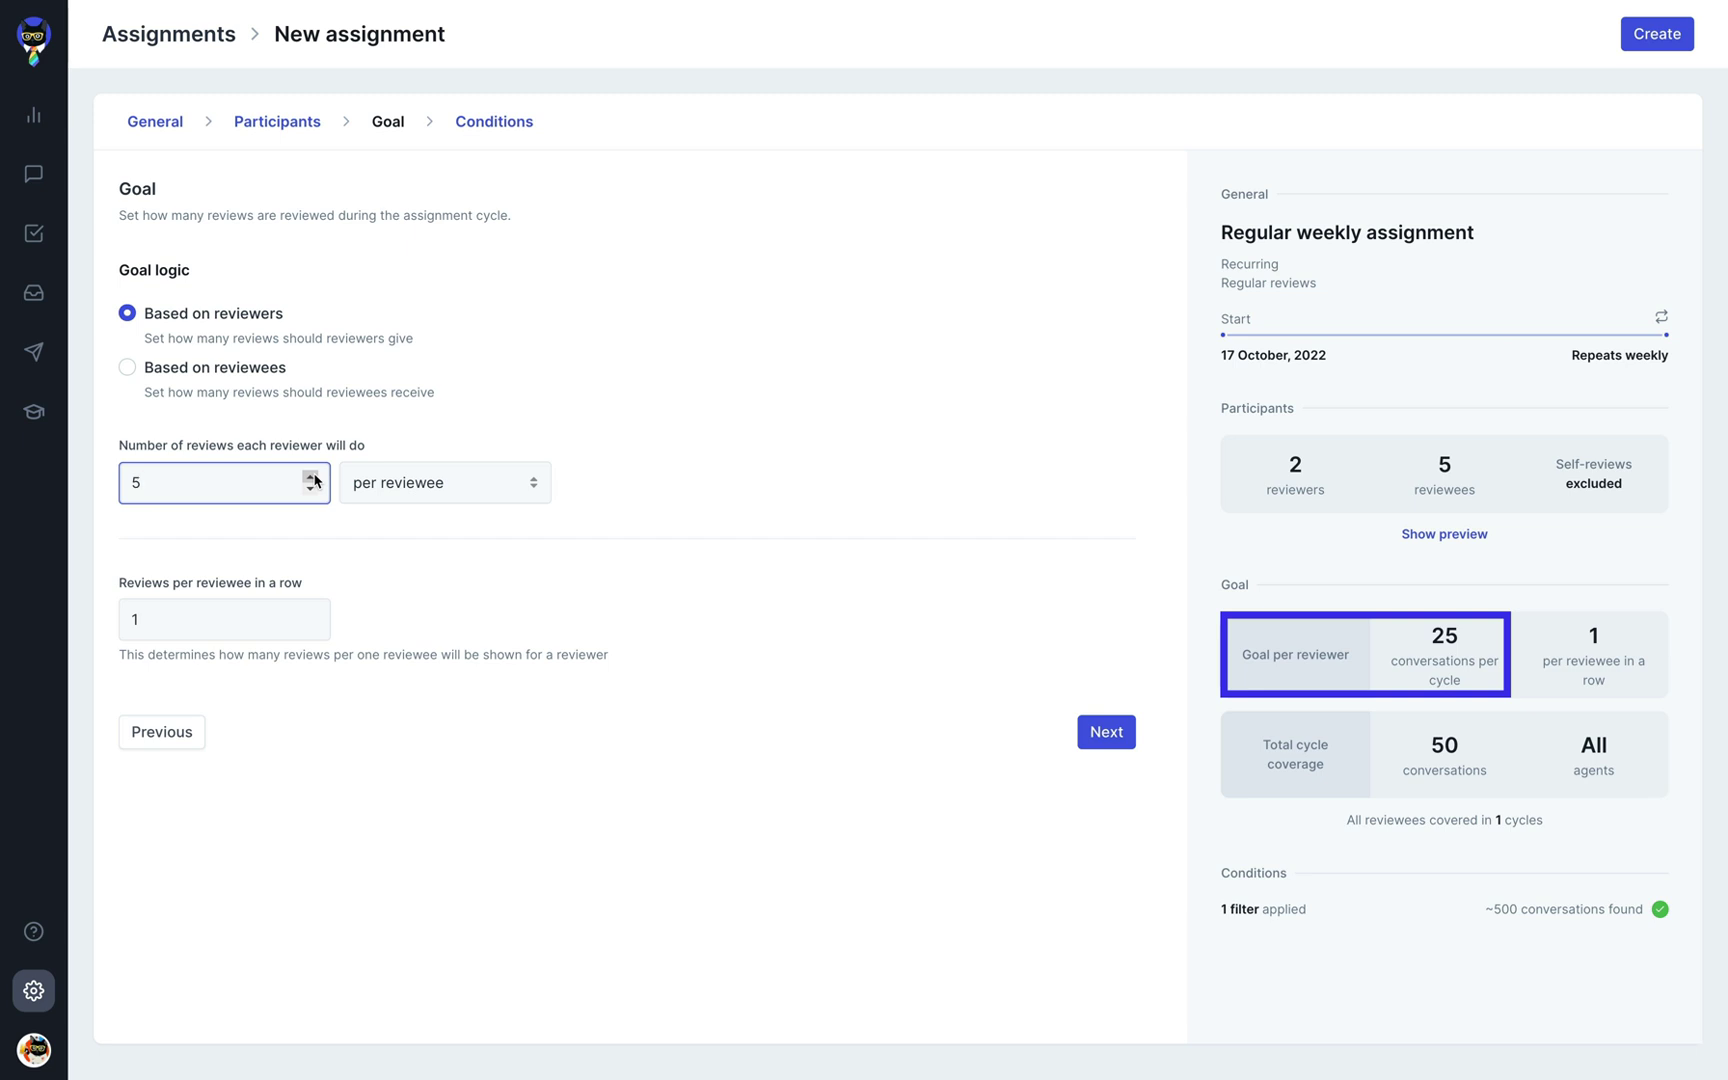
pyautogui.click(289, 625)
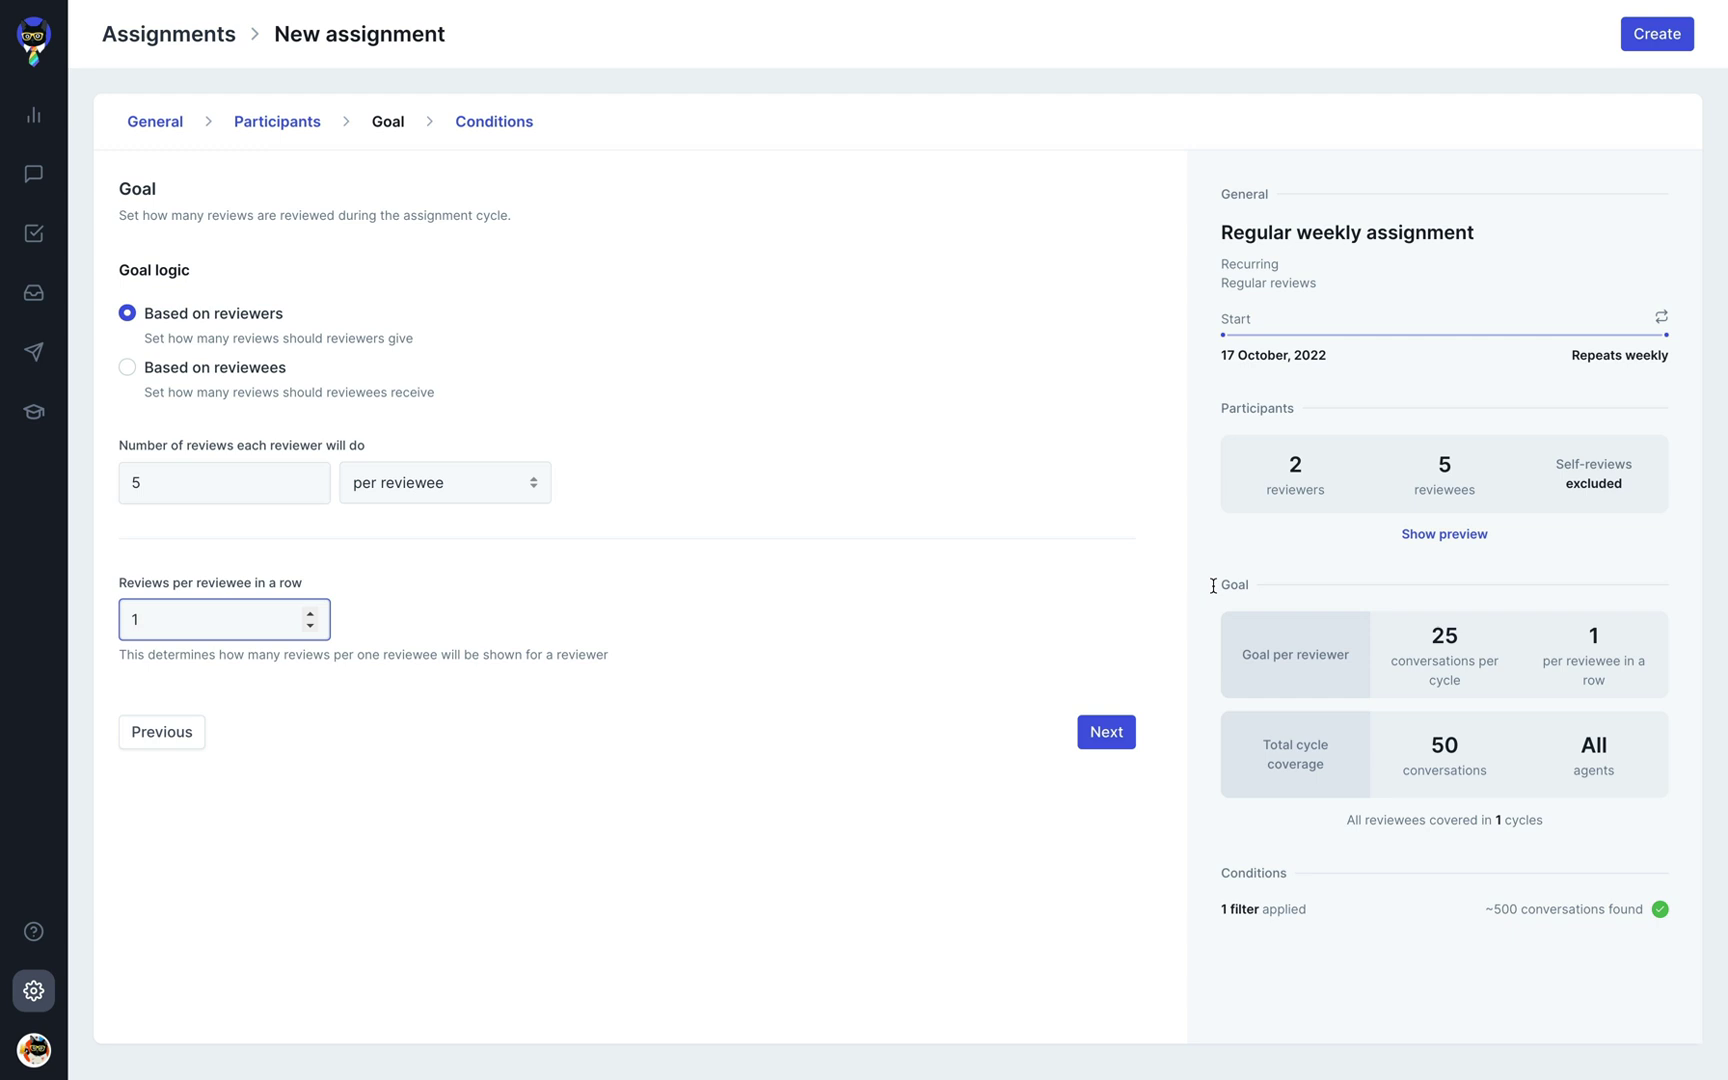
# Show the Cycle 1 (Oct 17–Oct 23) preview of each reviewer's reviews per reviewee
pyautogui.click(1444, 536)
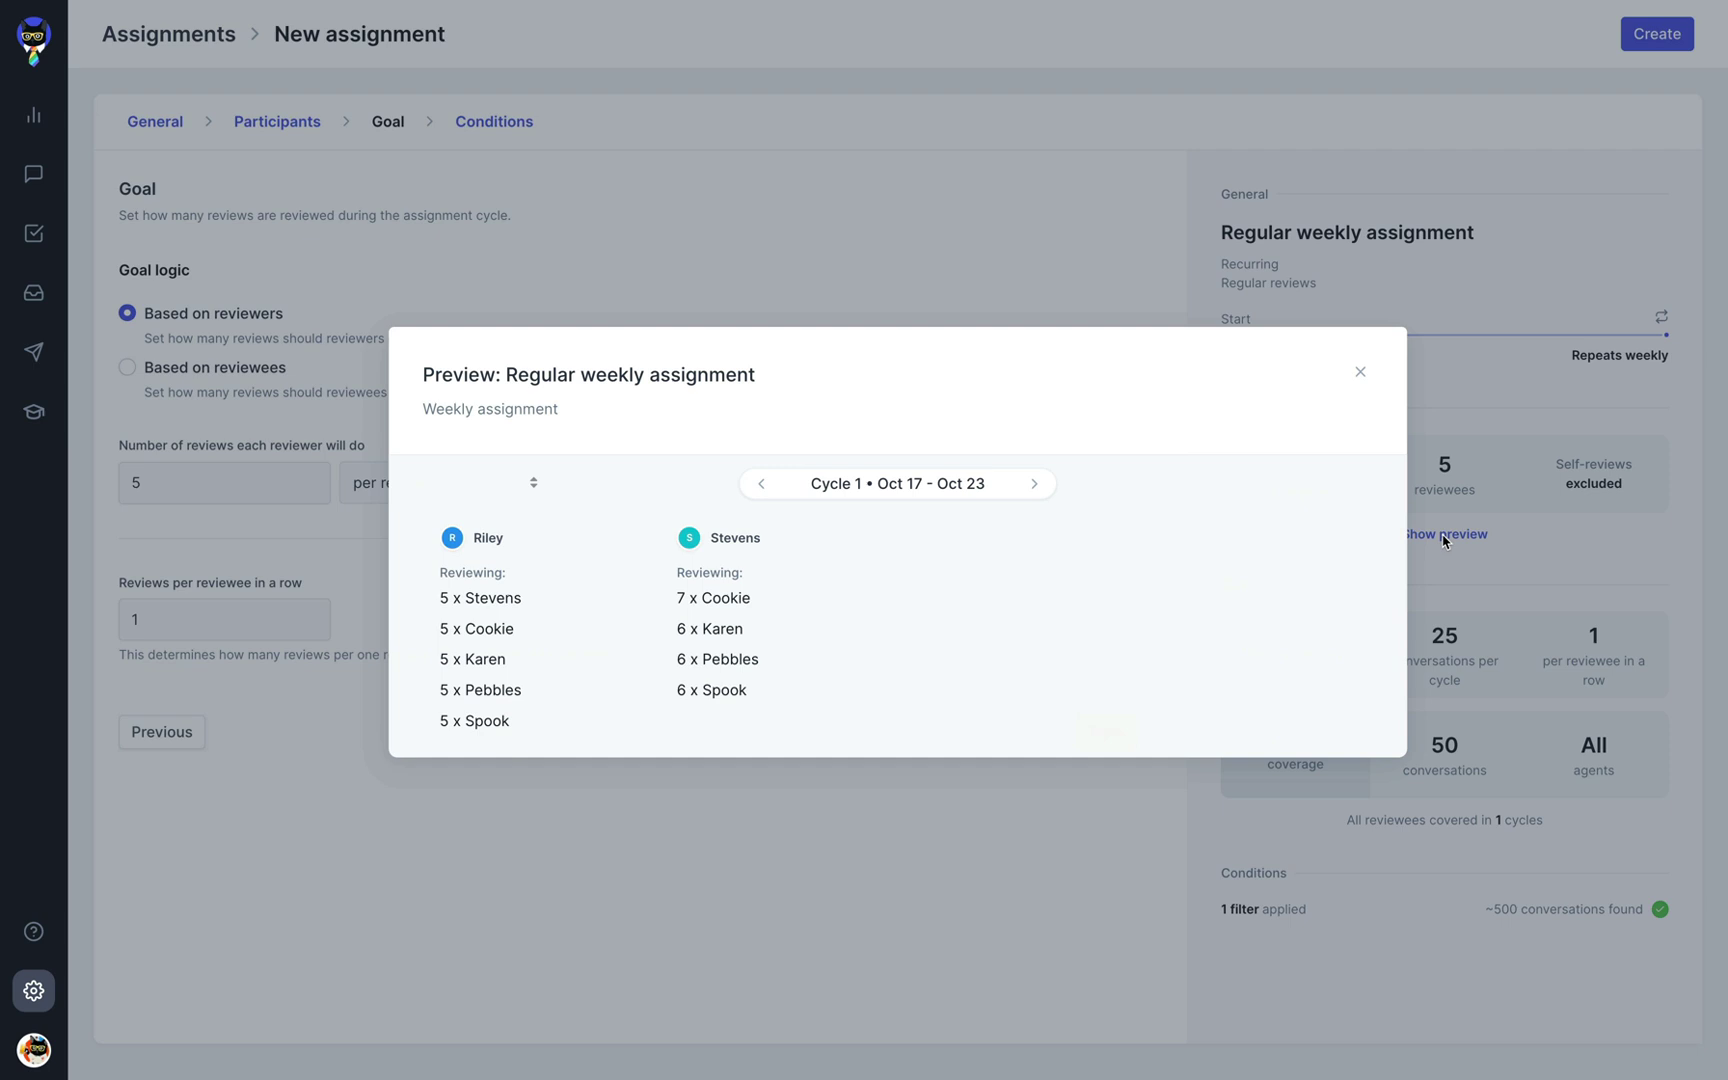
# Set reviews per reviewee in a row to 4, recheck the preview, and base the goal on reviewees
pyautogui.click(1360, 372)
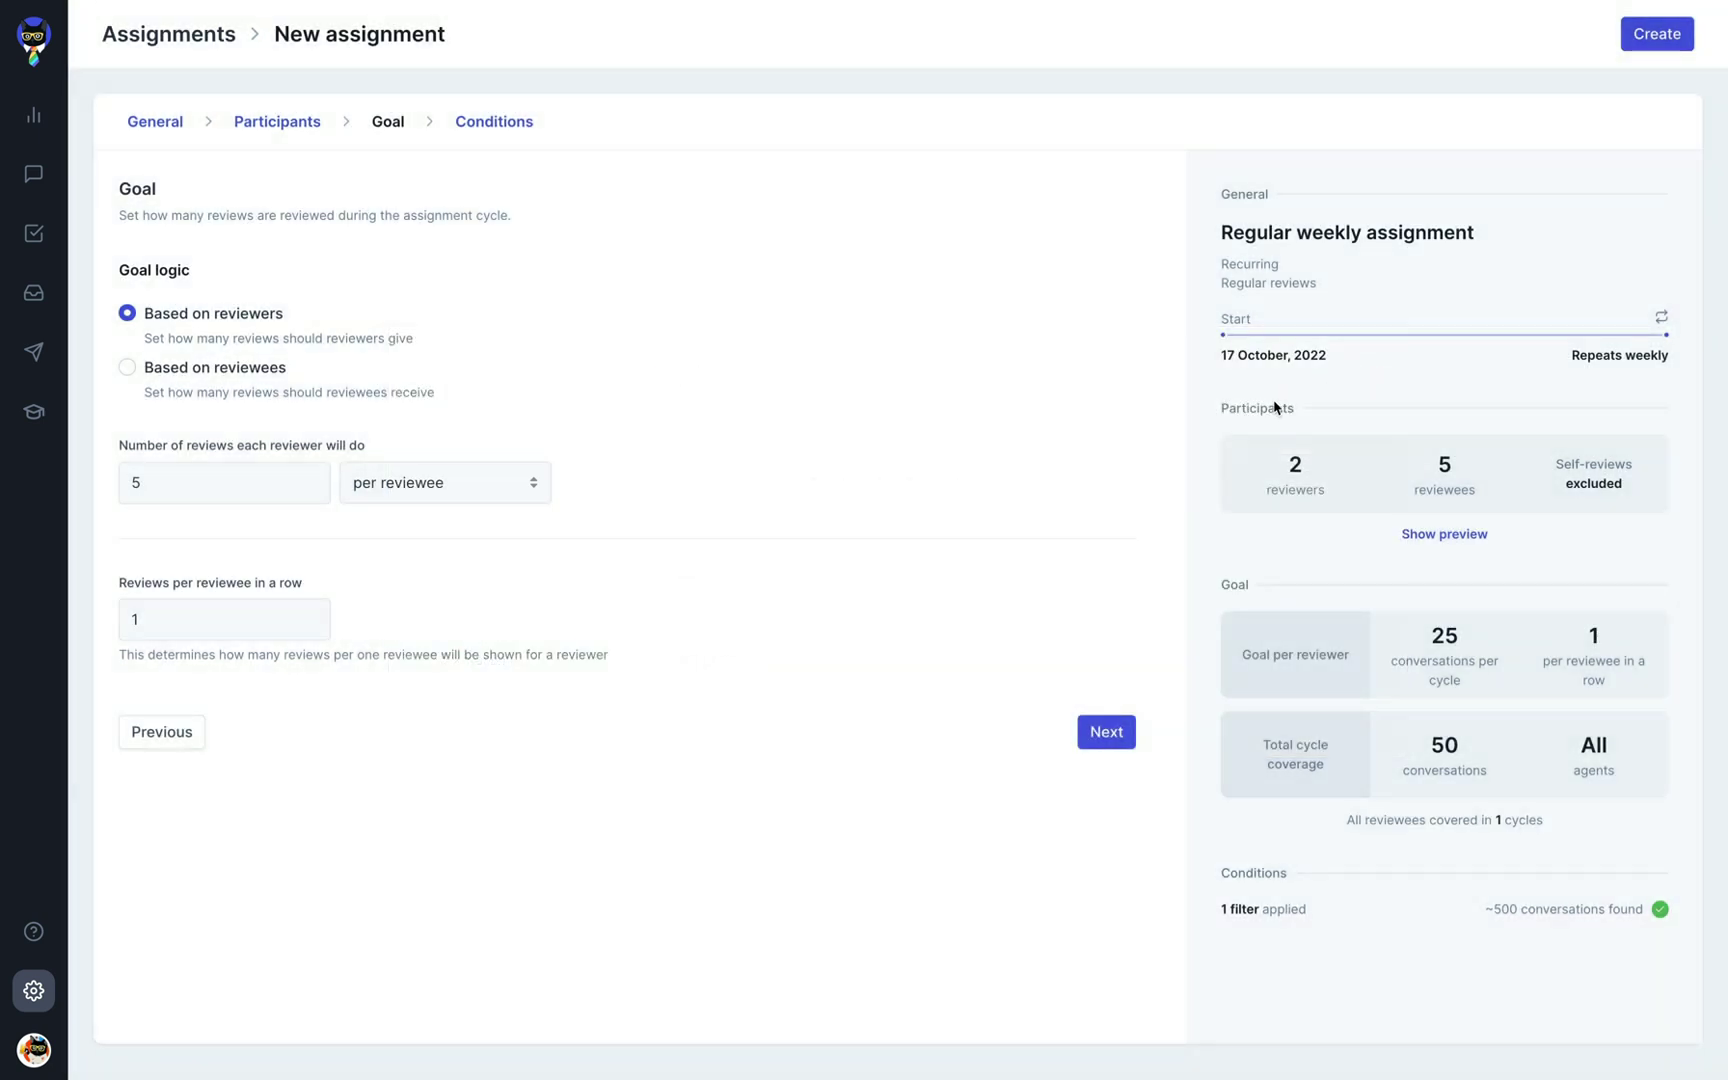
pyautogui.click(311, 612)
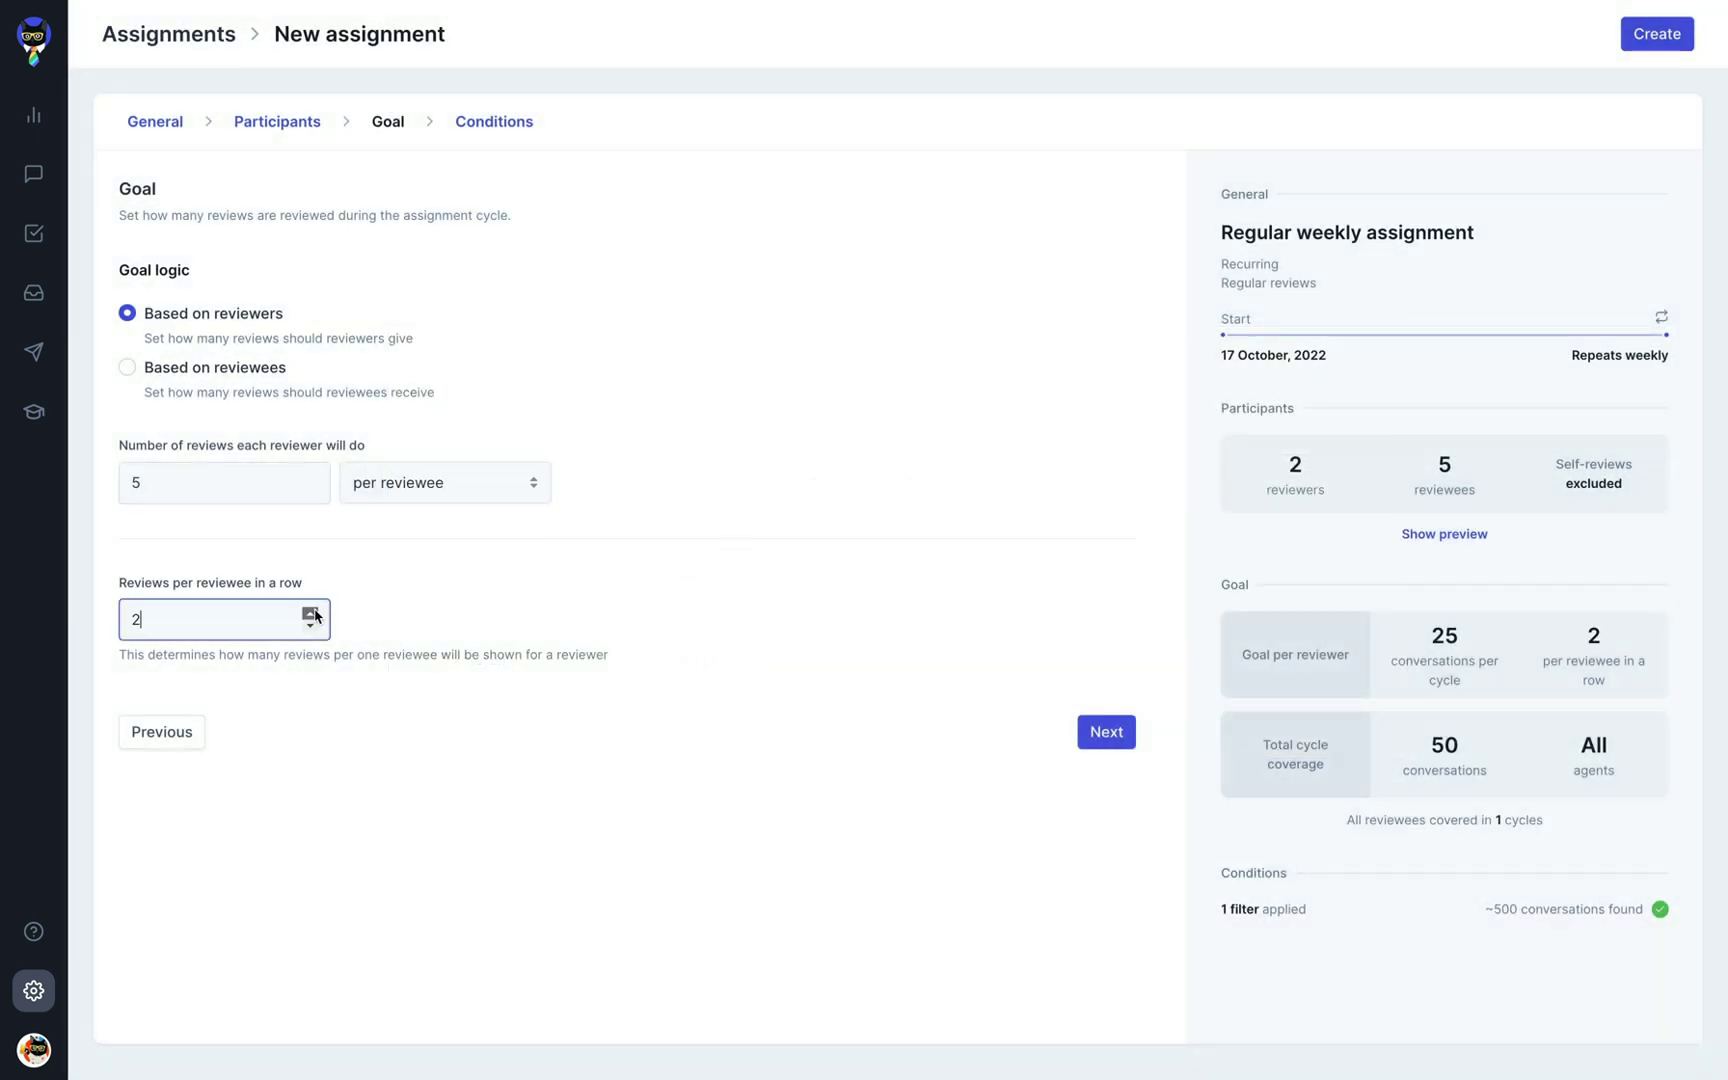
pyautogui.click(311, 612)
pyautogui.click(311, 612)
pyautogui.click(1456, 542)
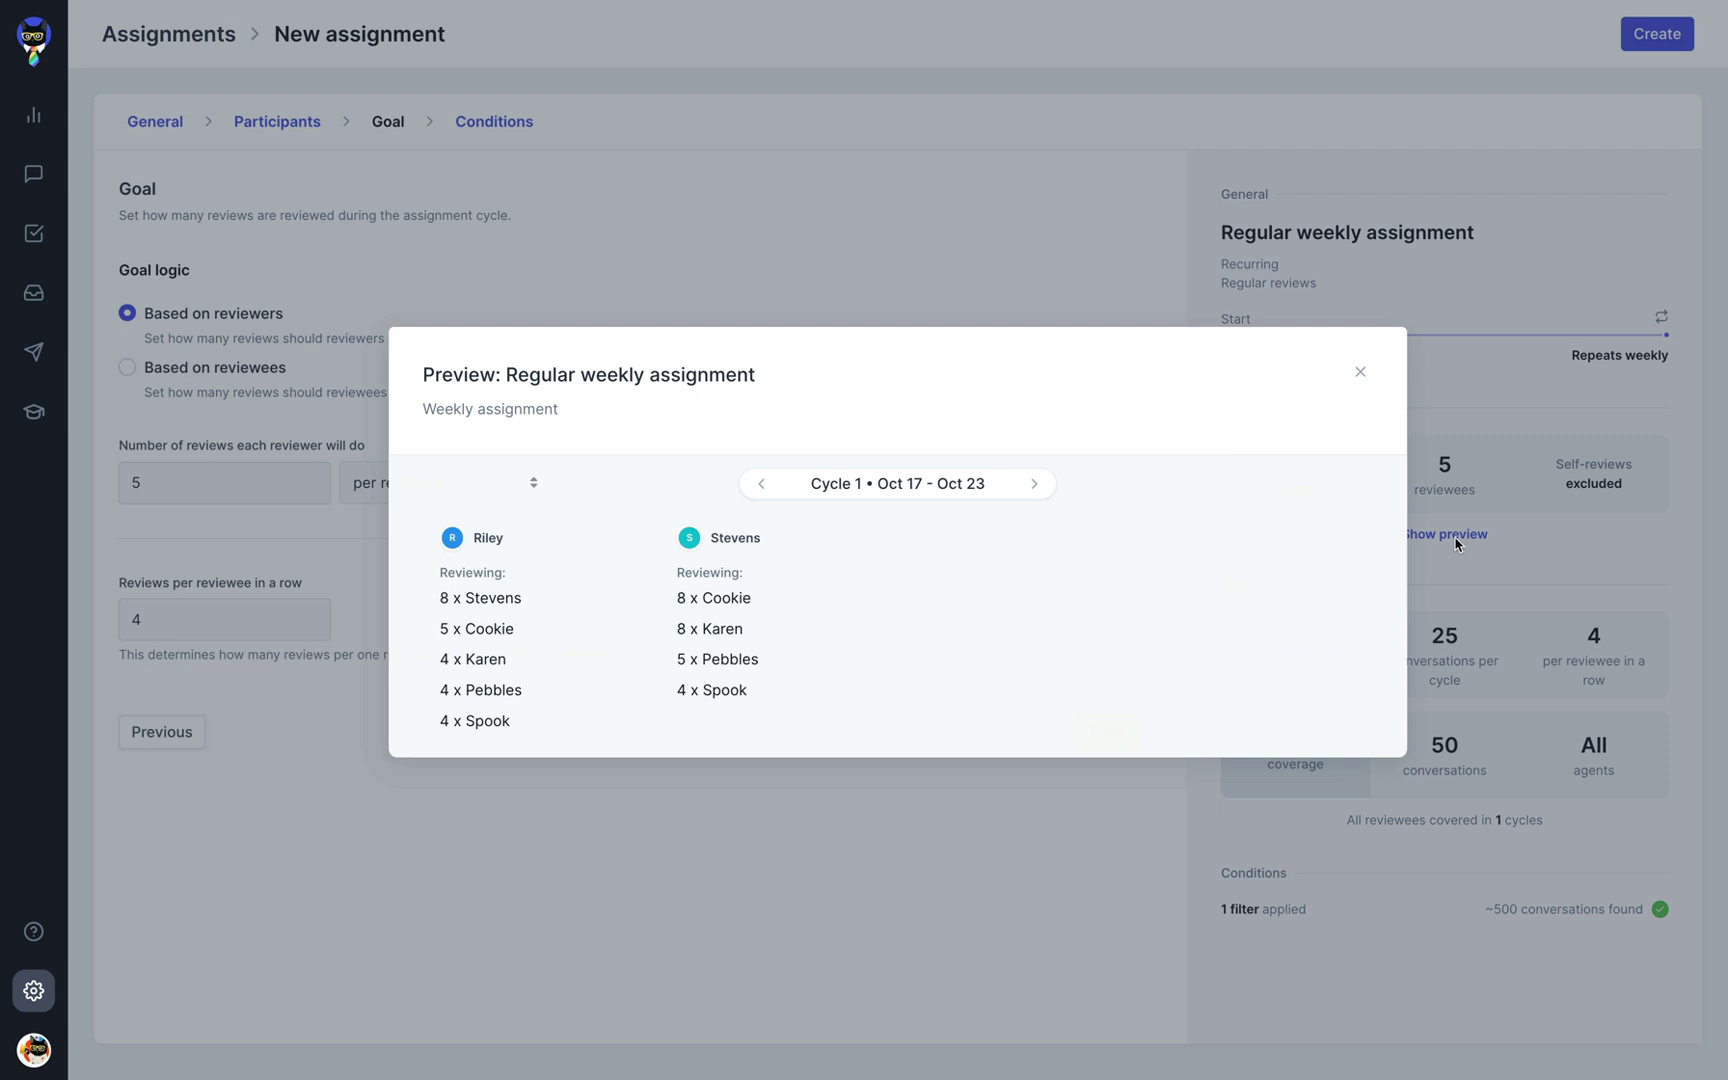
pyautogui.click(1360, 372)
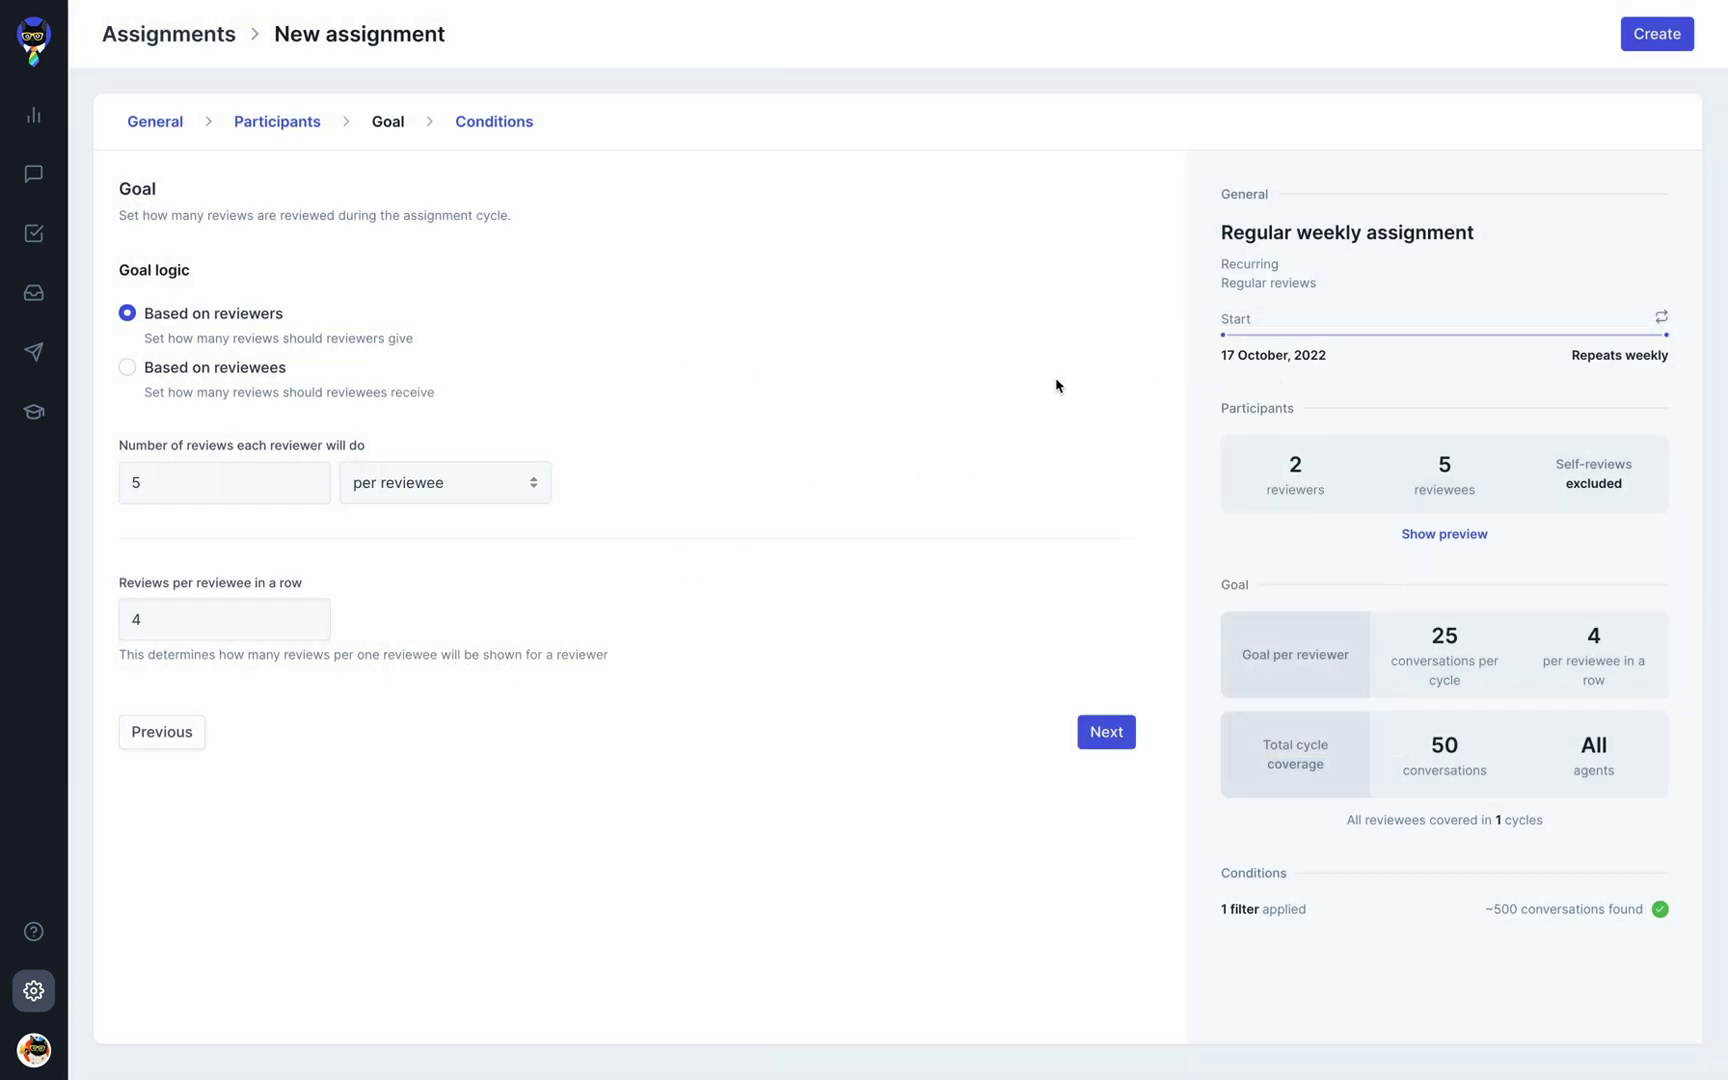
pyautogui.click(424, 379)
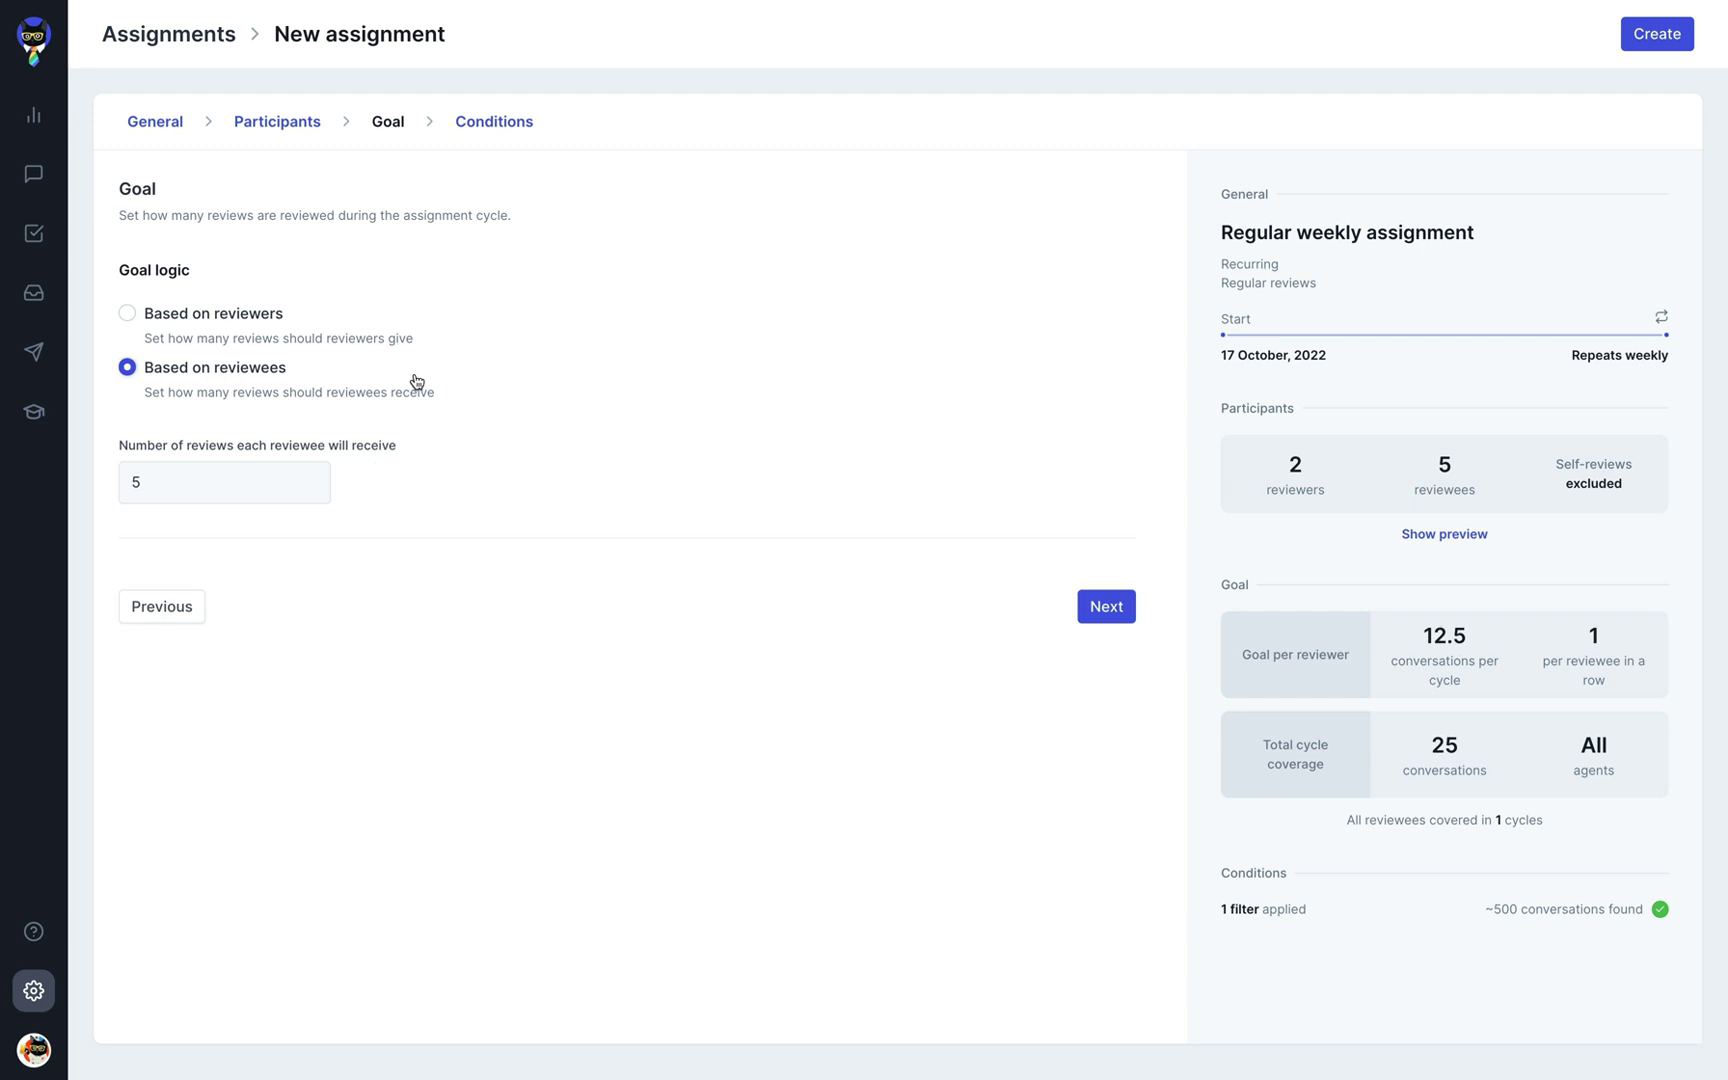
pyautogui.click(1110, 610)
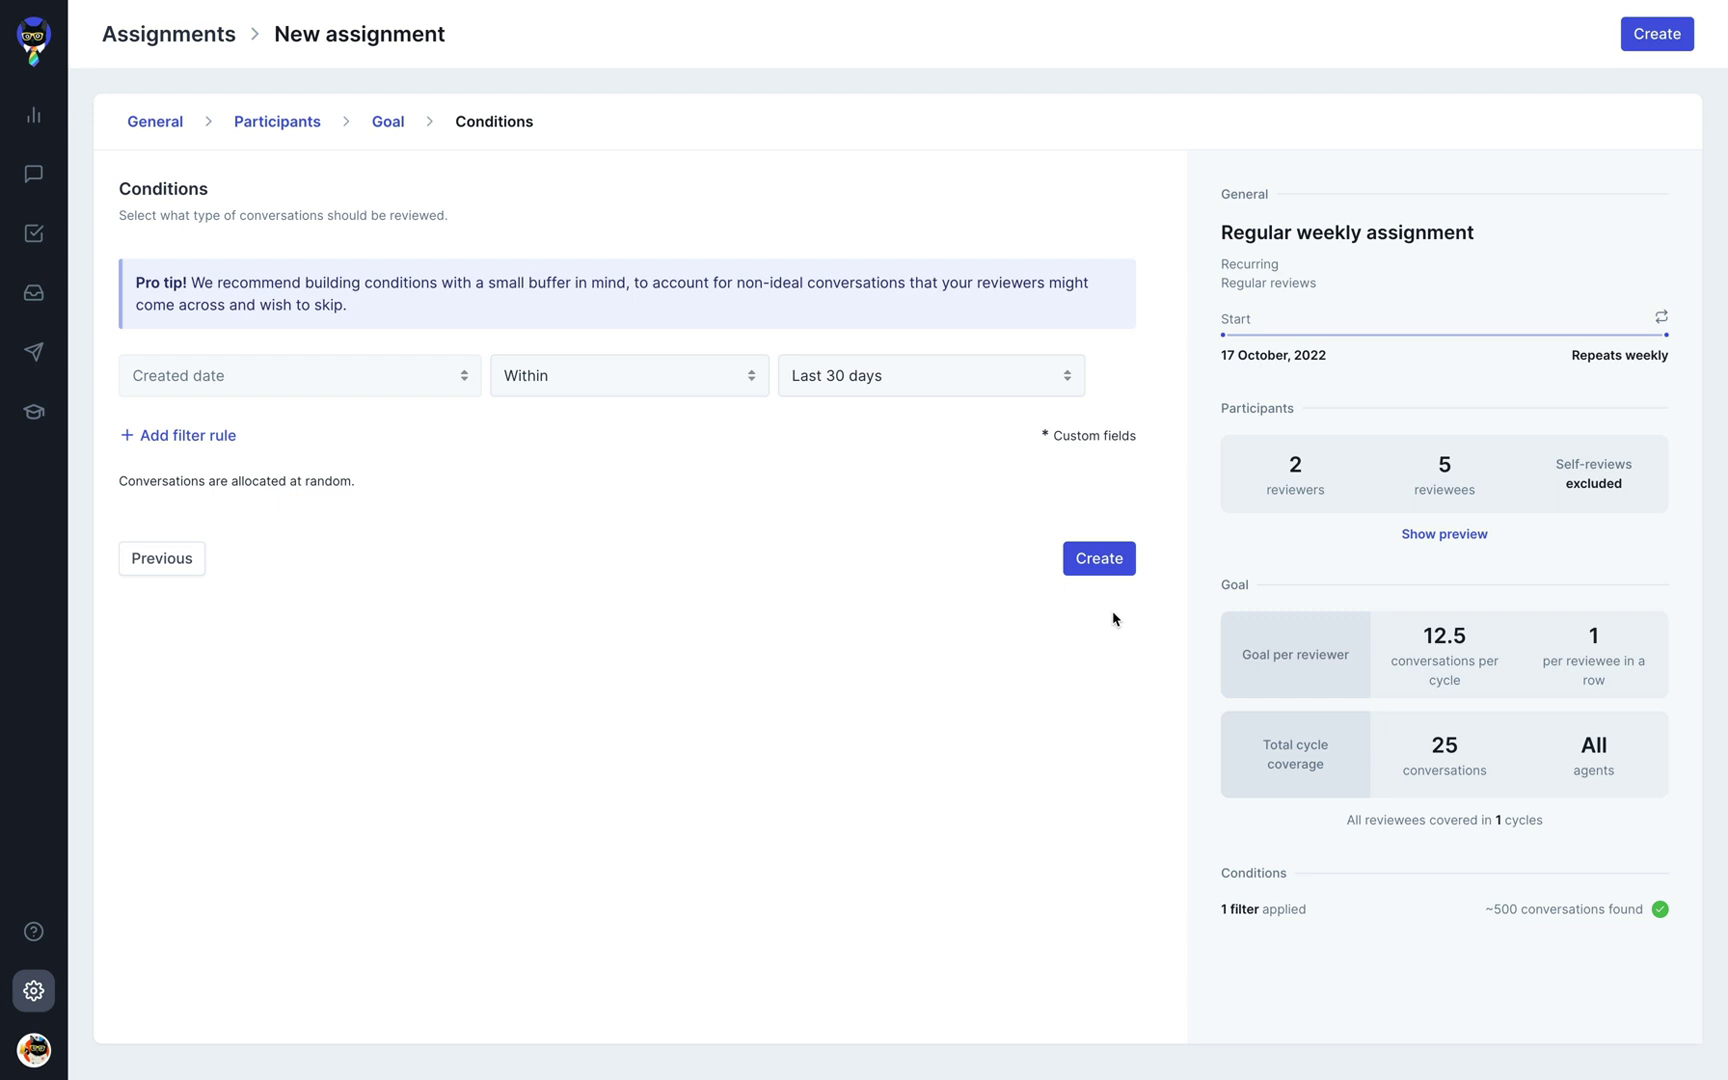
# Limit conversations to those created last week with Complexity set to Complex
pyautogui.click(1045, 374)
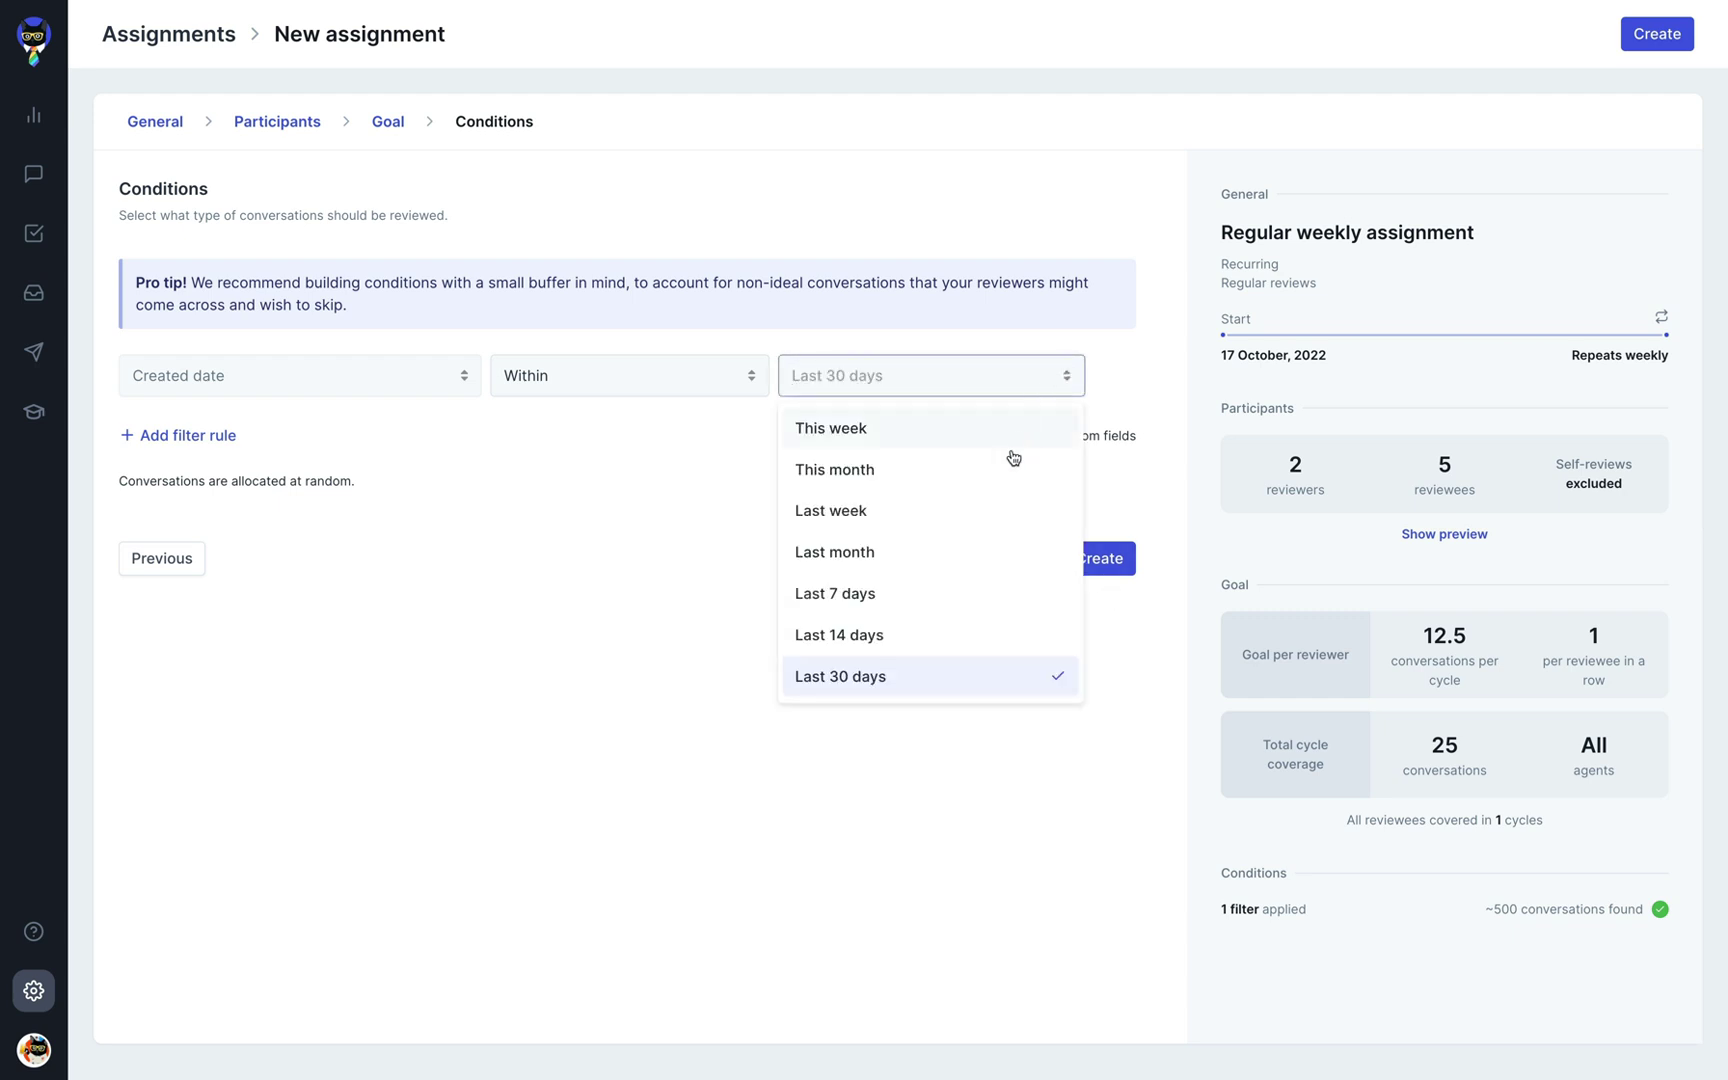
pyautogui.click(996, 512)
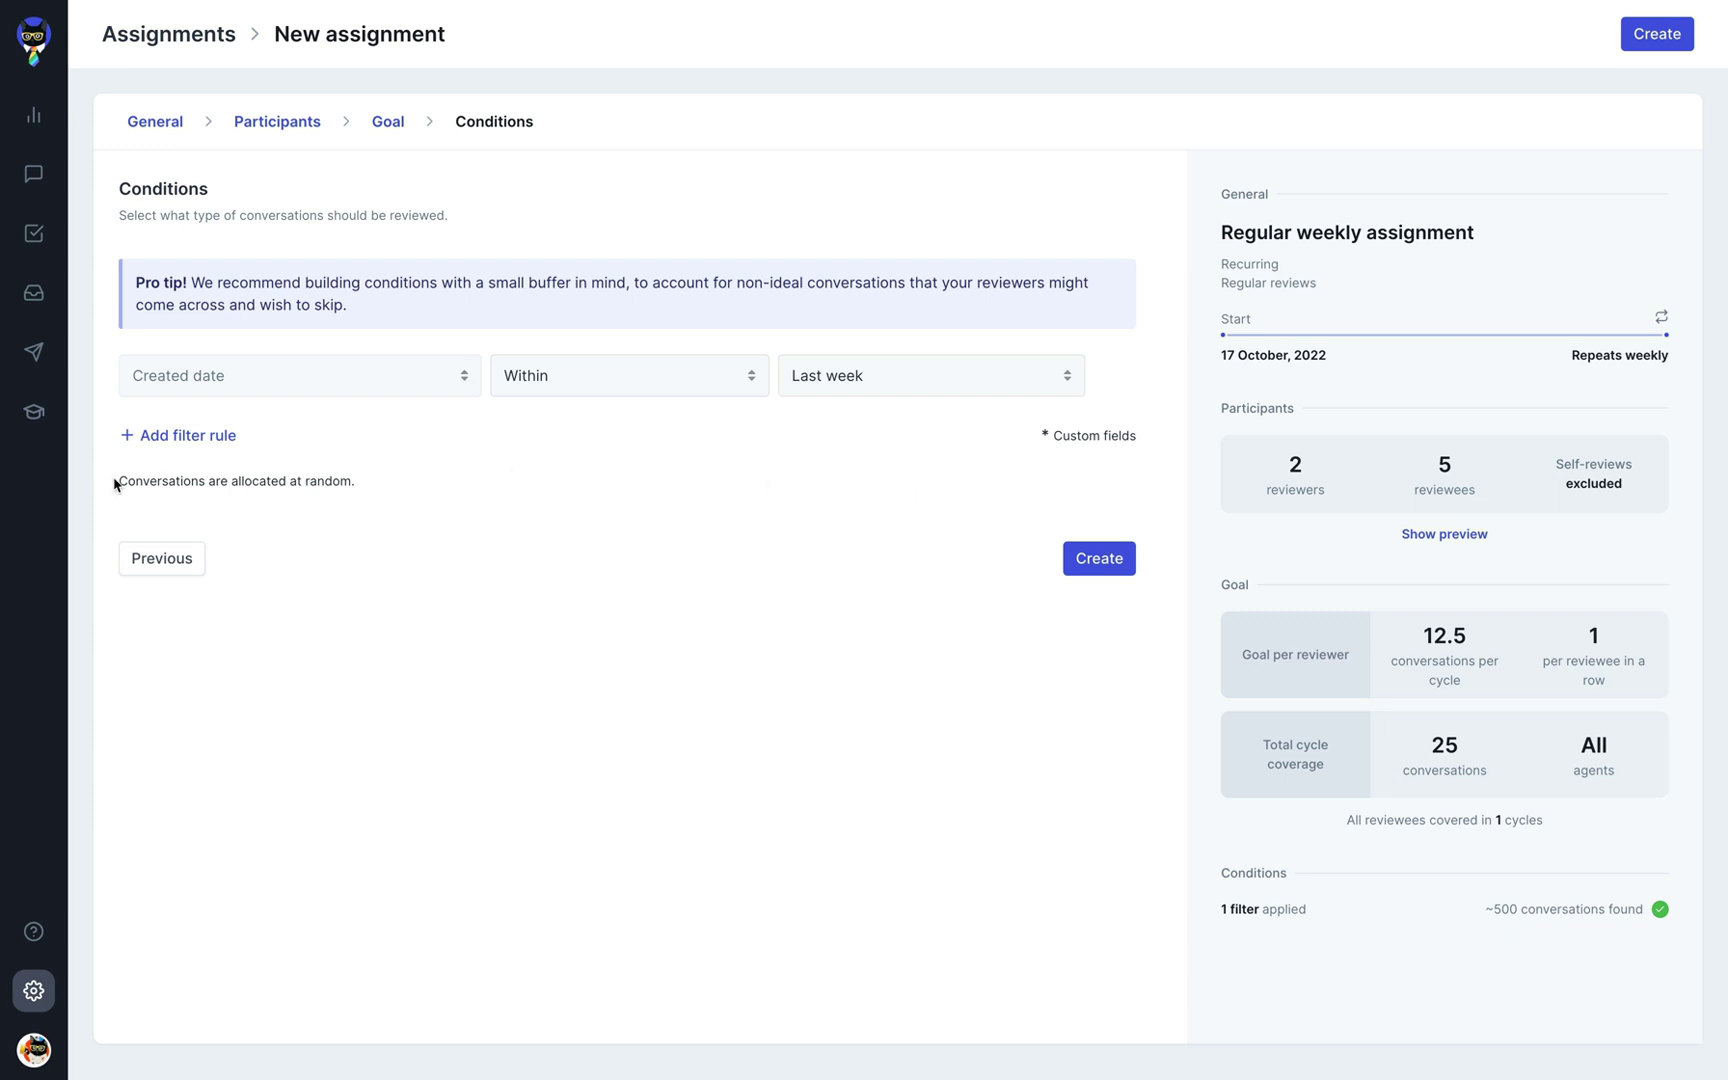
pyautogui.click(129, 435)
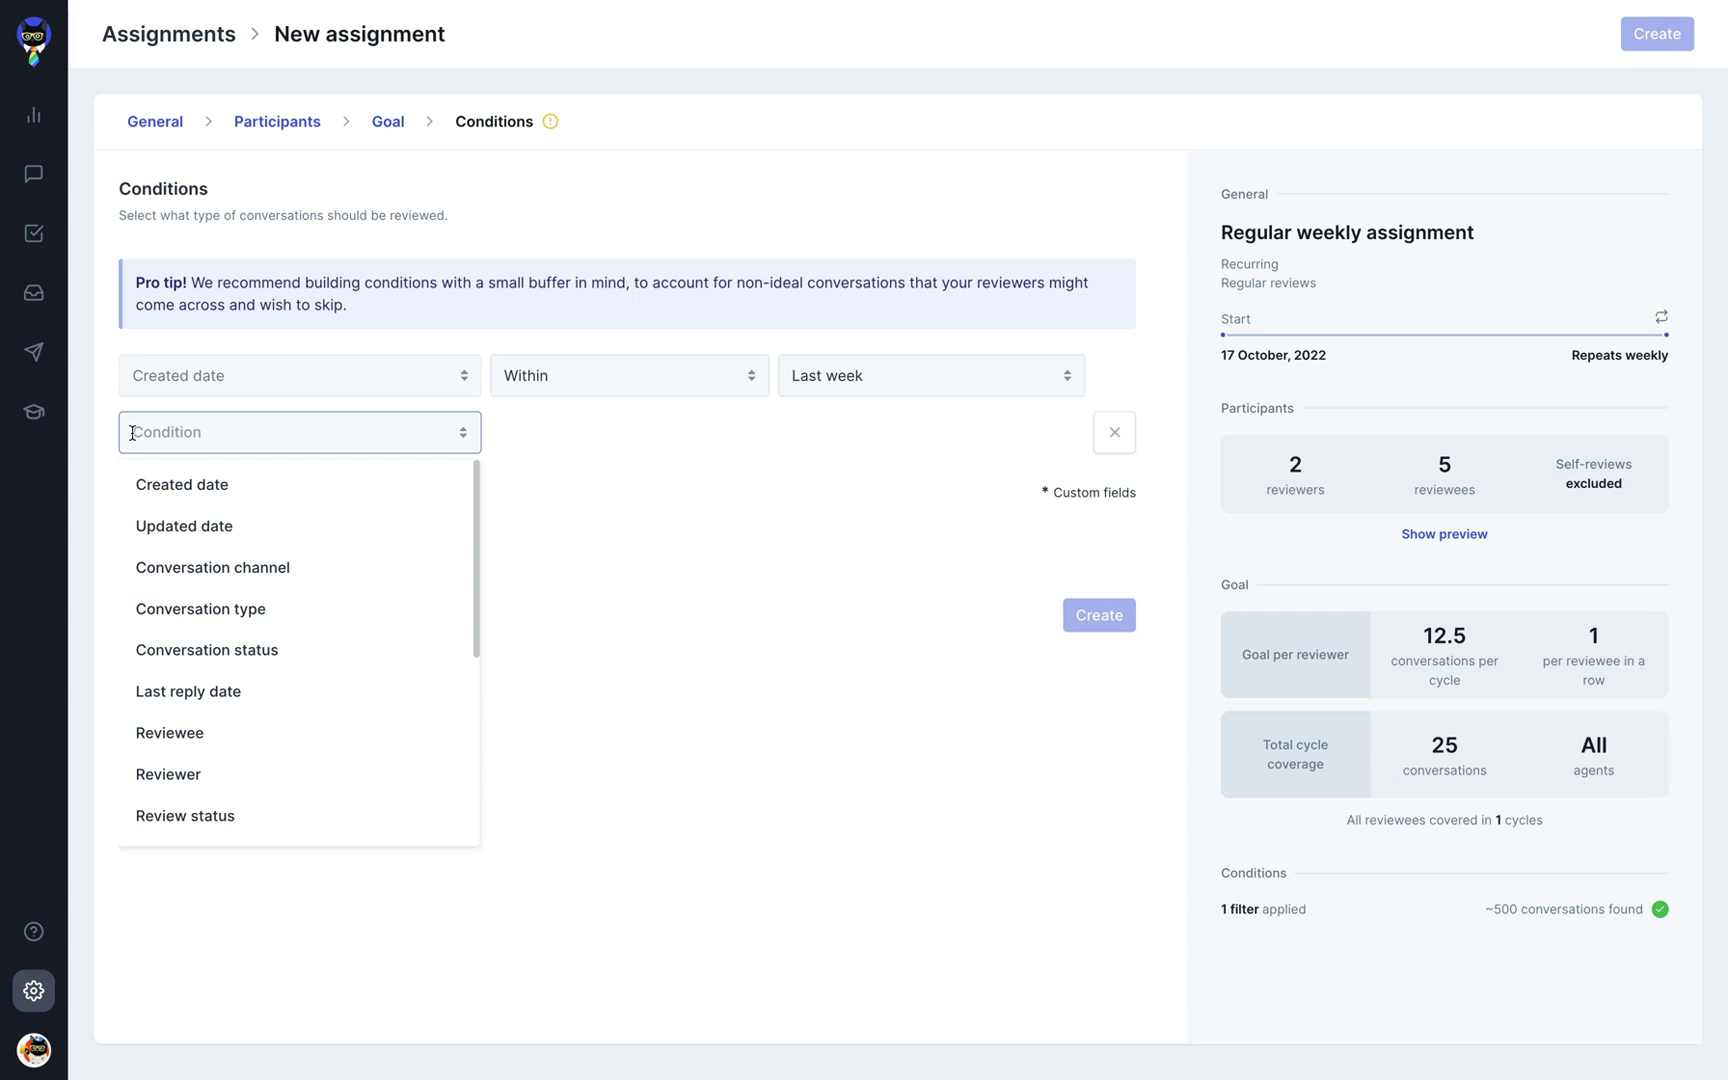
pyautogui.write('comple')
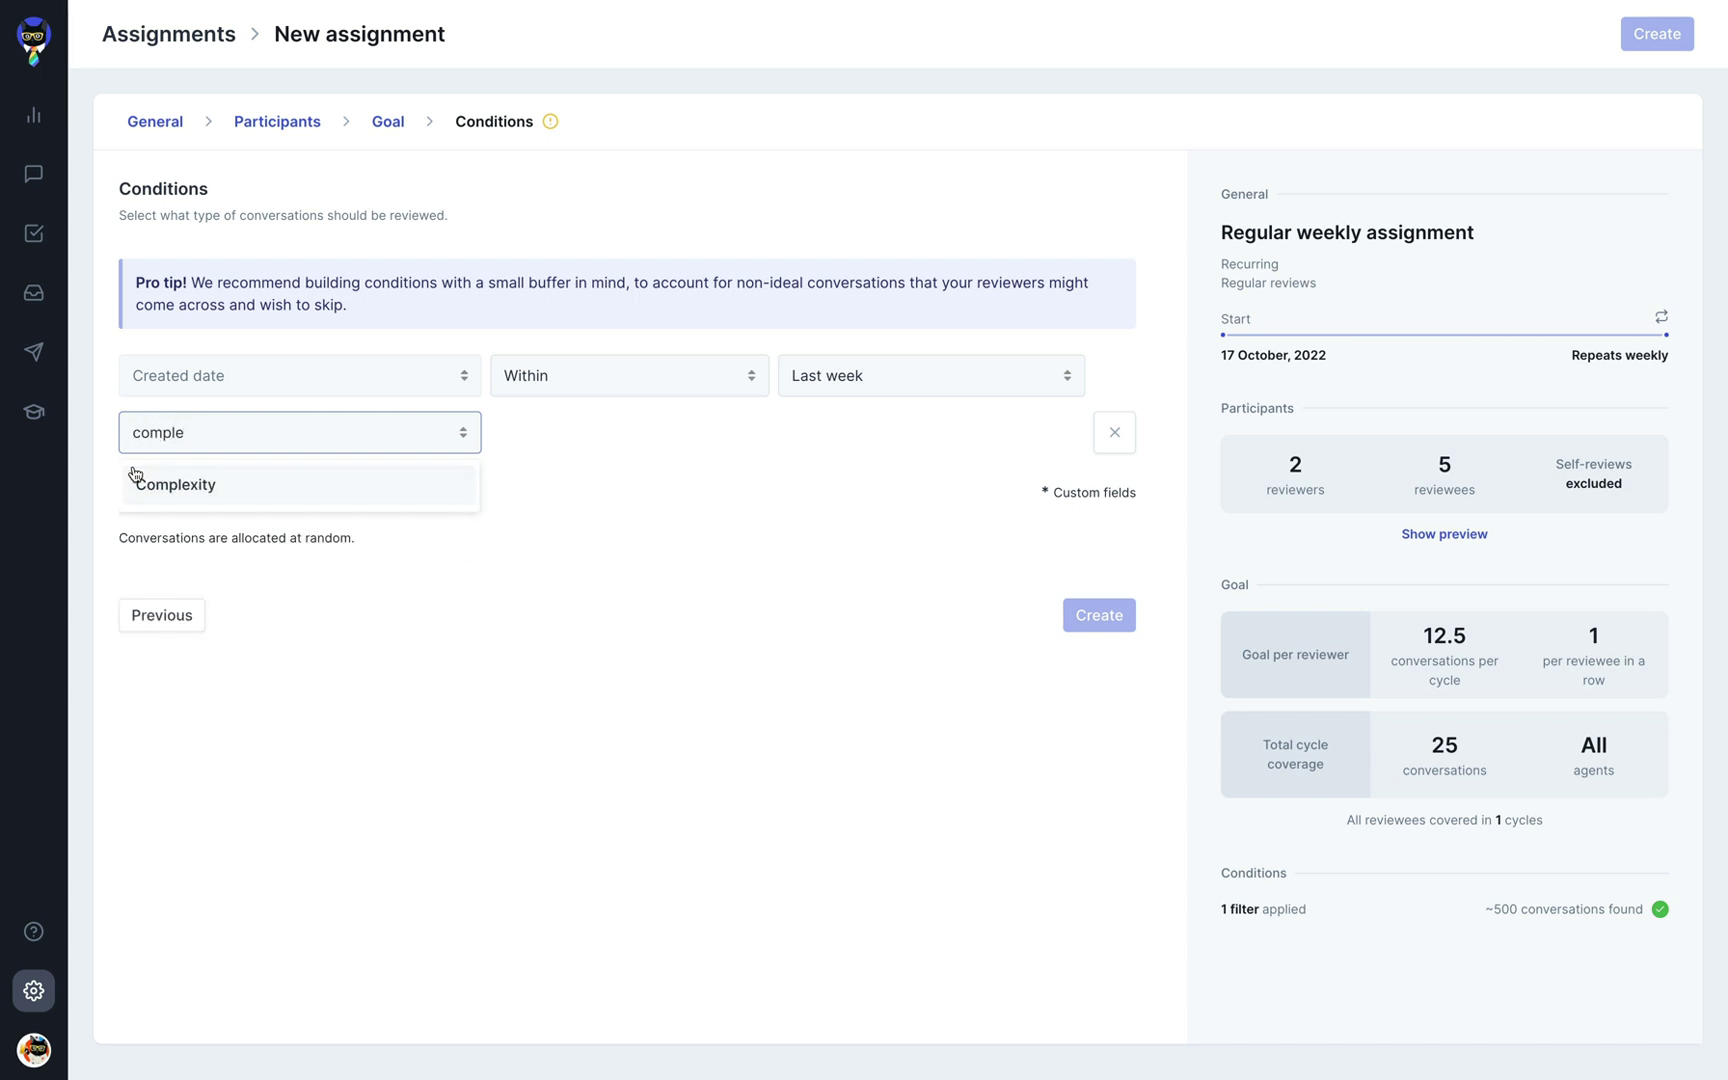
pyautogui.click(136, 478)
pyautogui.click(802, 438)
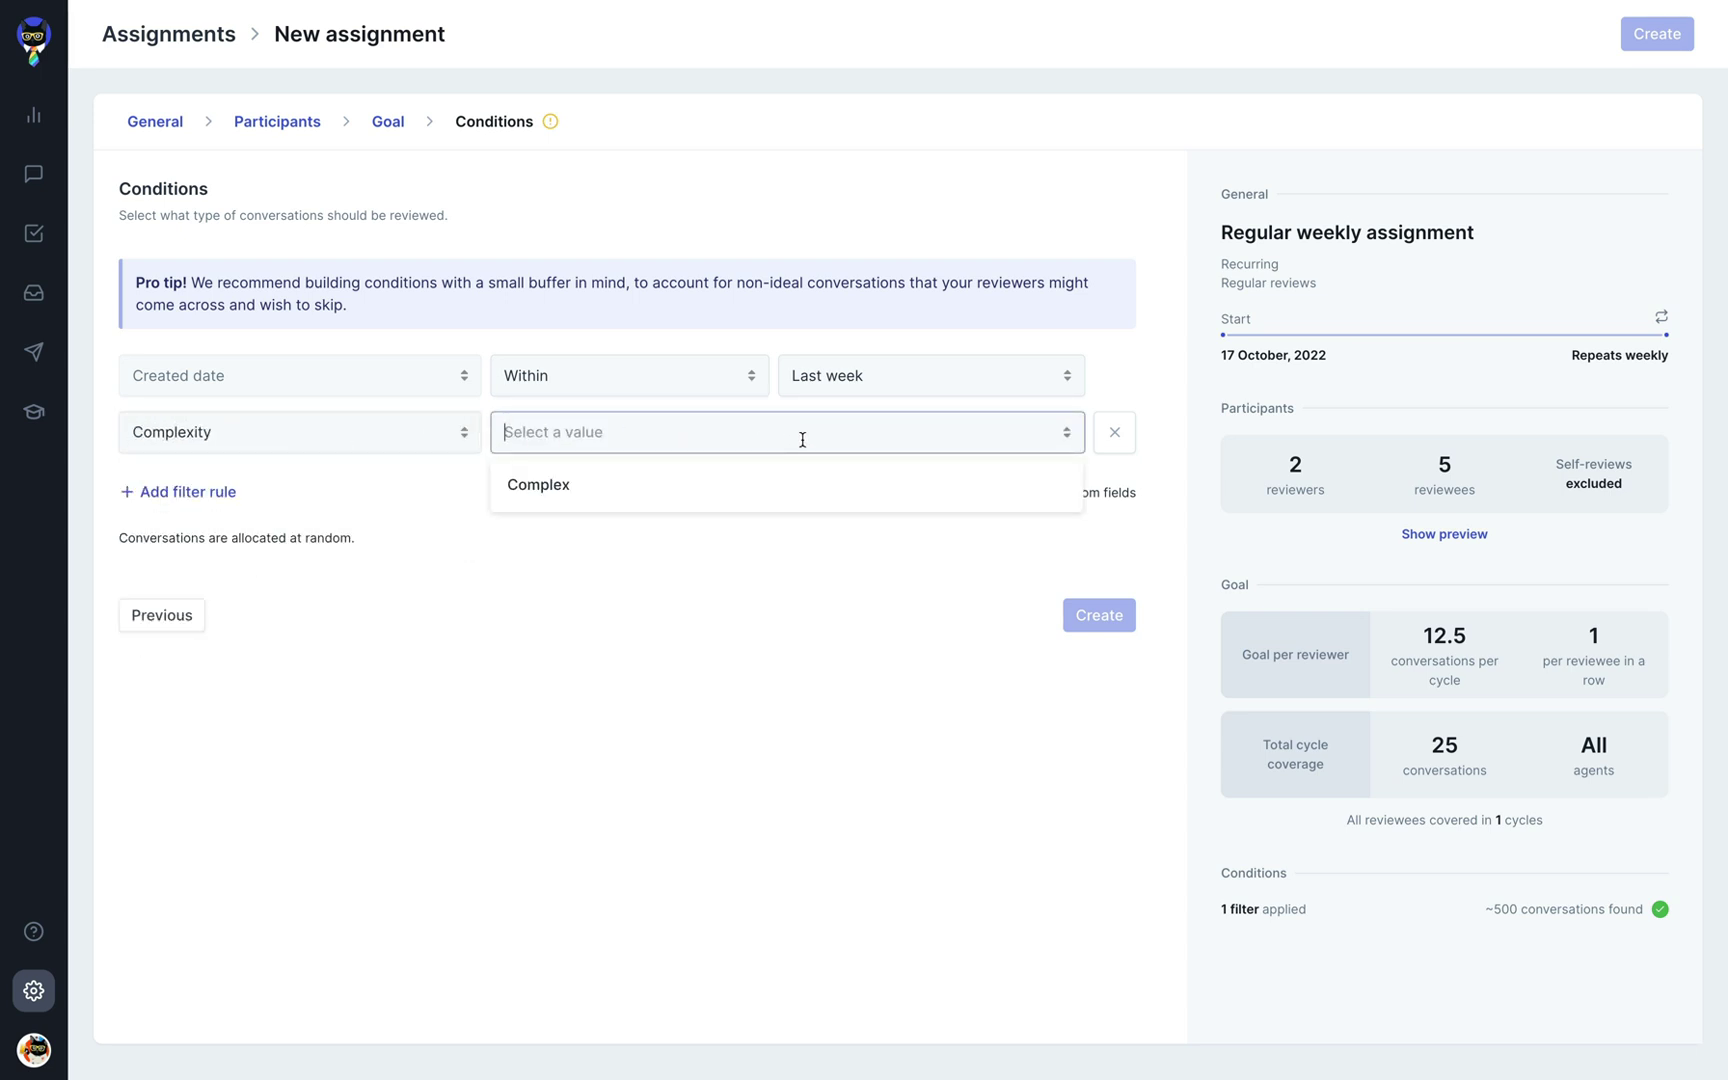
pyautogui.click(803, 494)
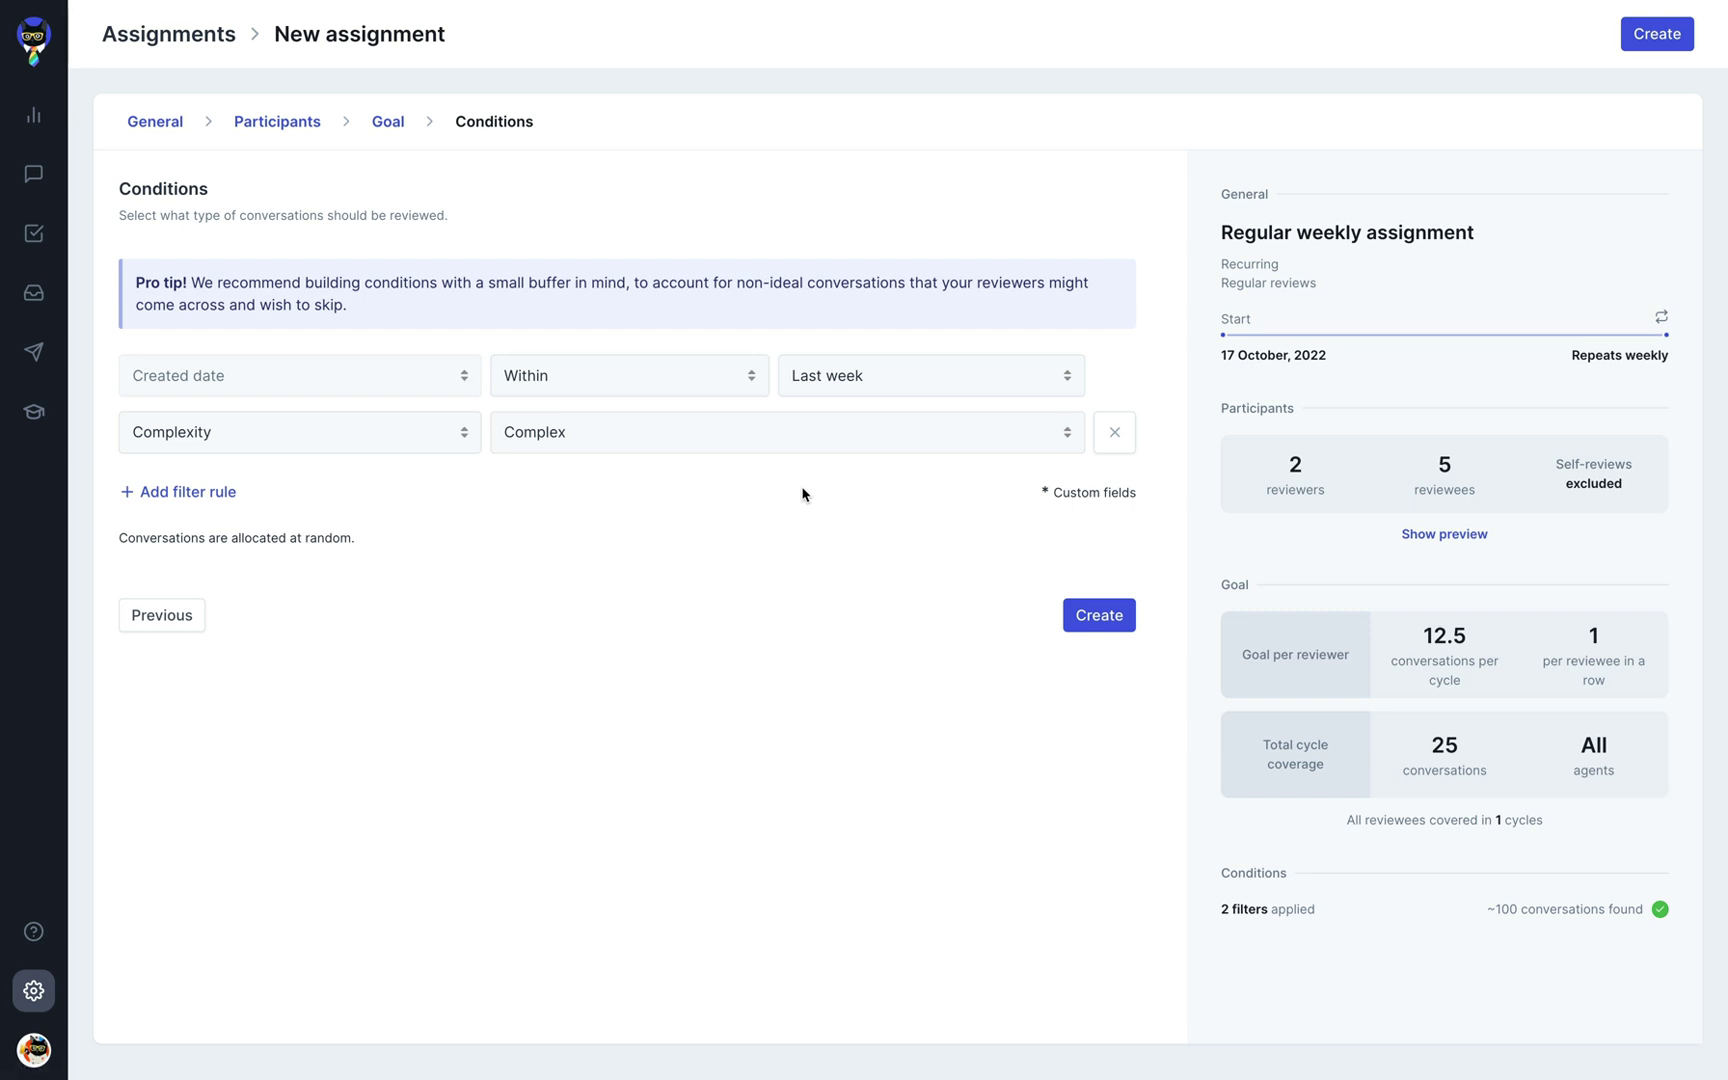
# Add a filter rule requiring Conversation status to include CLOSED
pyautogui.click(232, 492)
pyautogui.write('stat')
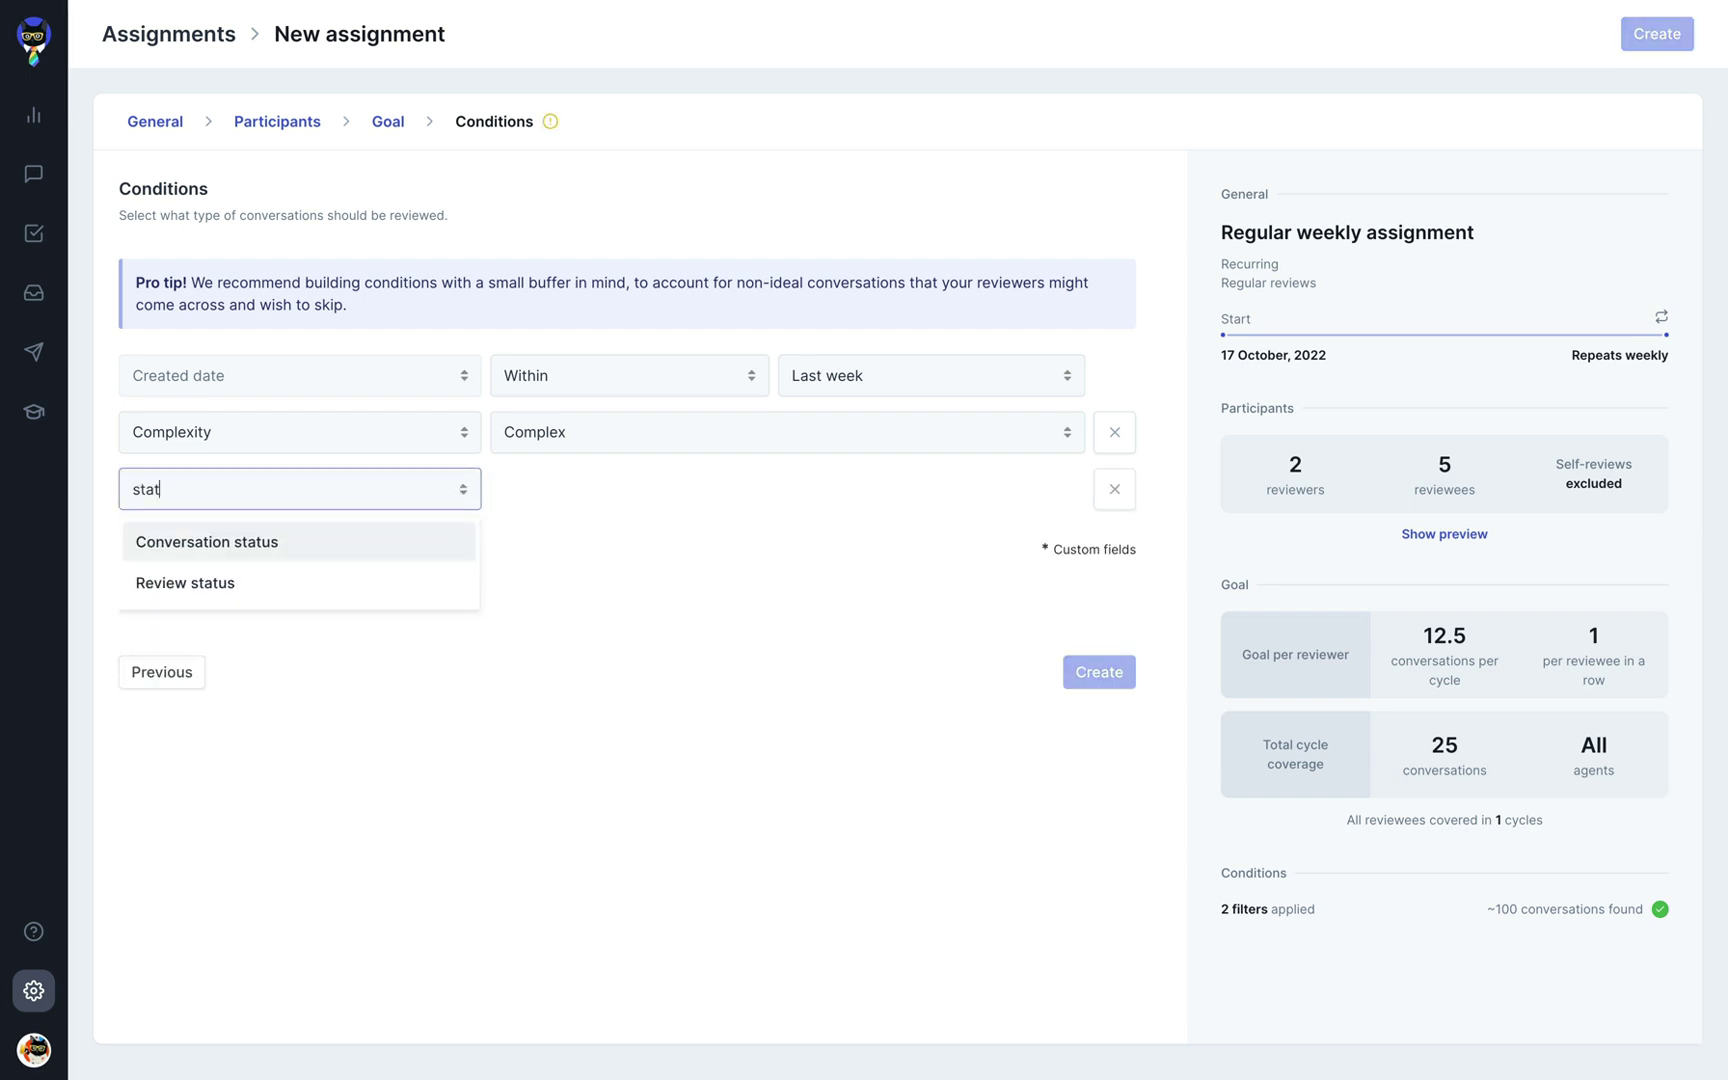
pyautogui.click(252, 543)
pyautogui.click(620, 541)
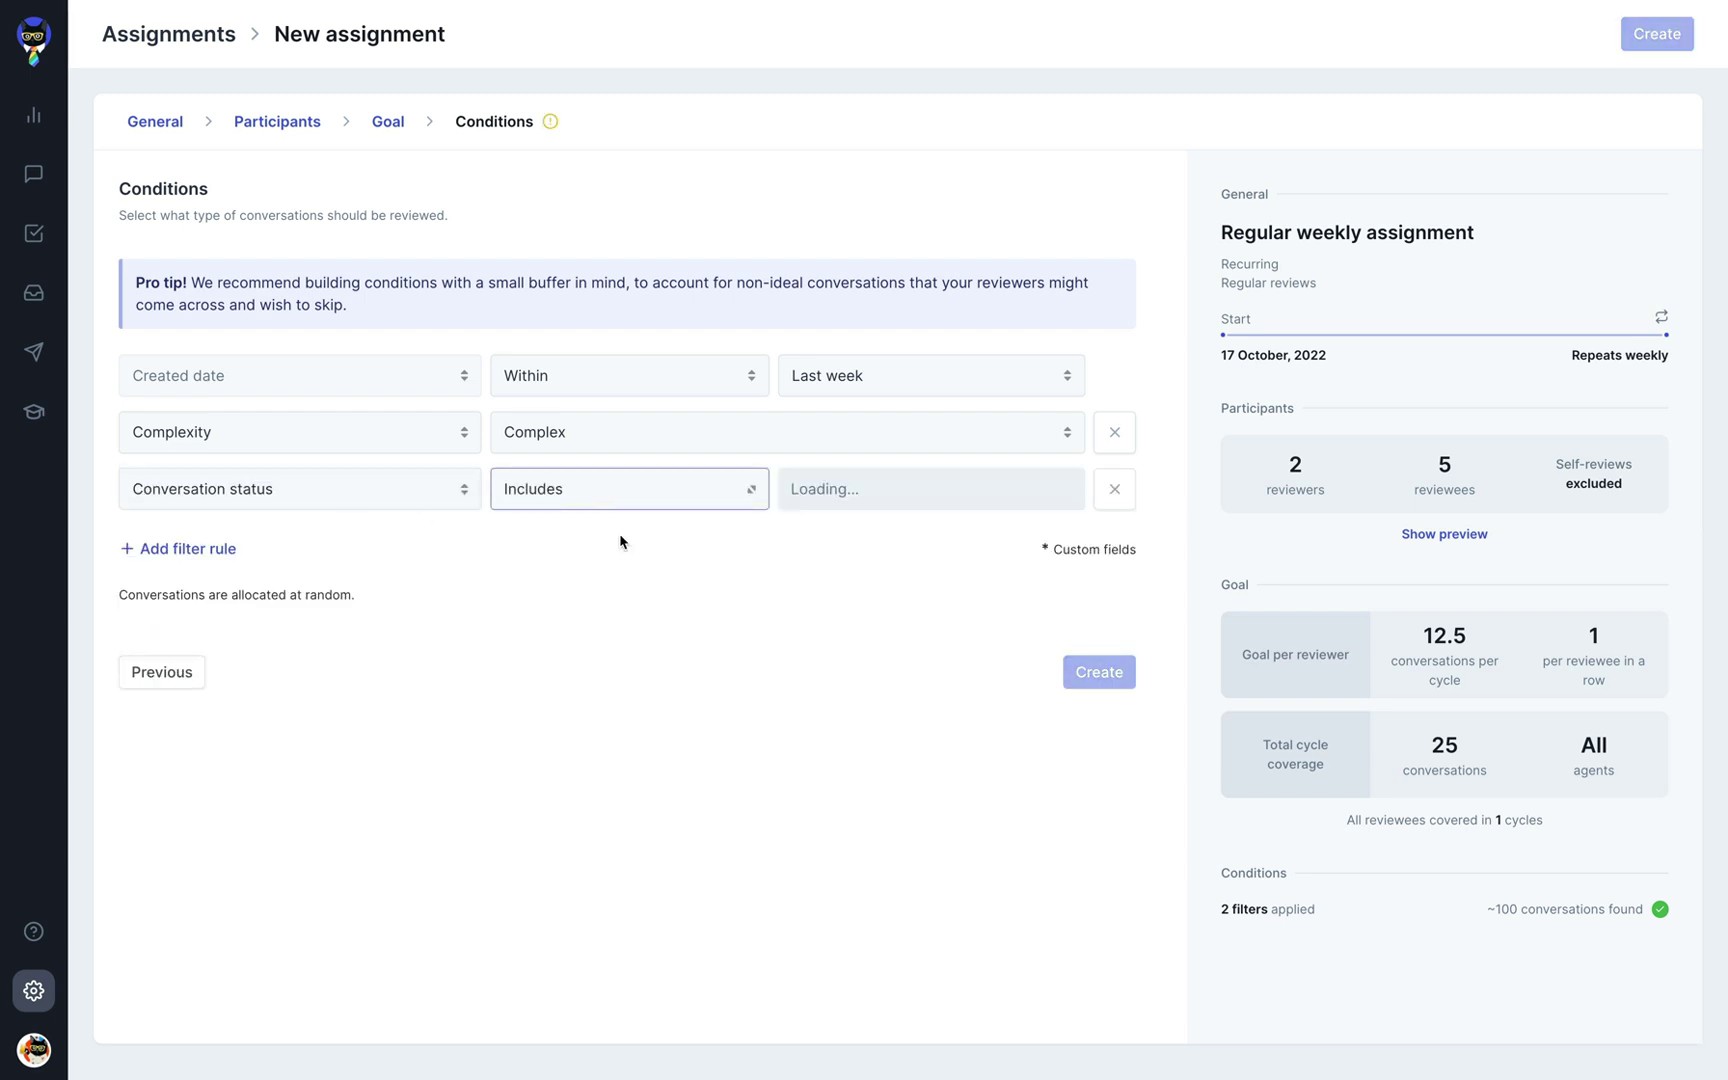
pyautogui.click(885, 500)
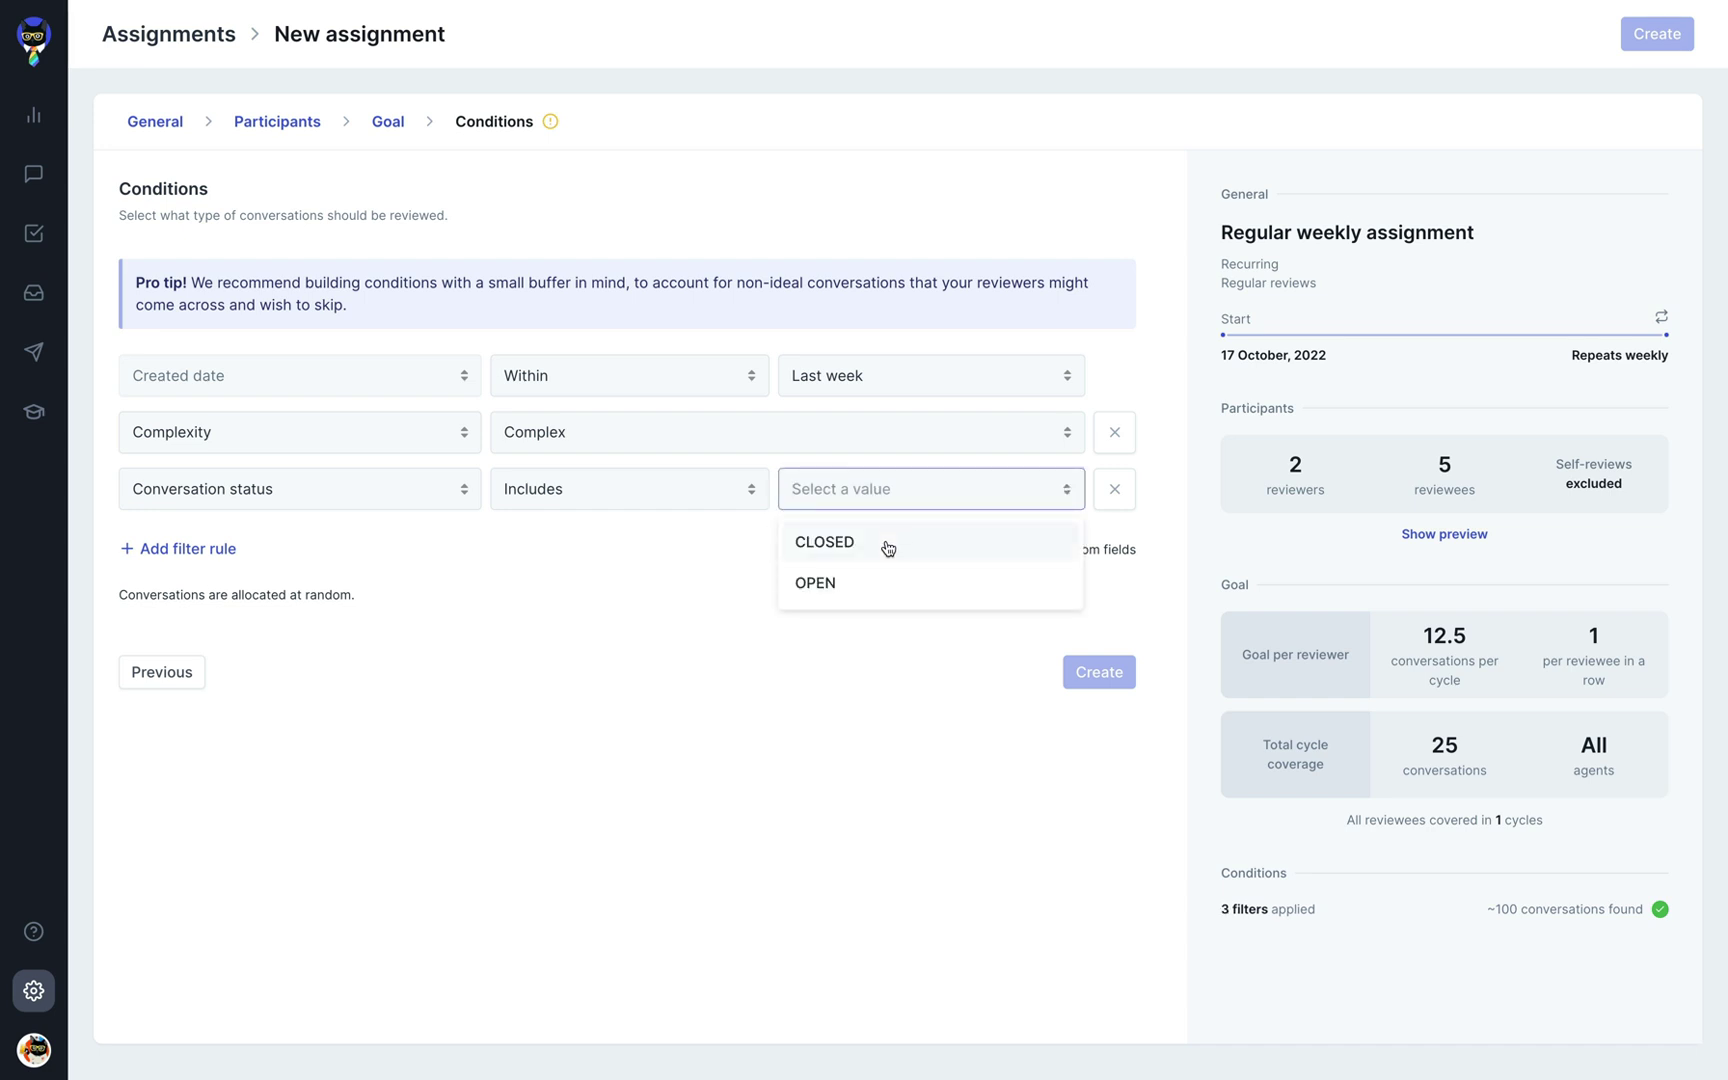
pyautogui.click(887, 543)
# Add a filter rule for Reply count from 5
pyautogui.click(205, 548)
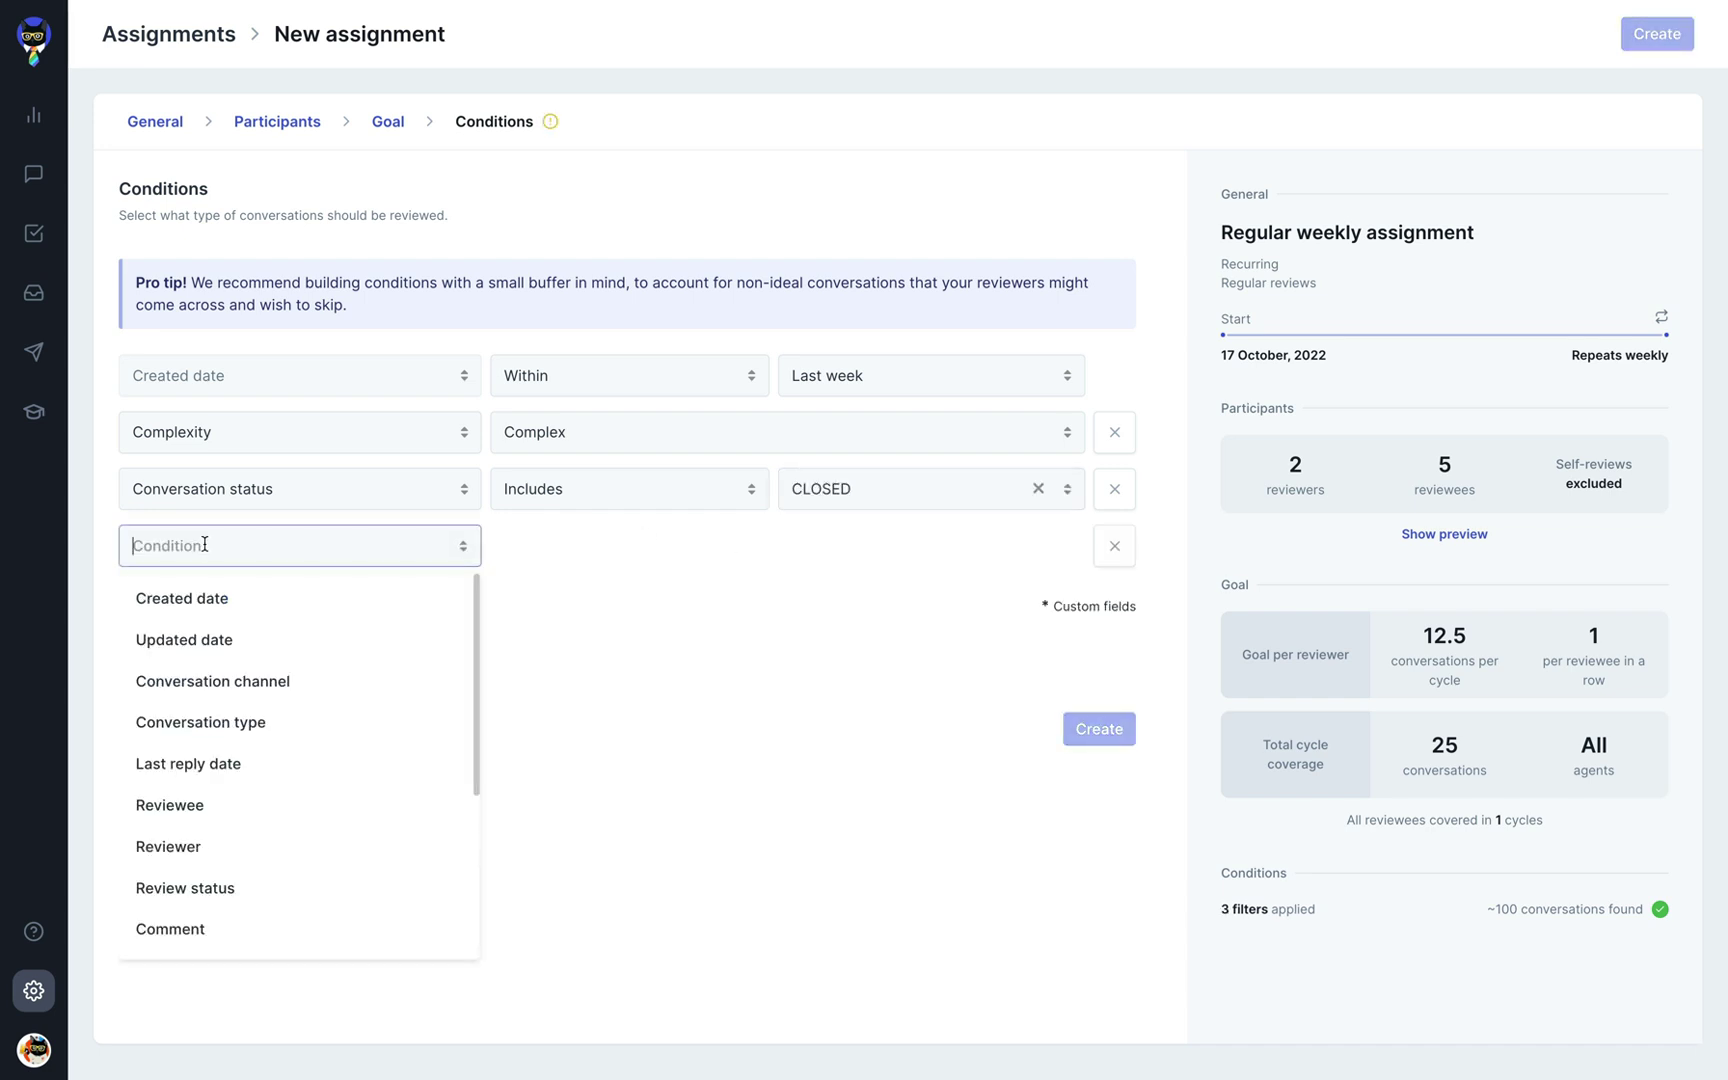
pyautogui.write('reply')
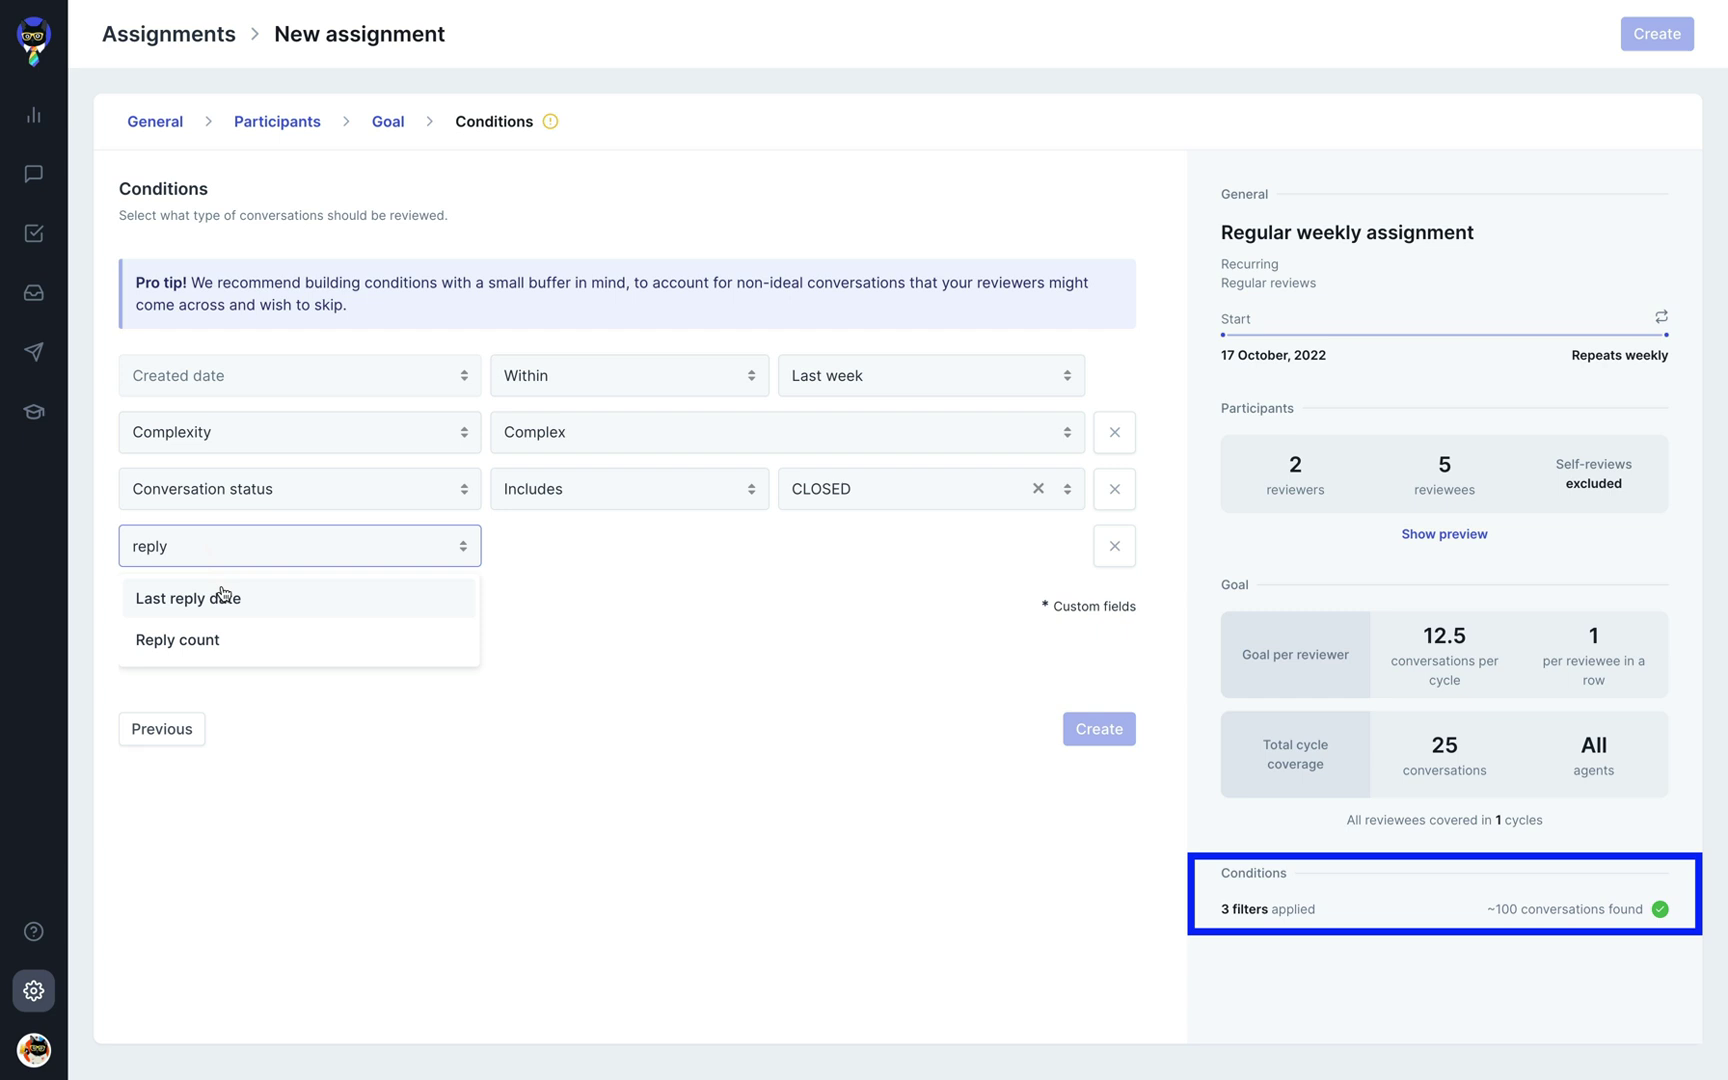
pyautogui.click(231, 641)
pyautogui.click(527, 598)
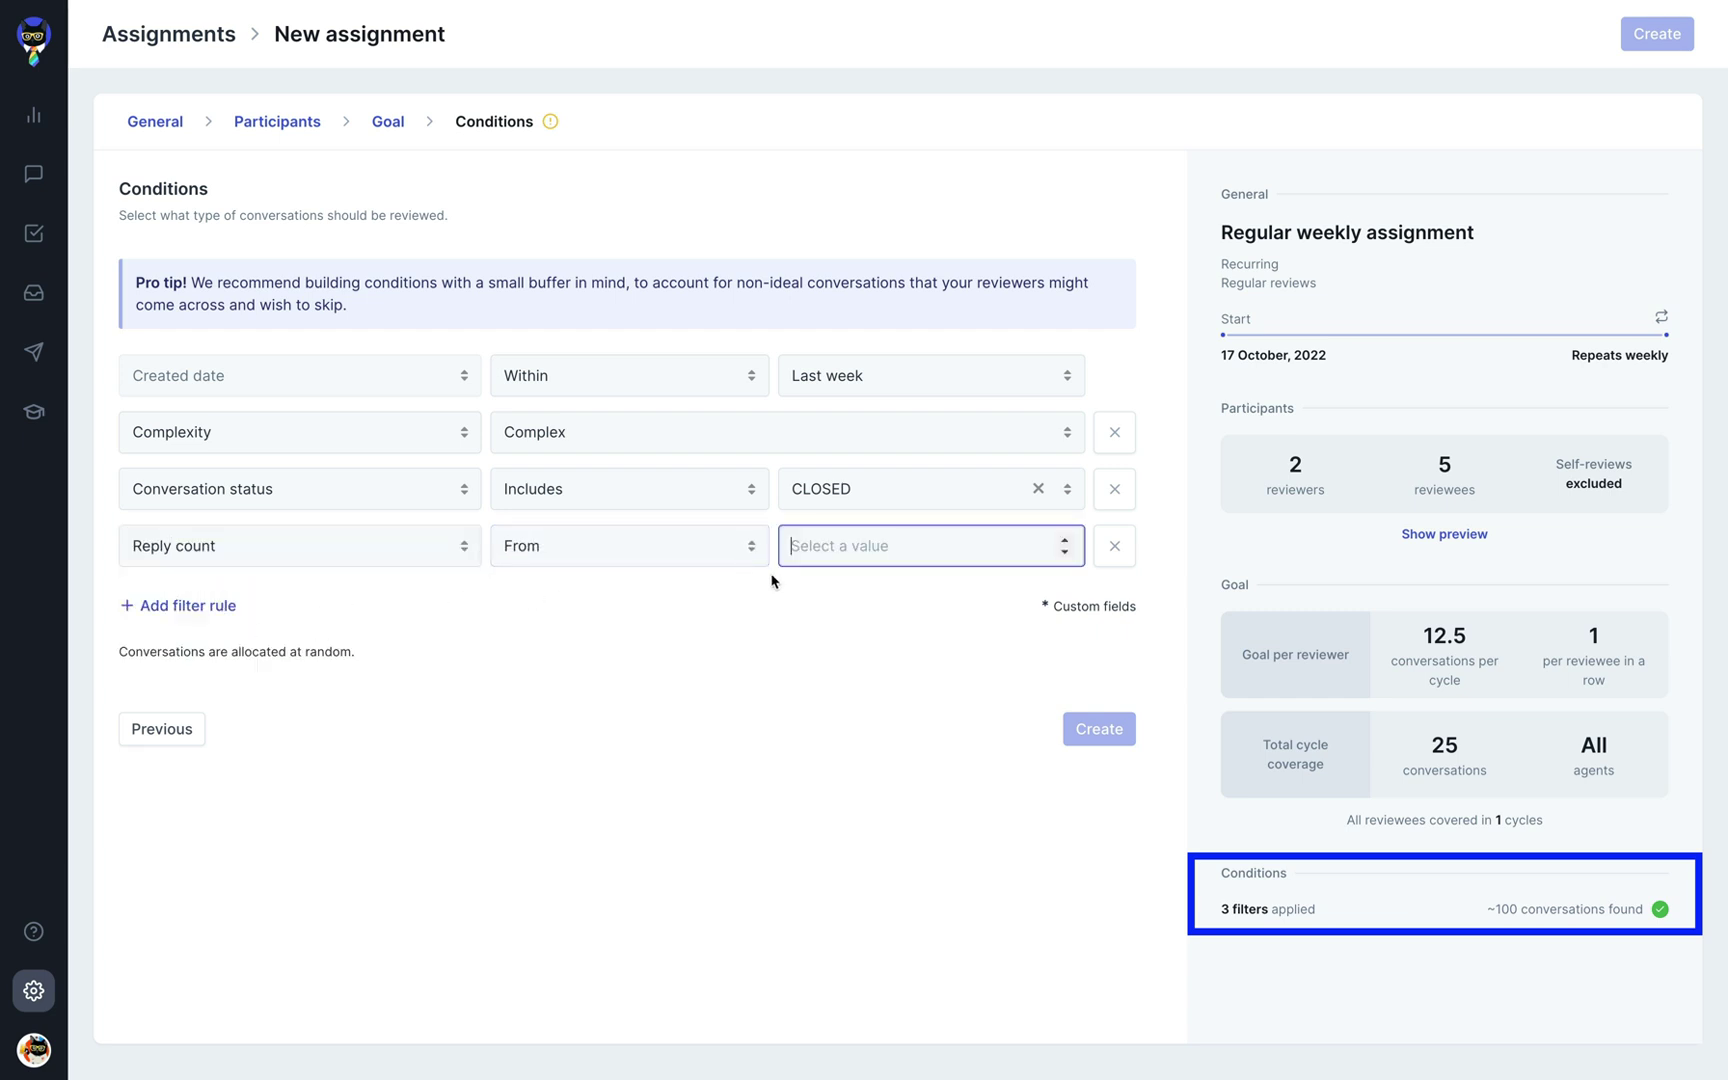
pyautogui.write('5')
pyautogui.click(871, 613)
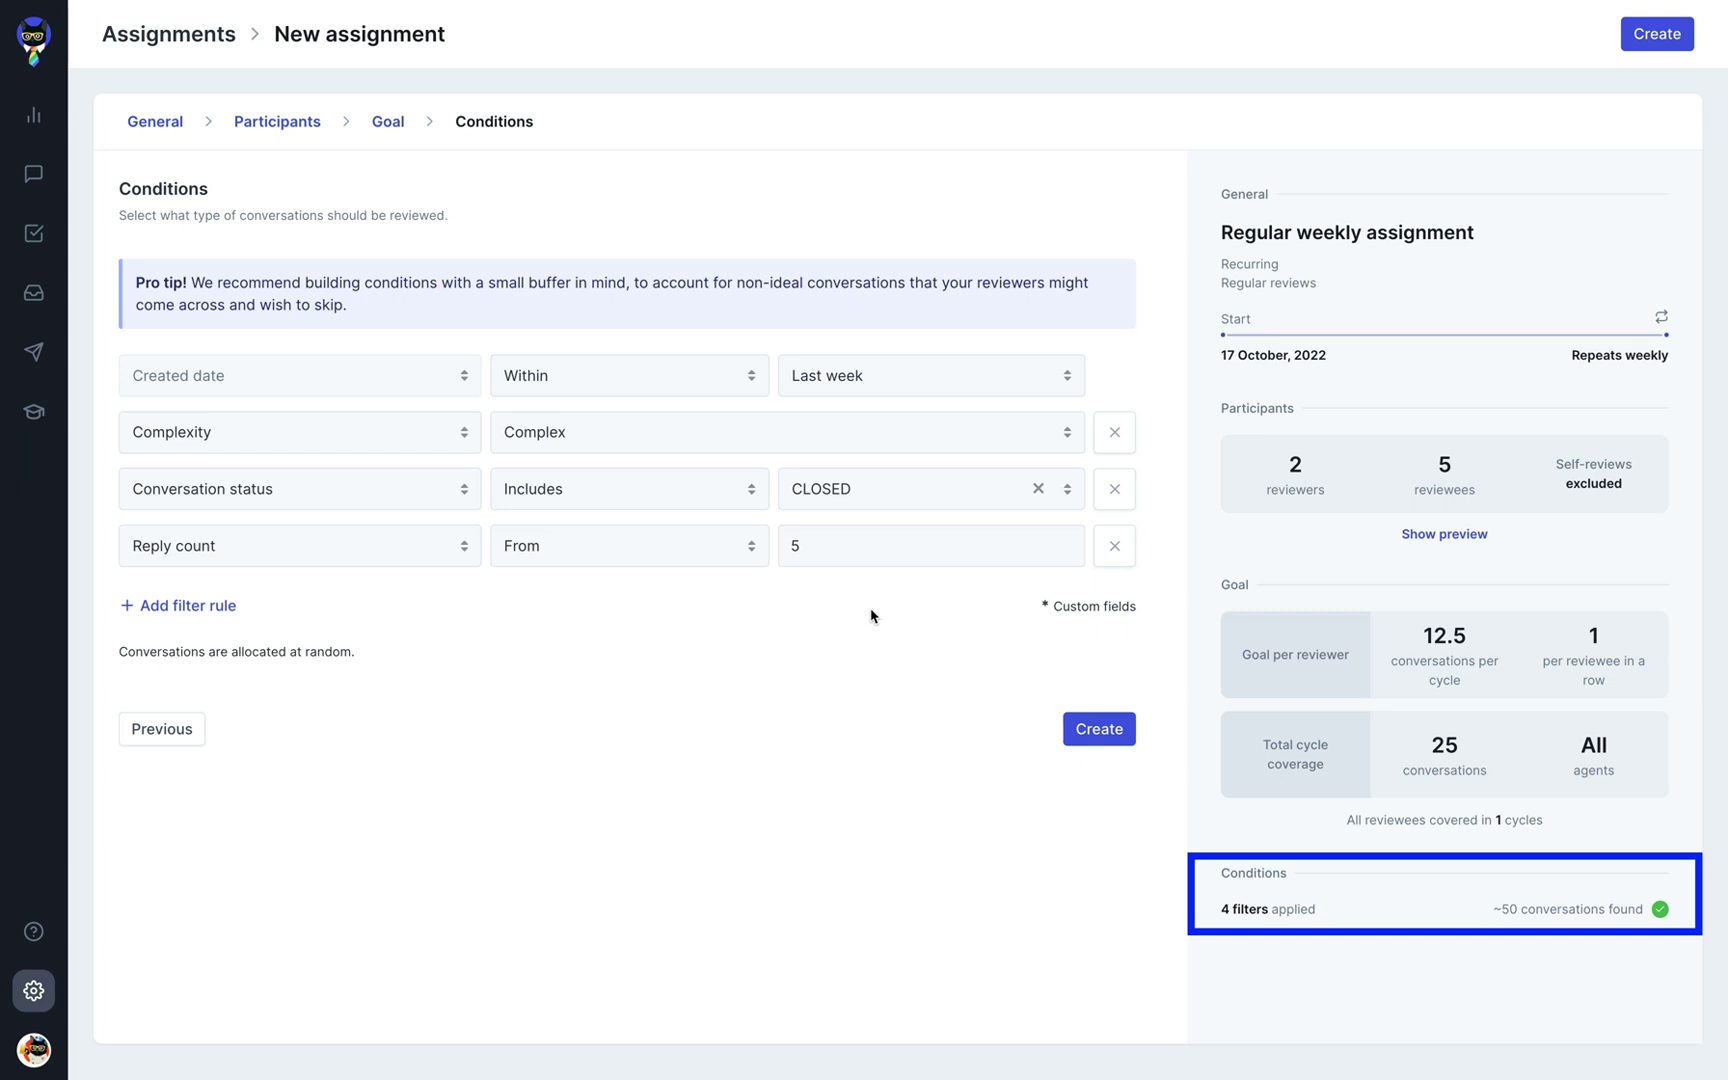
# Create the assignment and give the Hashtags conversation the top rating in every category
pyautogui.click(1102, 745)
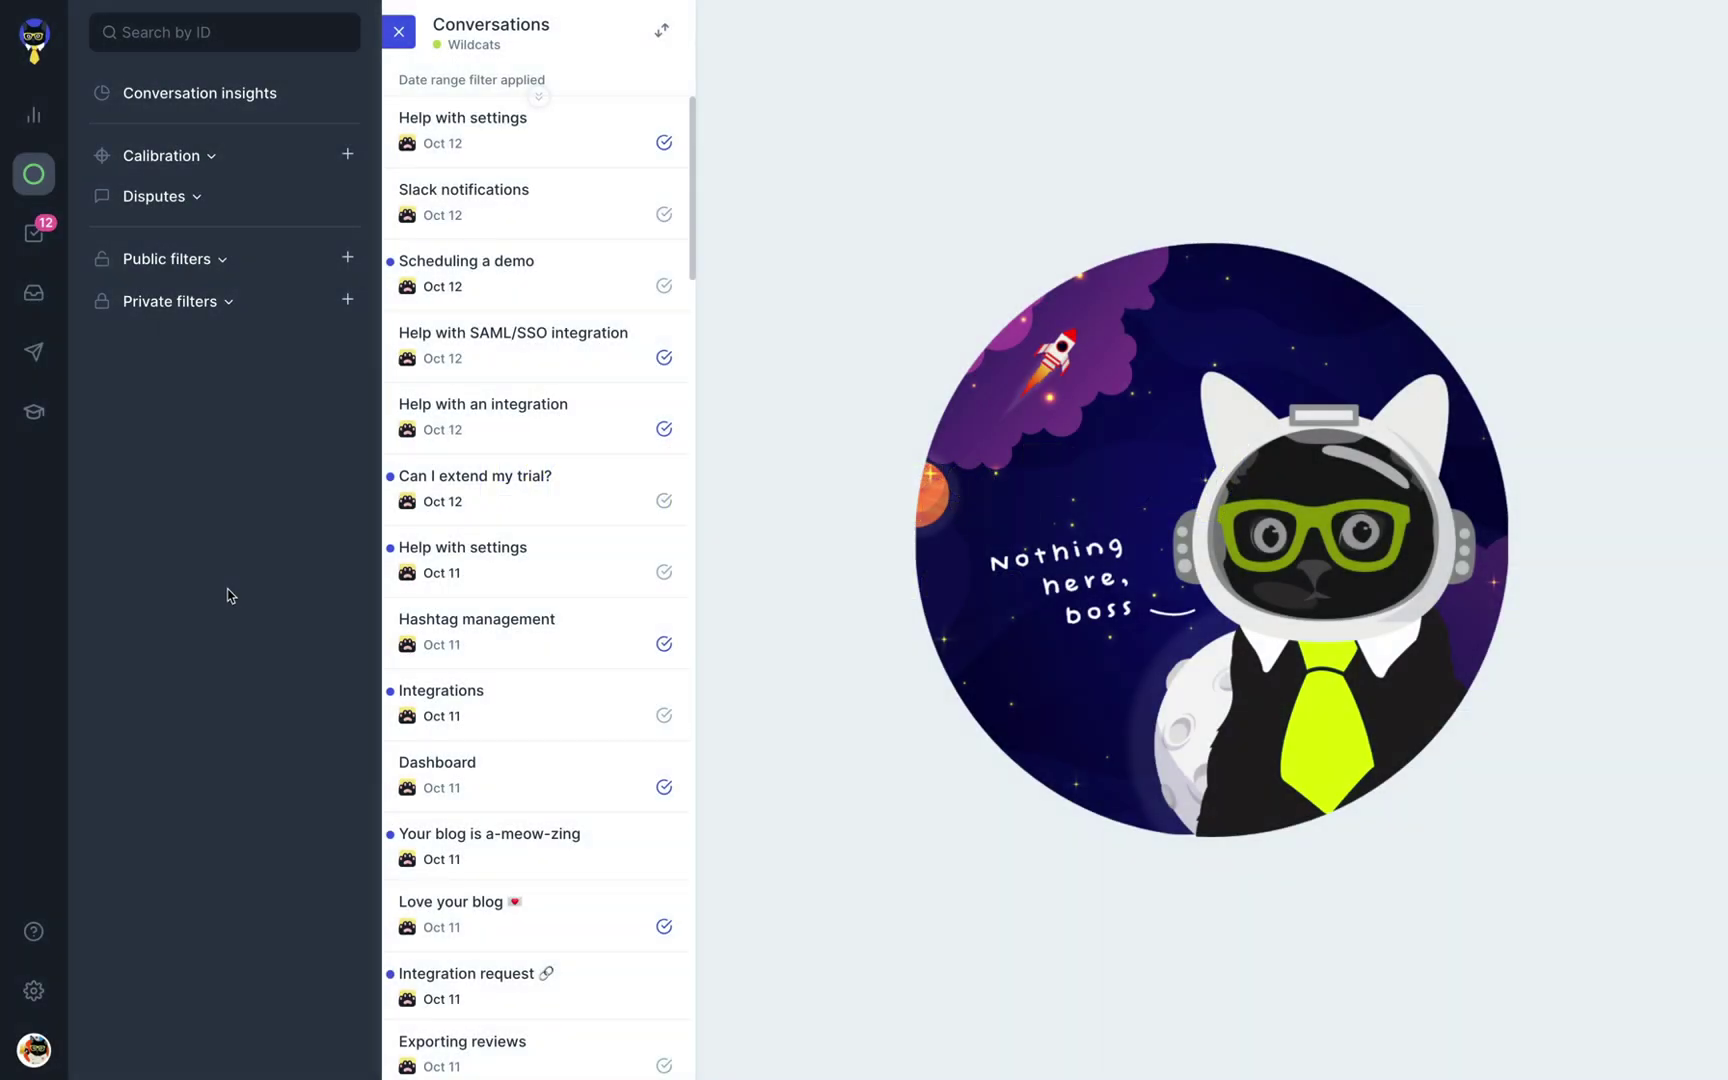
pyautogui.click(49, 243)
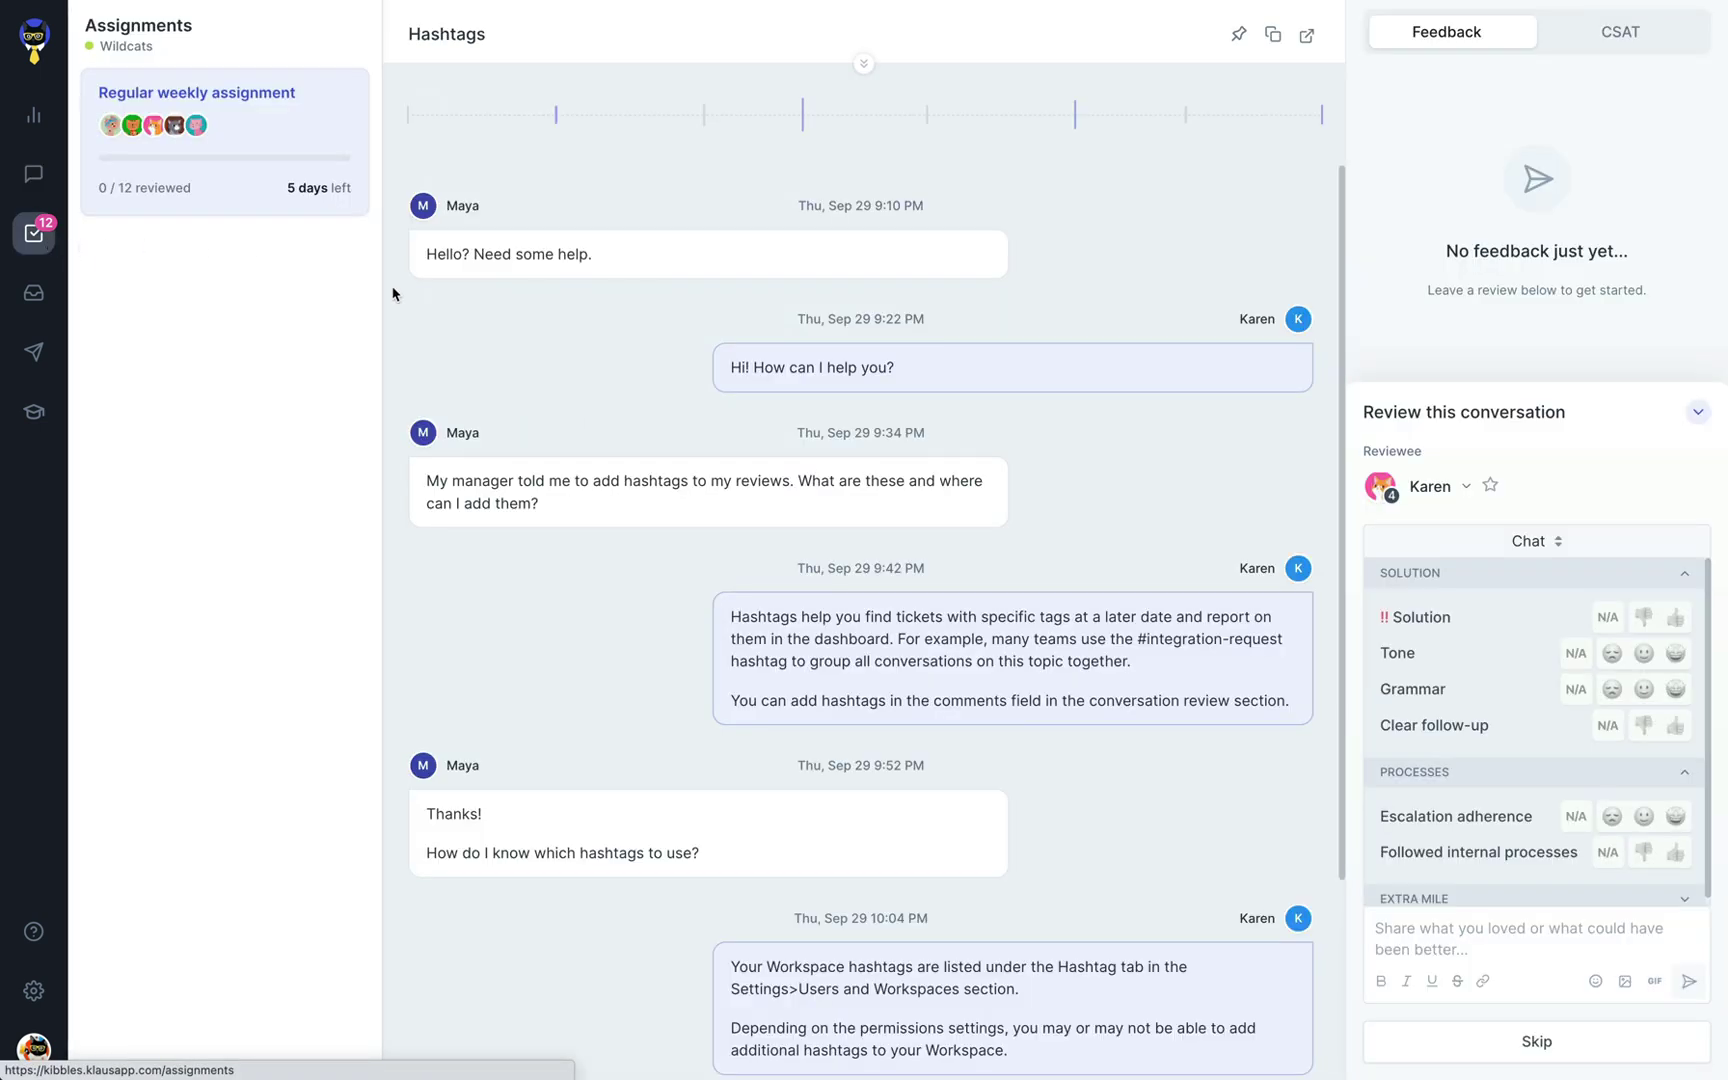
pyautogui.click(1678, 620)
pyautogui.click(1676, 653)
pyautogui.click(1676, 689)
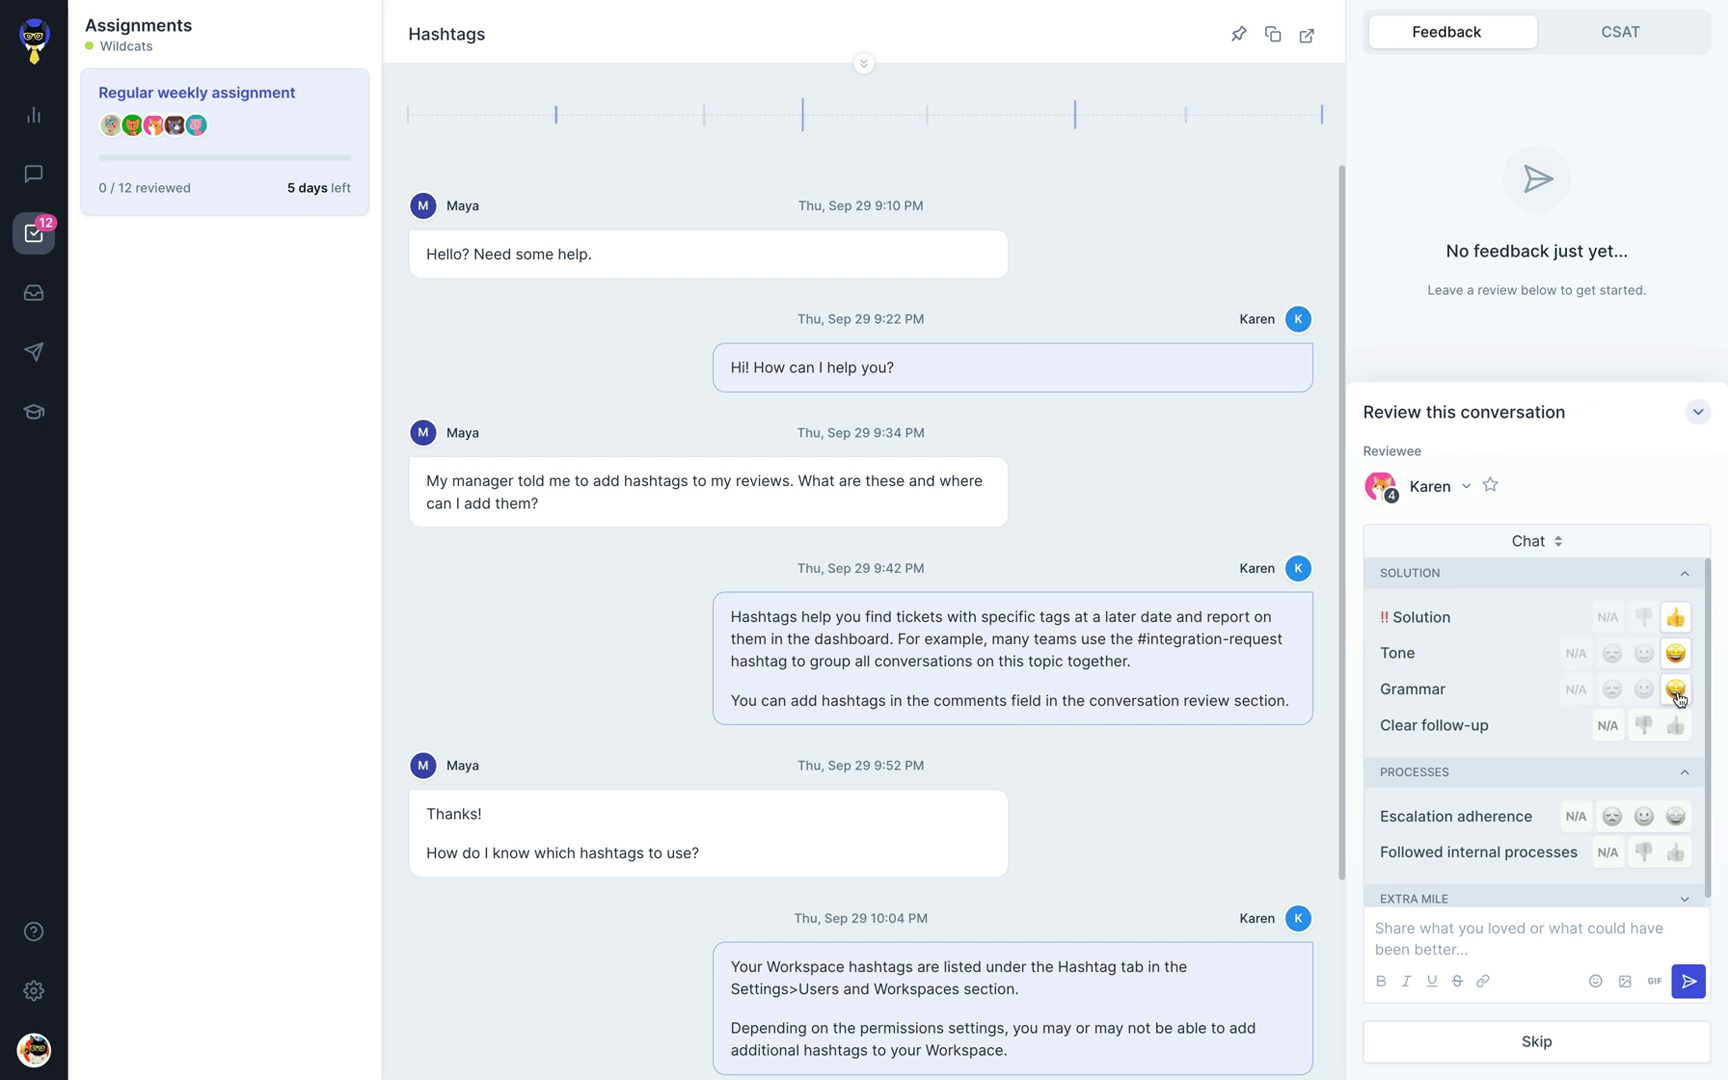
pyautogui.click(1676, 725)
pyautogui.click(1676, 816)
pyautogui.click(1676, 852)
# Submit the review, move to the next conversation and skip Integration request
pyautogui.click(1688, 981)
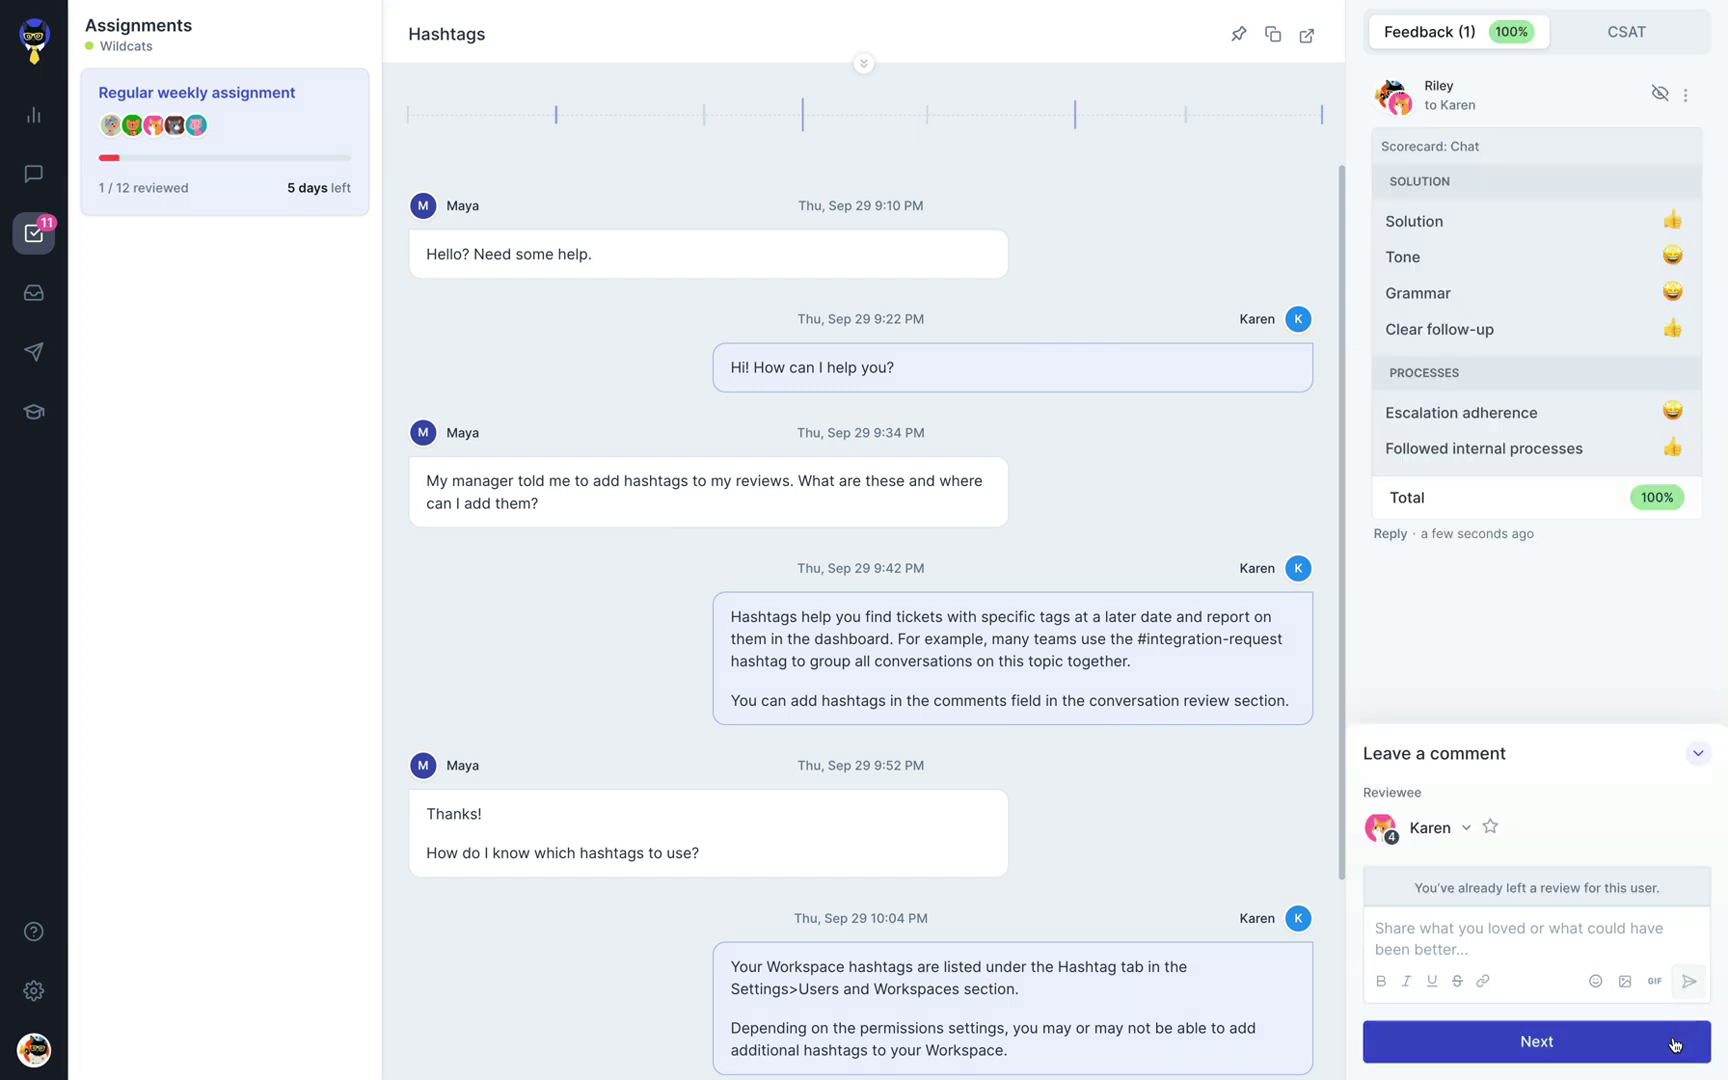
pyautogui.click(1675, 1042)
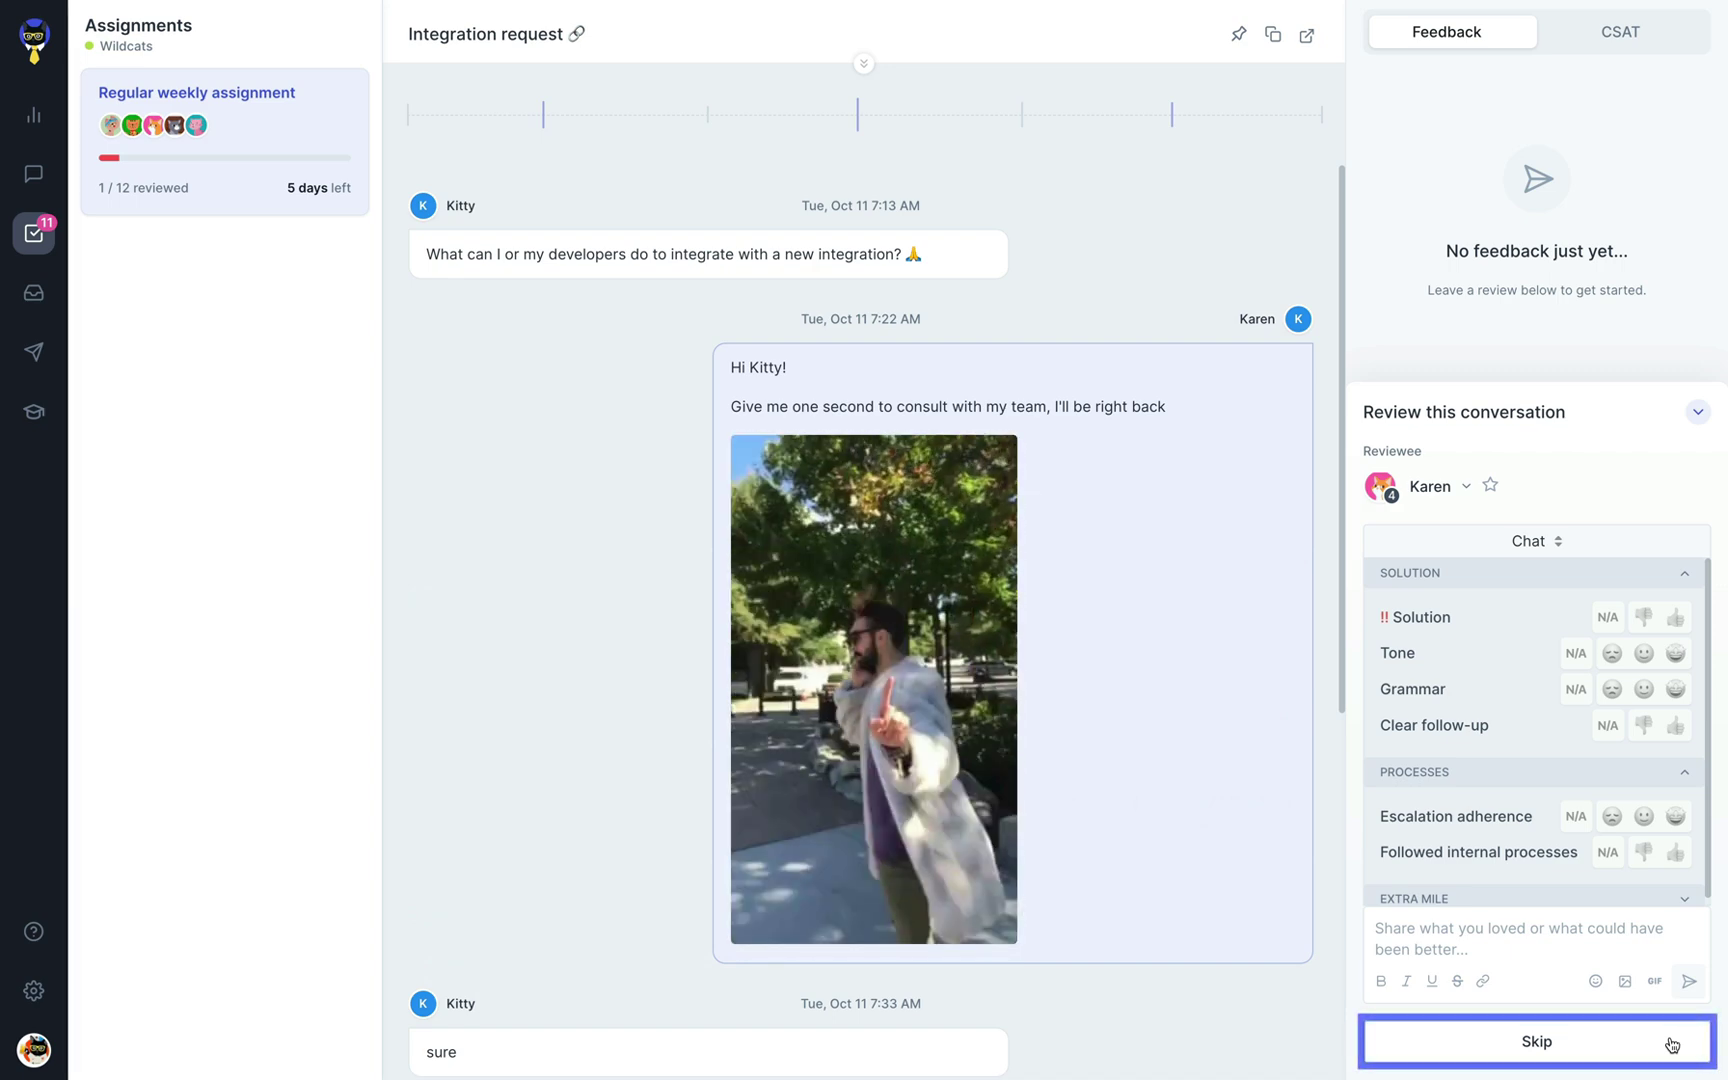
pyautogui.click(1570, 1045)
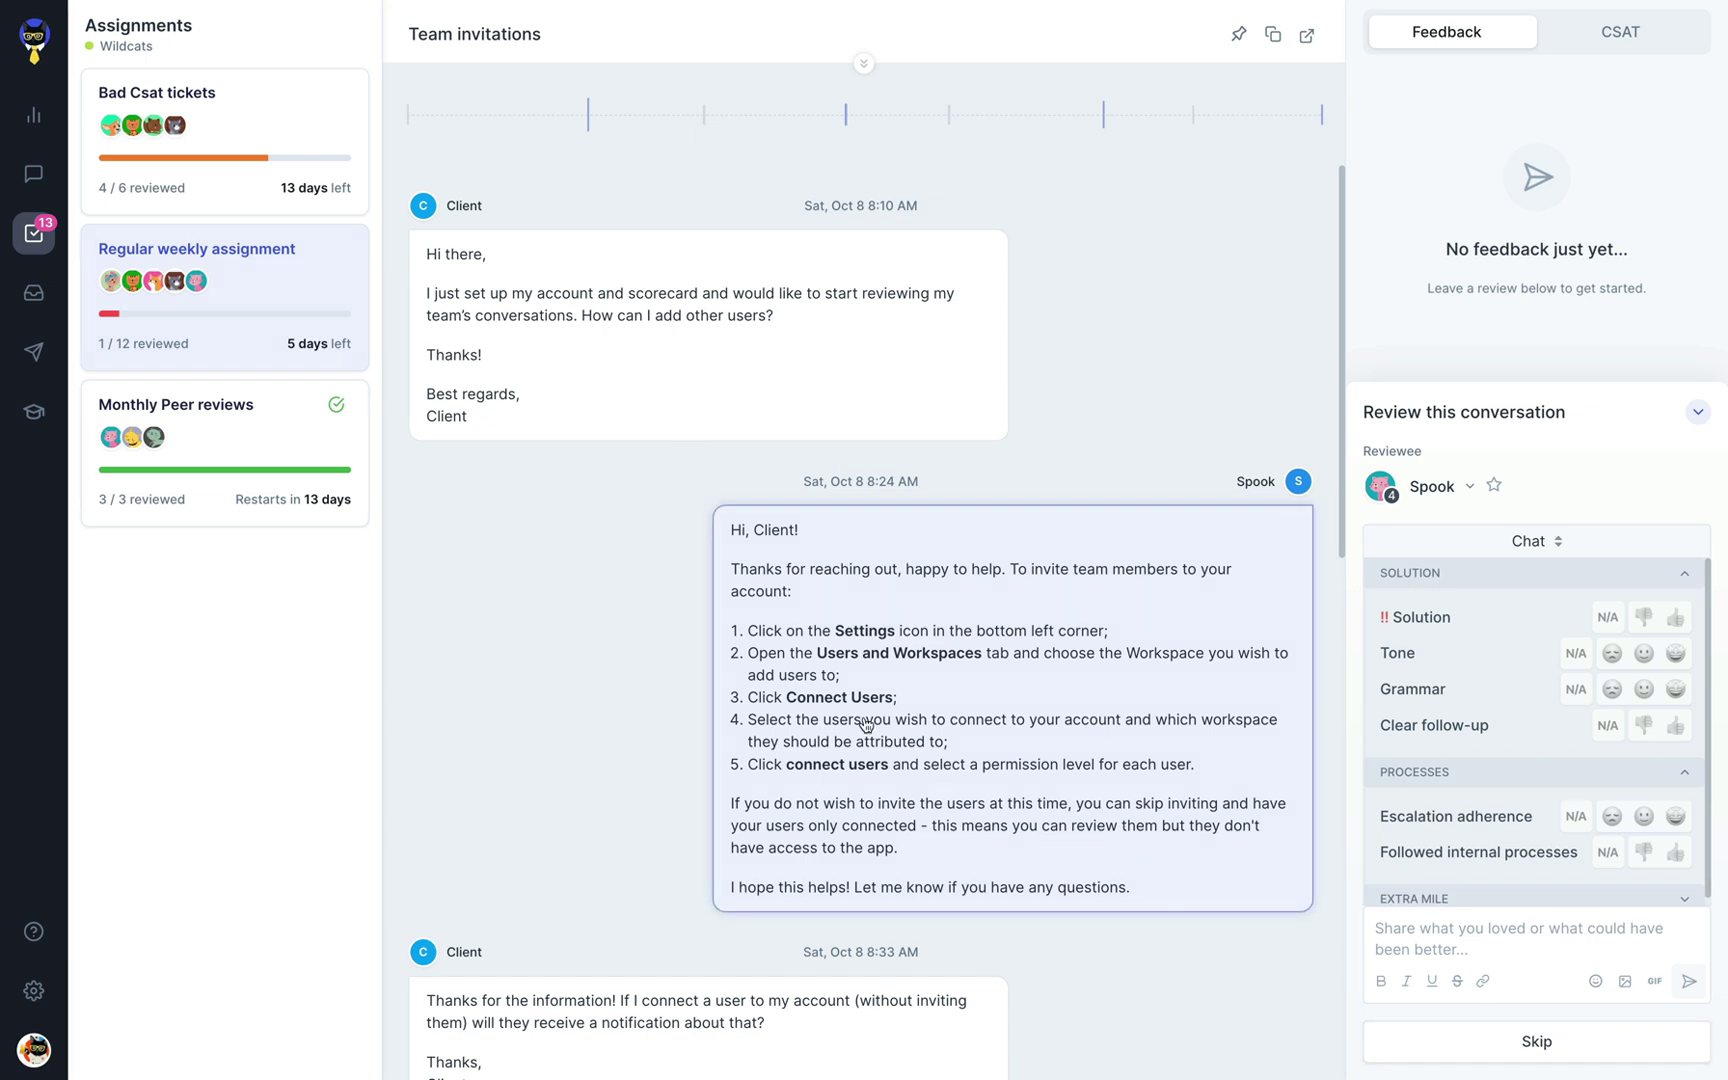
# View each reviewer's progress on the dashboard's Assignments report and check the date and team filters
pyautogui.click(34, 116)
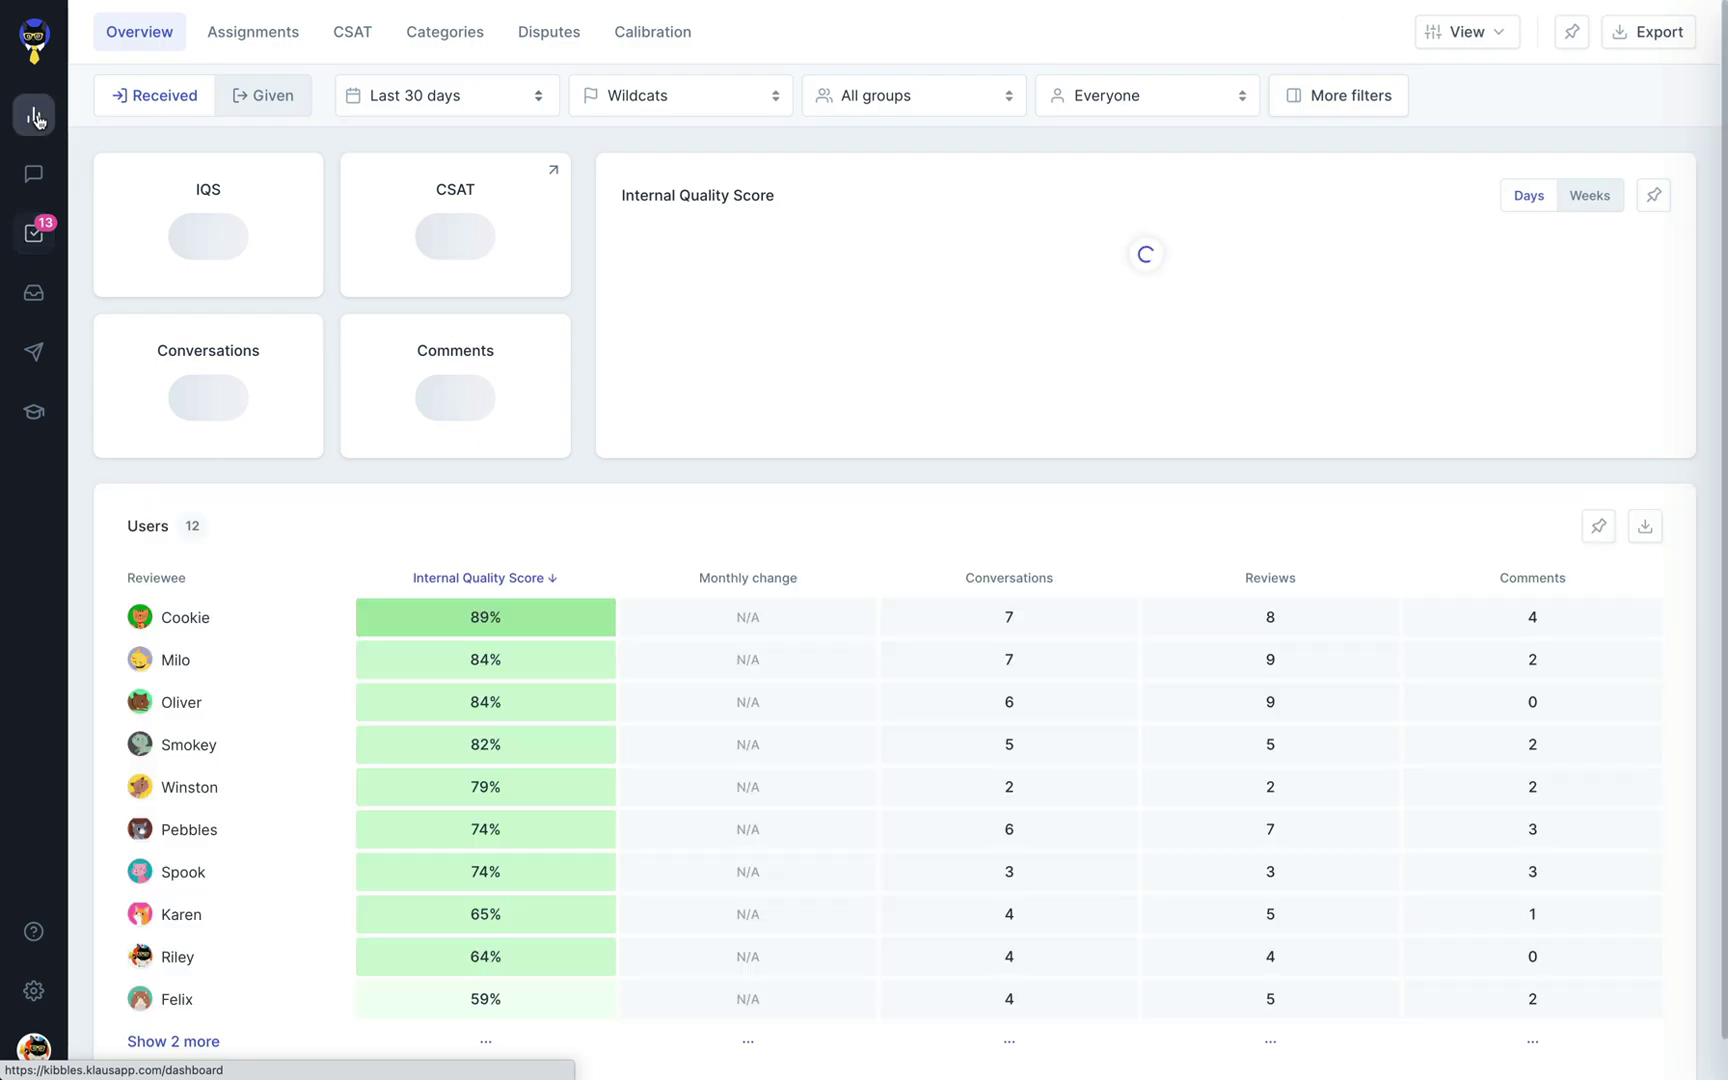
pyautogui.click(275, 43)
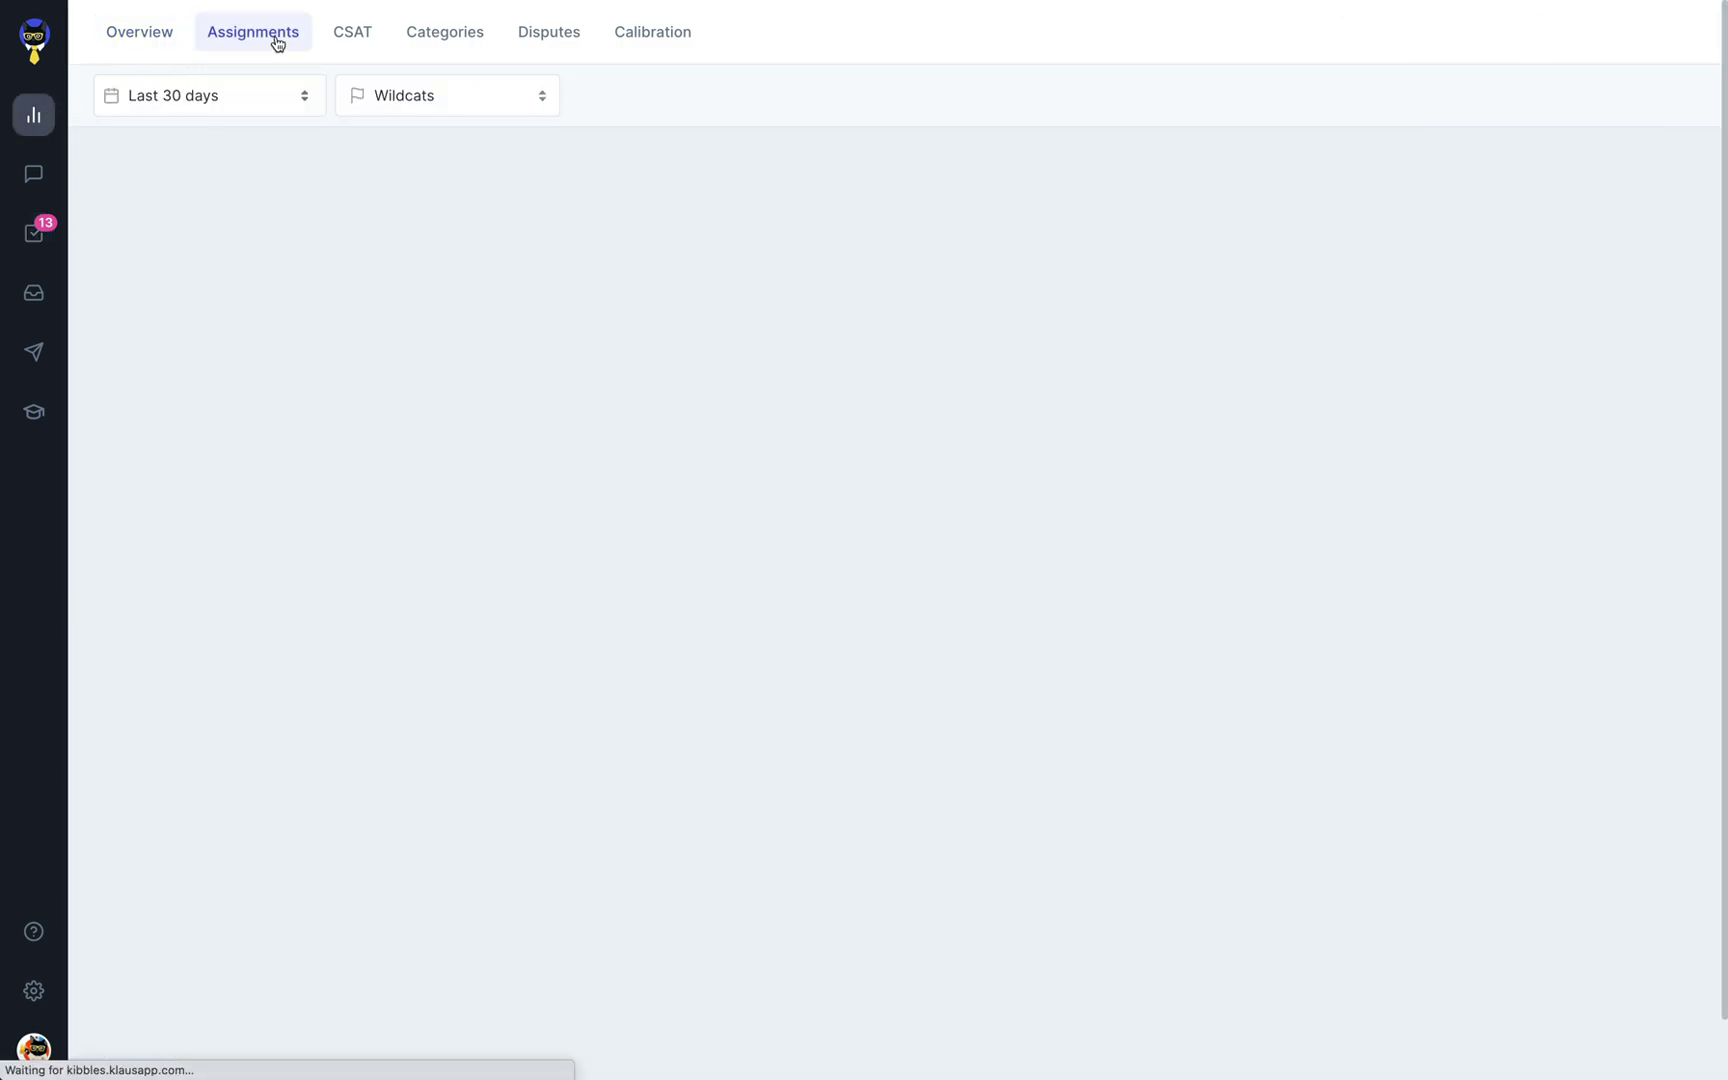
pyautogui.moveTo(547, 307)
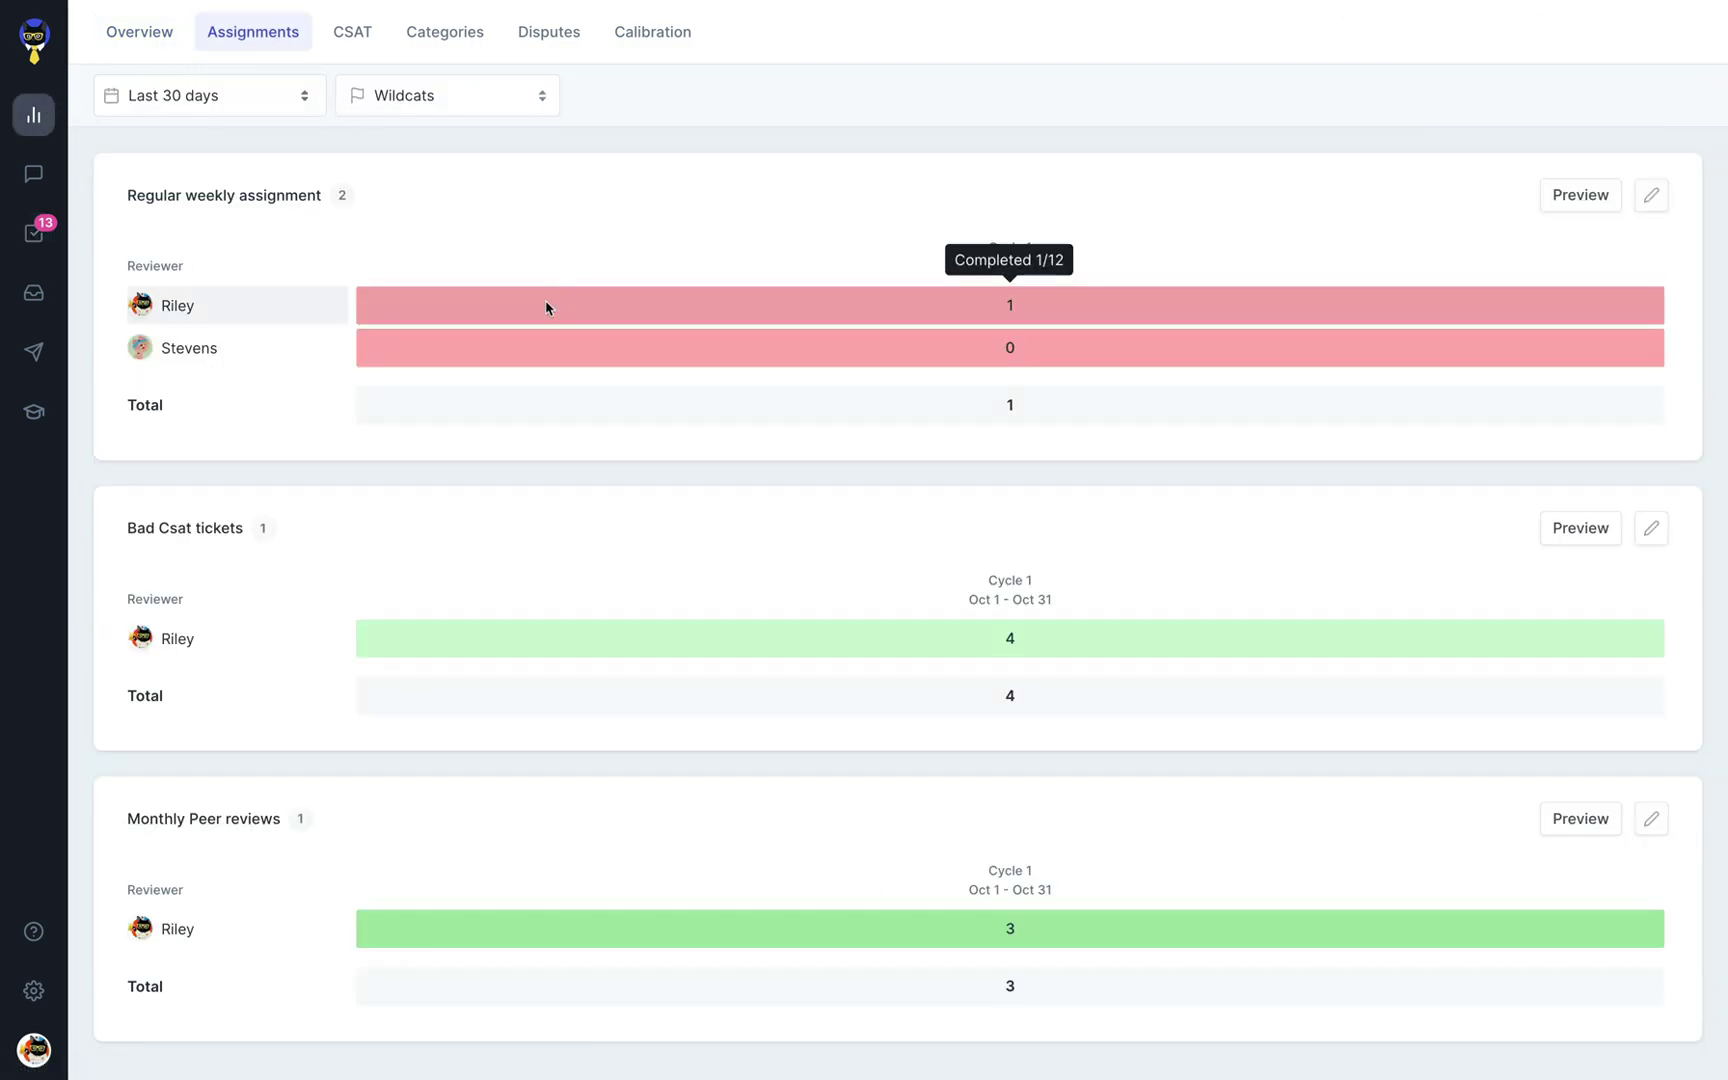
pyautogui.moveTo(571, 640)
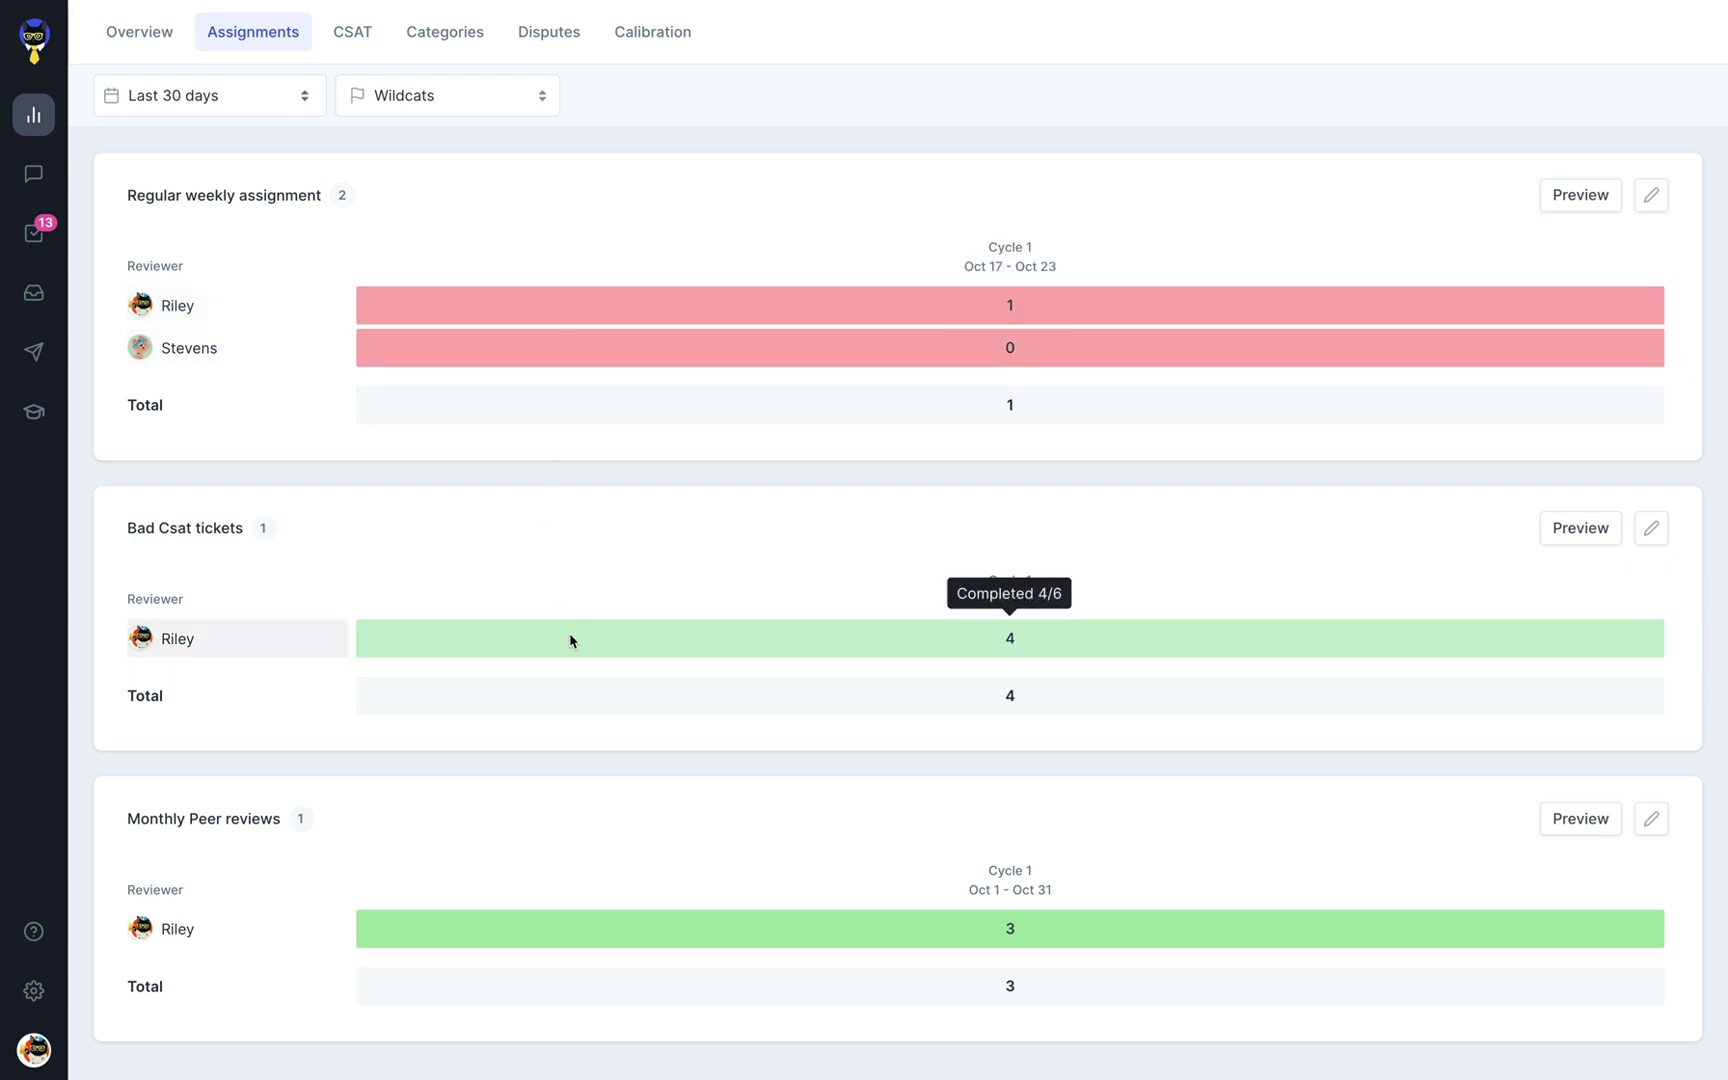
pyautogui.moveTo(578, 930)
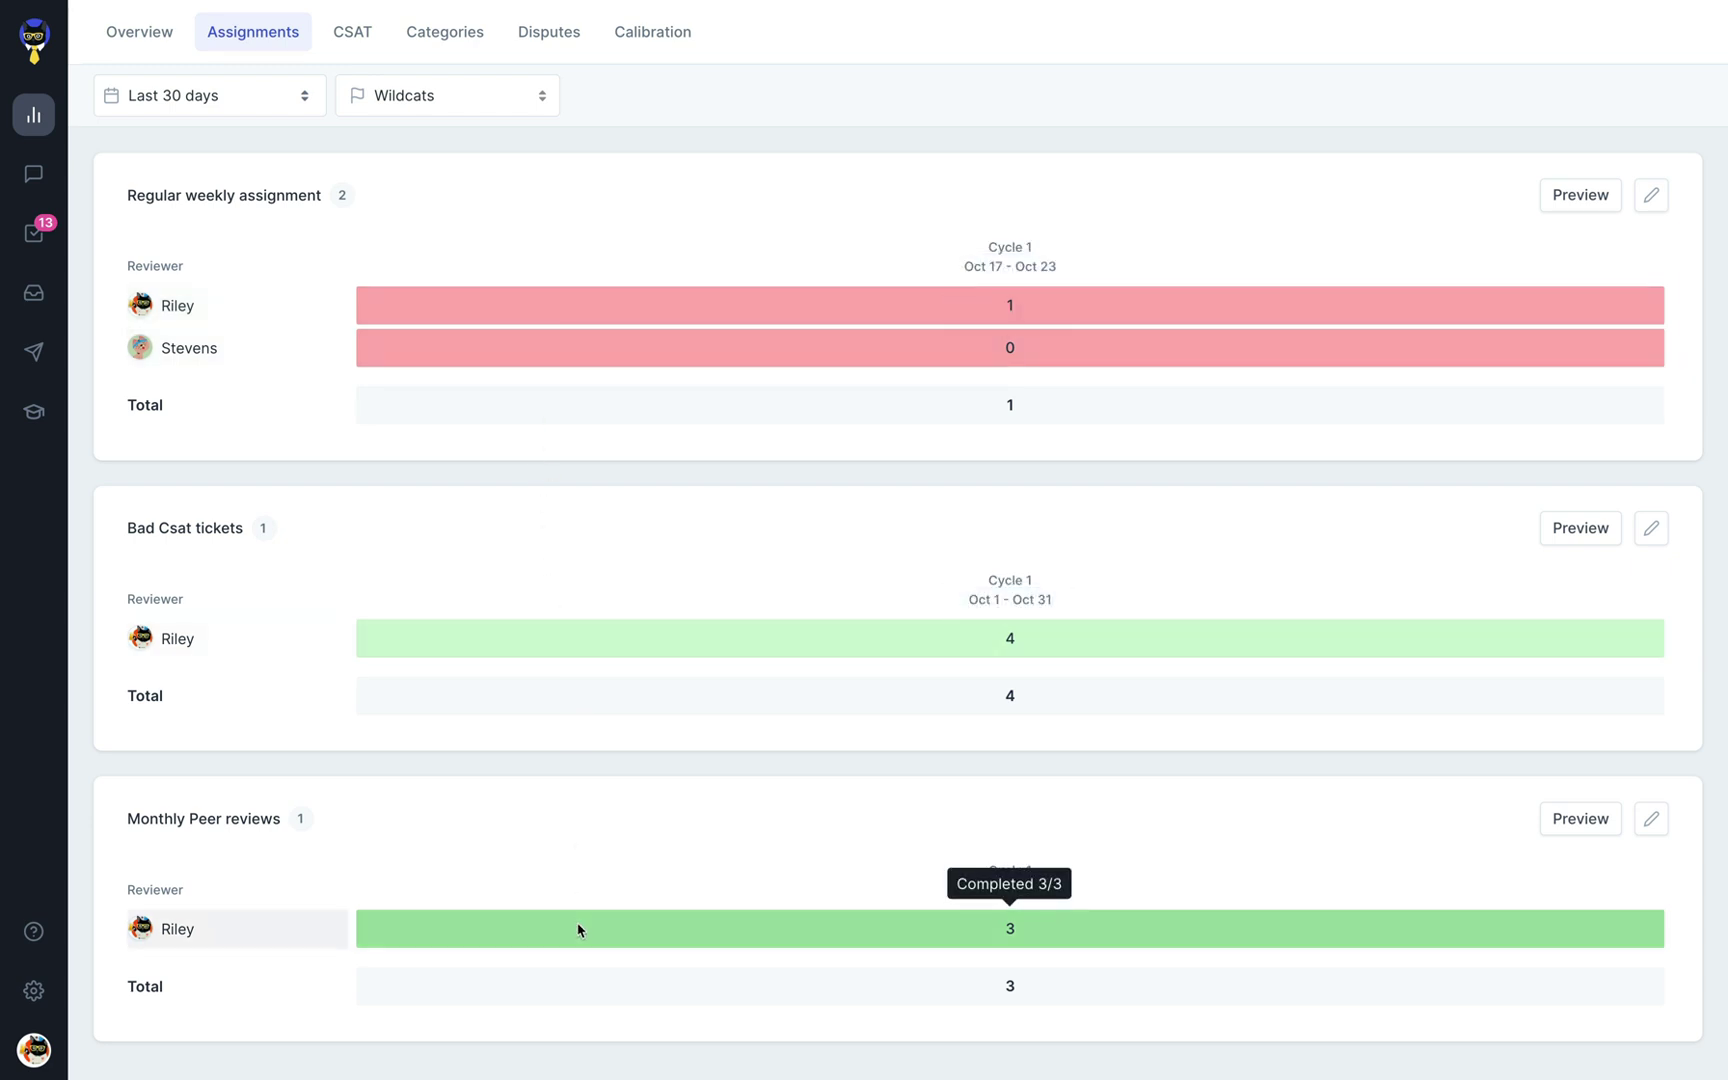
pyautogui.click(299, 115)
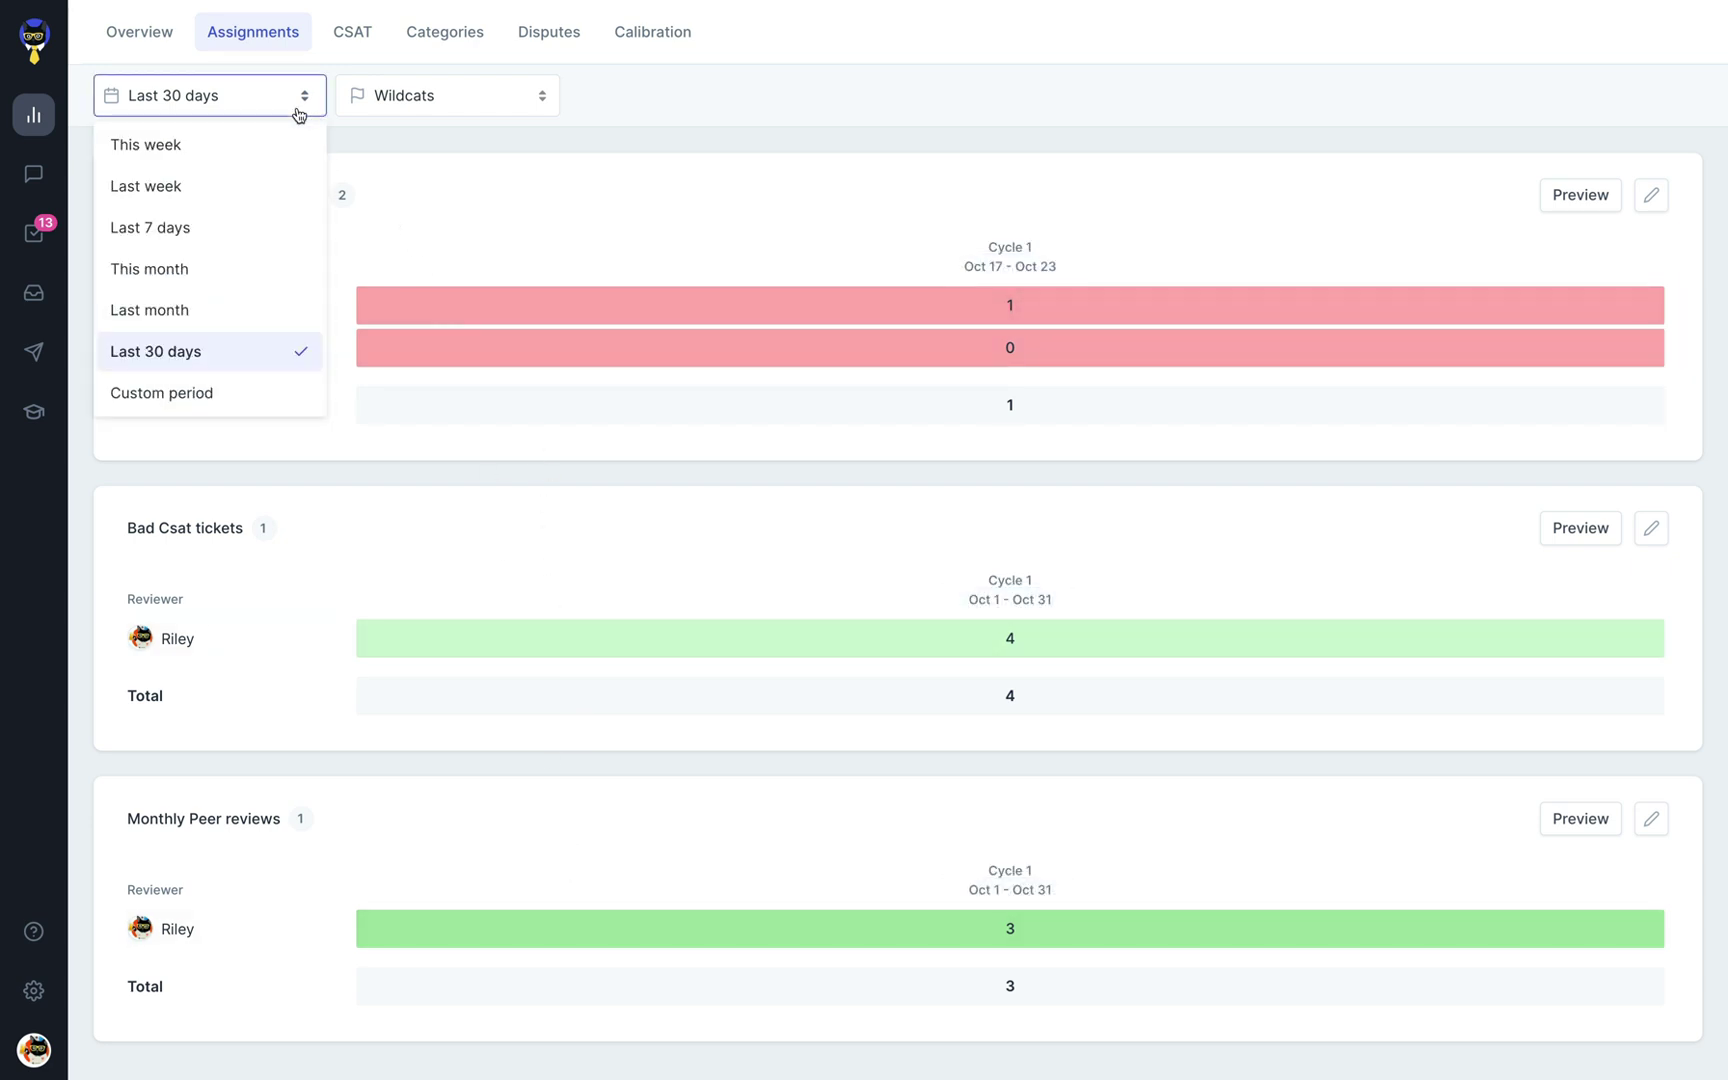
pyautogui.click(513, 107)
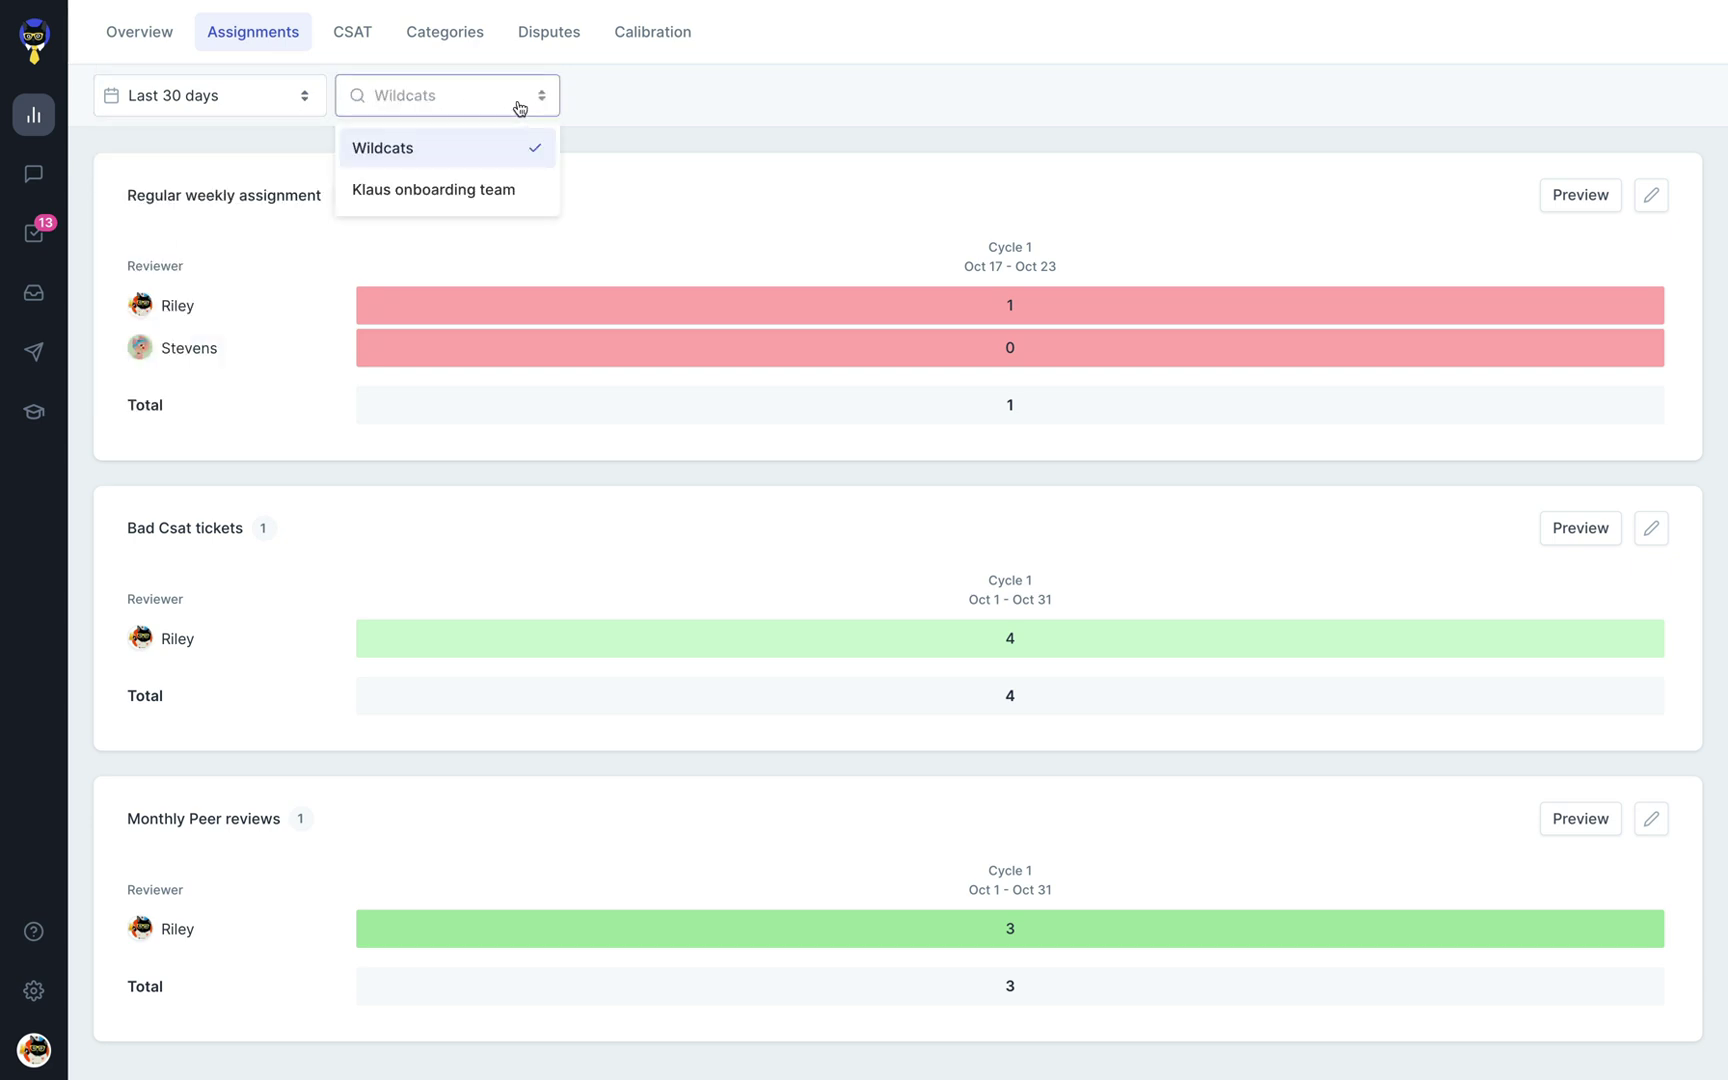